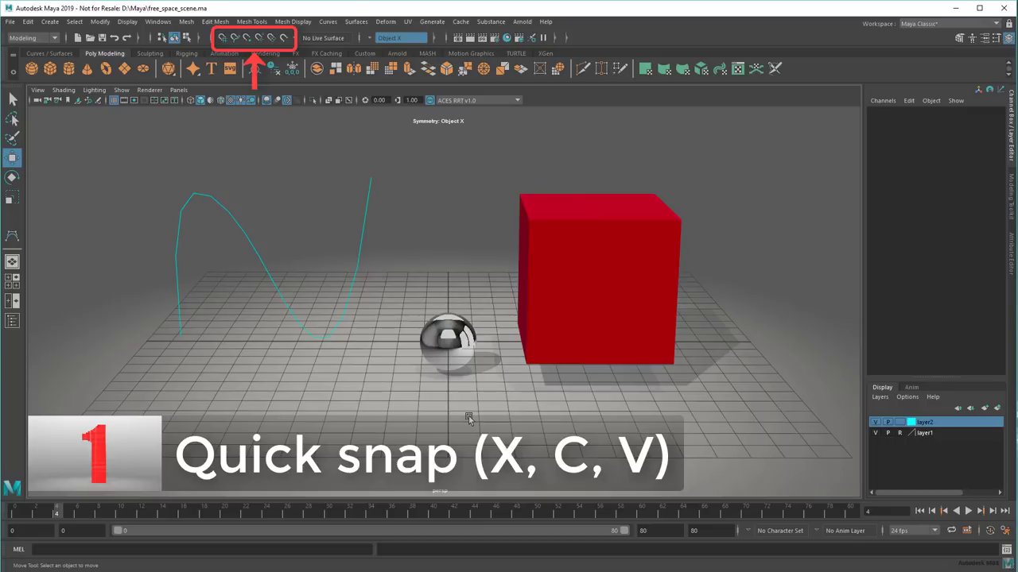
Snap the sphere to a grid point near the front, then use curve snapping to place it on the cube's lower front edge
left_click(451, 342)
left_click_drag(452, 342, 383, 374)
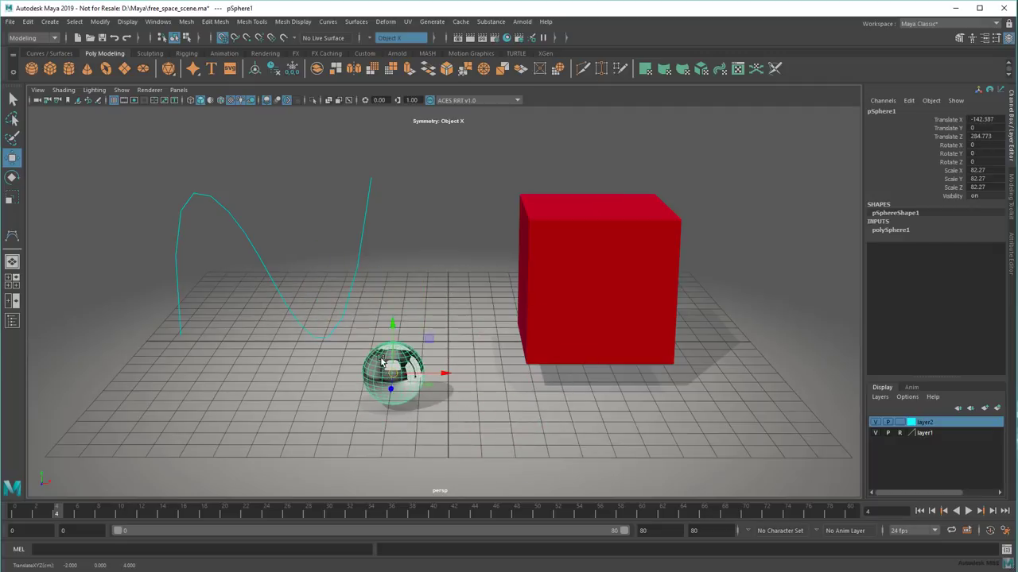
left_click(234, 38)
middle_click_drag(352, 166, 620, 373)
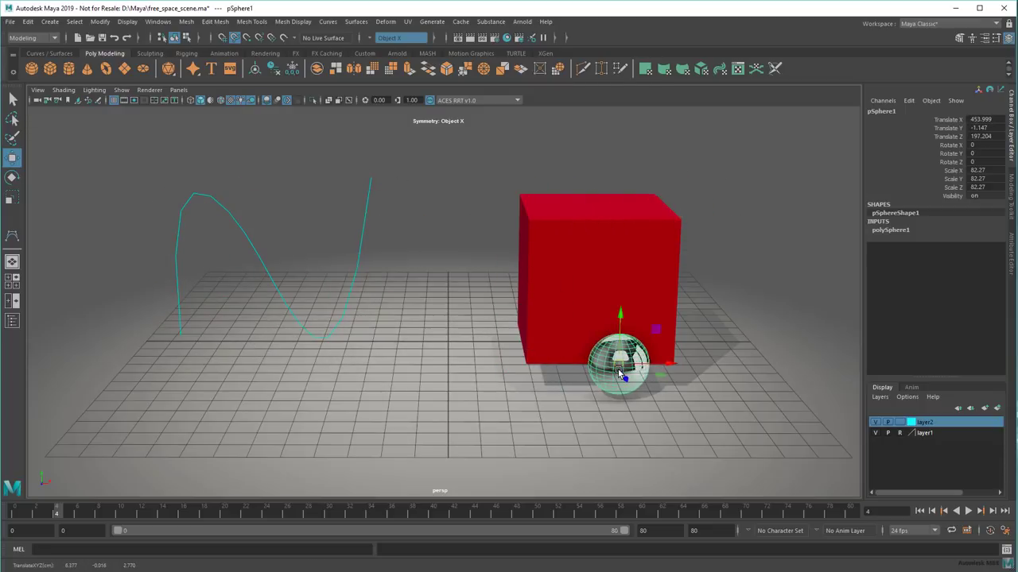
Point-snap the sphere to the cube's upper front corner, turn that snapping off, and temporarily snap the sphere to a front grid point
left_click(246, 38)
middle_click_drag(536, 221, 518, 232)
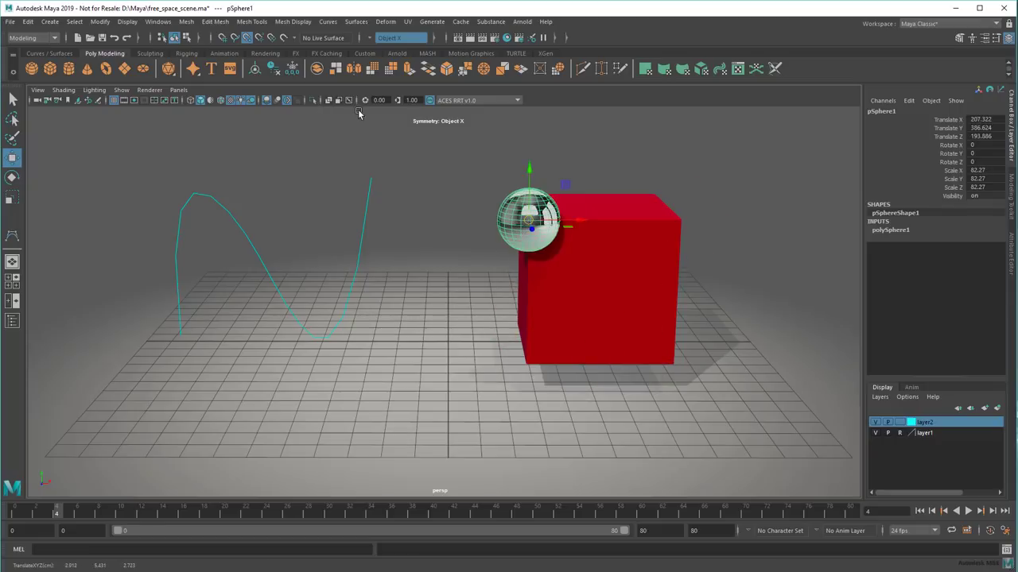
left_click(246, 38)
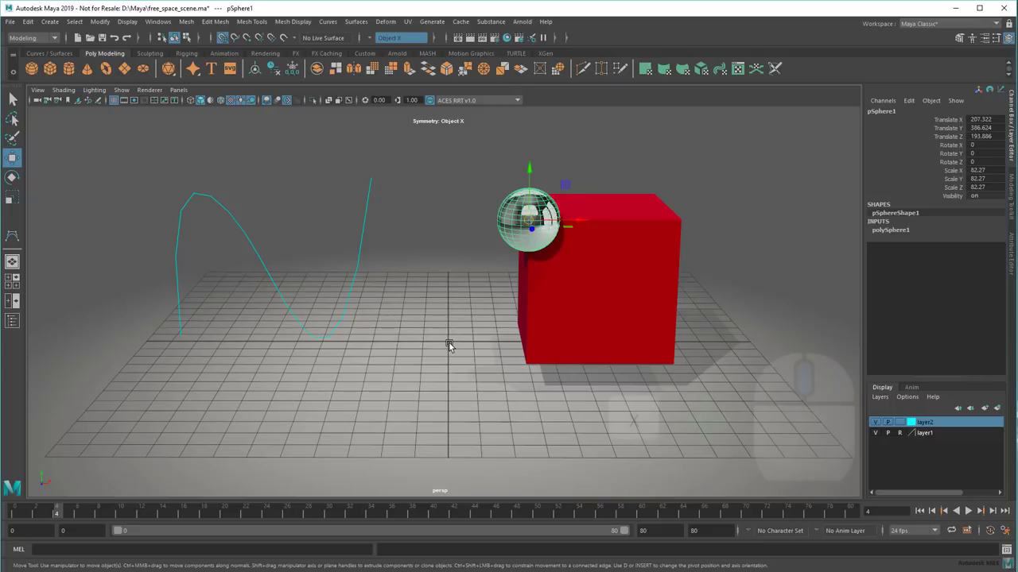
key("x")
middle_click_drag(449, 344, 343, 420)
Use temporary curve snapping to slide the sphere along the curve, then along the cube's left front edge
key("c")
middle_click_drag(368, 193, 408, 237)
middle_click_drag(559, 225, 533, 278)
middle_click_drag(562, 360, 532, 225)
Temporarily point-snap the sphere at the cube's upper front corner, then grid-snap it back to the centre of the grid
key("v")
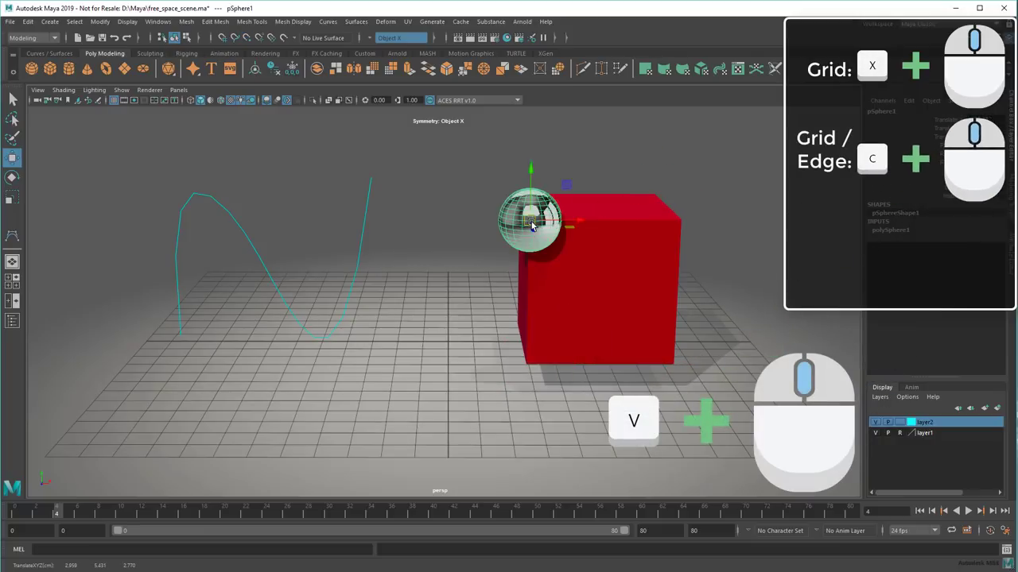
key("x")
middle_click(451, 343)
Move the cube's pivot onto its lower left edge using the Rotate tool's pivot editing and curve snapping
middle_click_drag(620, 371, 499, 371, "alt")
left_click_drag(499, 371, 498, 334, "alt")
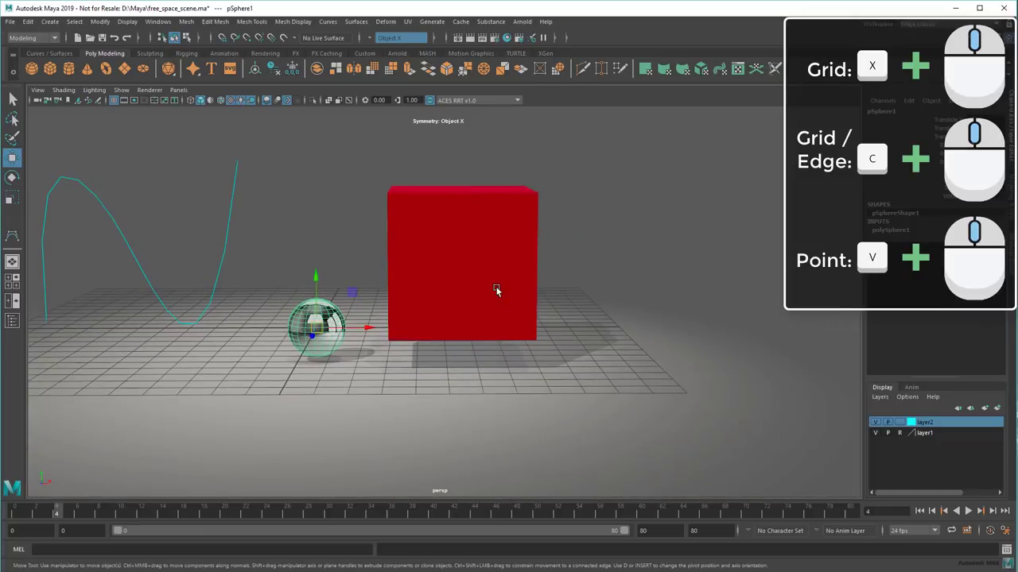
left_click(494, 283)
key("e")
left_click_drag(475, 229, 488, 297)
key("ctrl+z")
key("d")
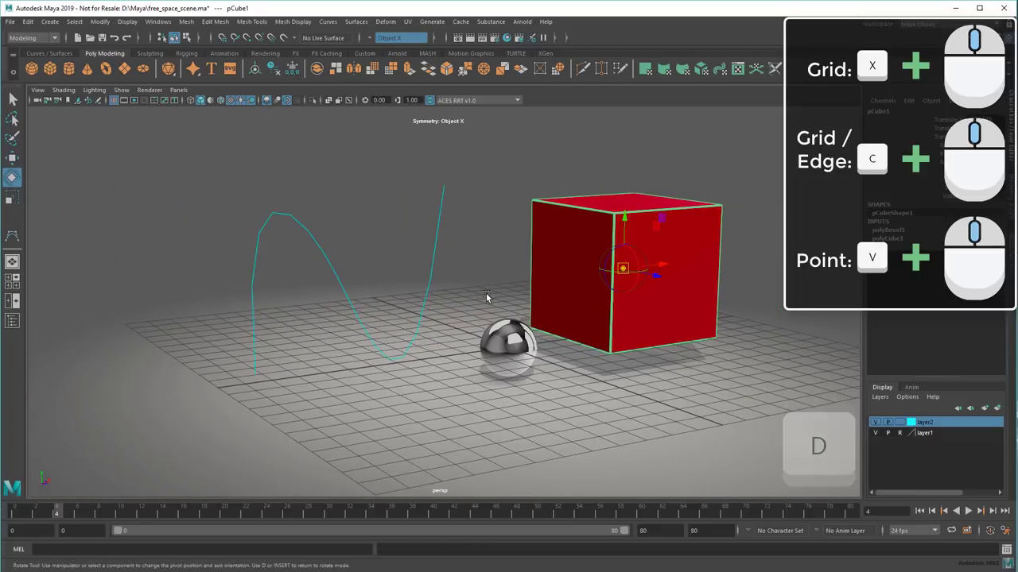
key("c")
middle_click_drag(555, 335, 564, 340)
Tilt the cube about its lower left edge so that it balances on that edge, and deselect it
left_click_drag(665, 360, 567, 345, "alt")
left_click_drag(461, 307, 445, 308)
middle_click_drag(484, 335, 590, 363, "alt")
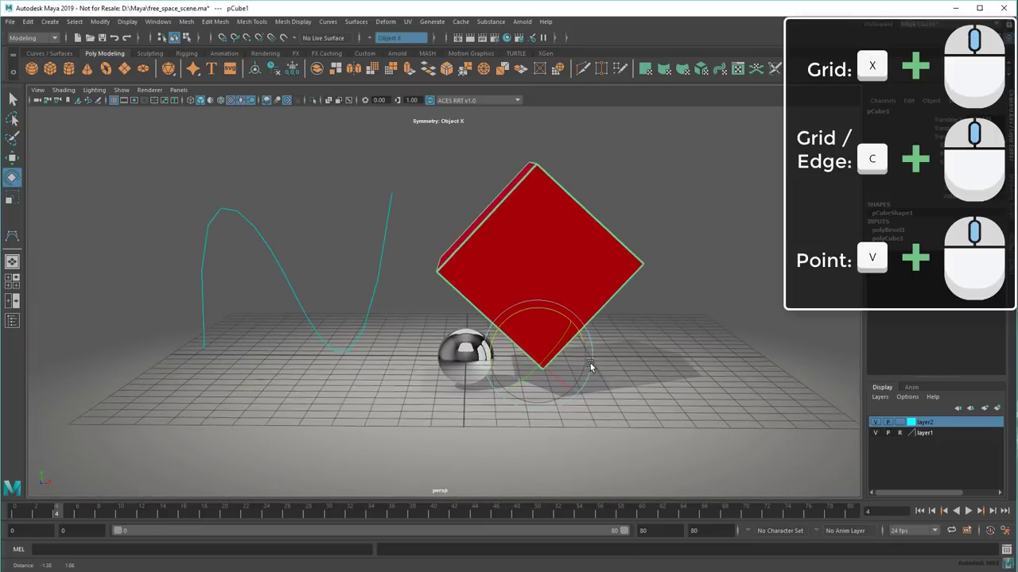
left_click_drag(590, 363, 653, 375, "alt")
left_click(653, 376)
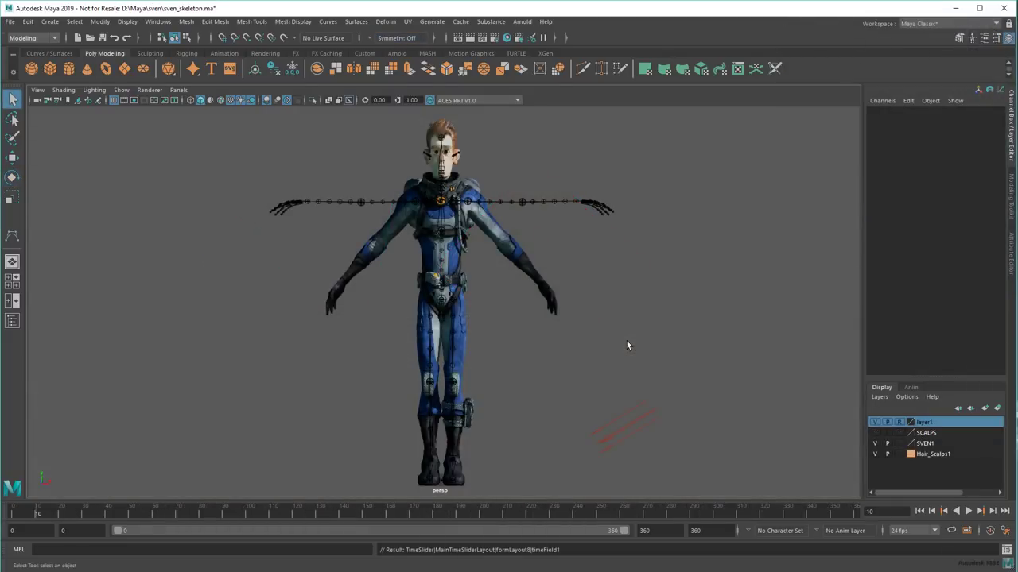
Show the suit's vertices and lasso-select those of the character's left arm from the shoulder to the hand
scroll(626, 342, "up", 5)
middle_click_drag(633, 312, 529, 372, "alt")
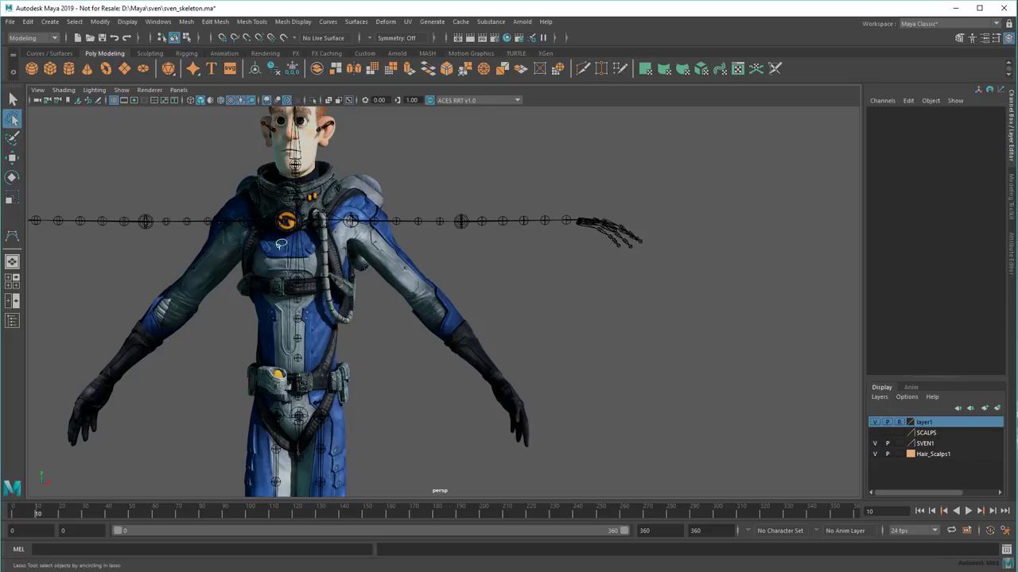
right_click_drag(408, 273, 363, 267)
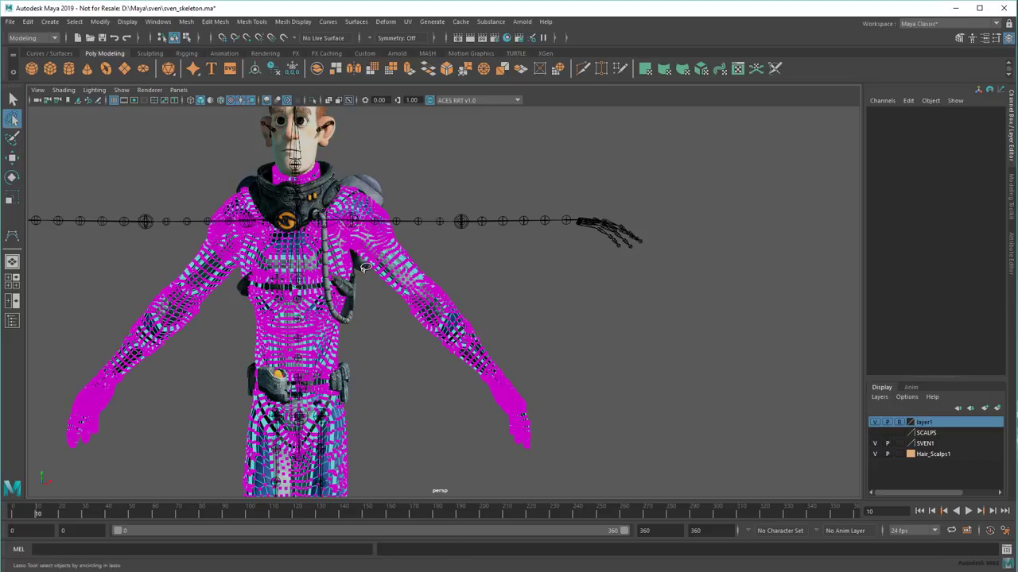
mouse_move(392, 192)
left_mouse_down()
mouse_move(625, 424)
mouse_move(436, 490)
mouse_move(455, 446)
left_mouse_up()
Move the rotation pivot of the selected arm vertices onto the skeleton's shoulder joint with point snapping
key("e")
key("d")
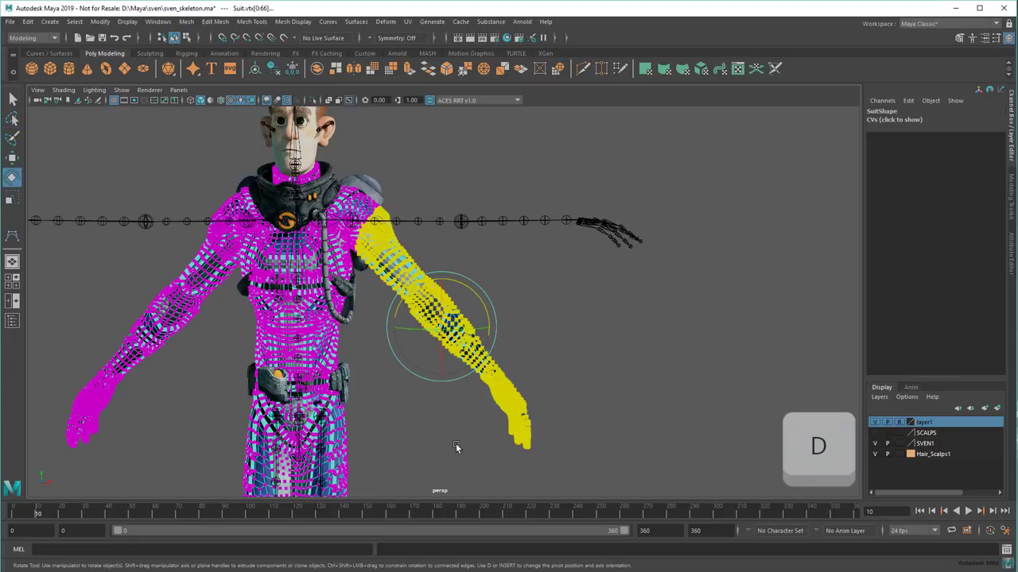
scroll(397, 366, "up", 5)
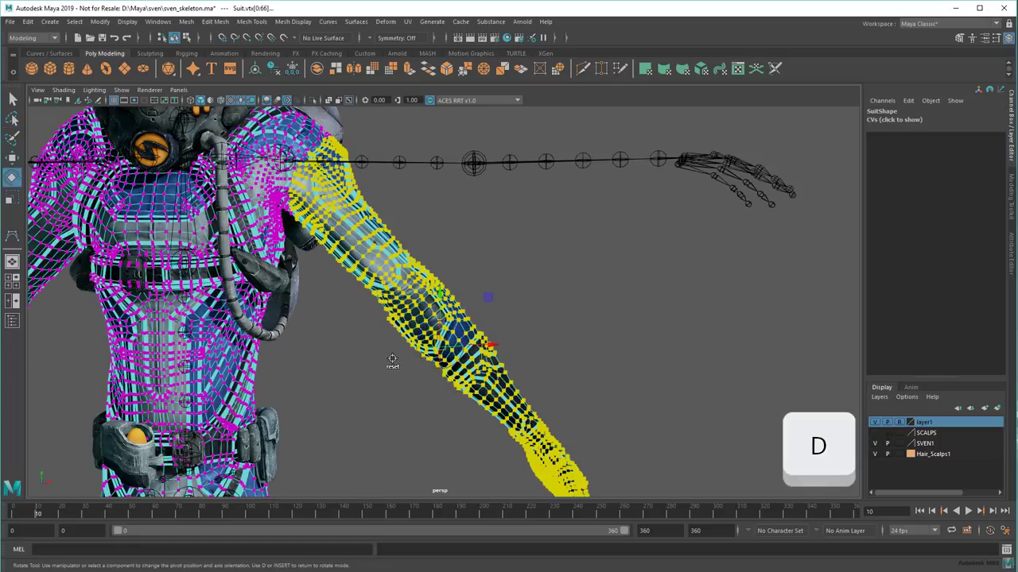
middle_click_drag(178, 154, 485, 311, "alt")
left_click_drag(485, 312, 443, 318, "alt")
scroll(419, 316, "up", 5)
middle_click_drag(355, 315, 328, 303)
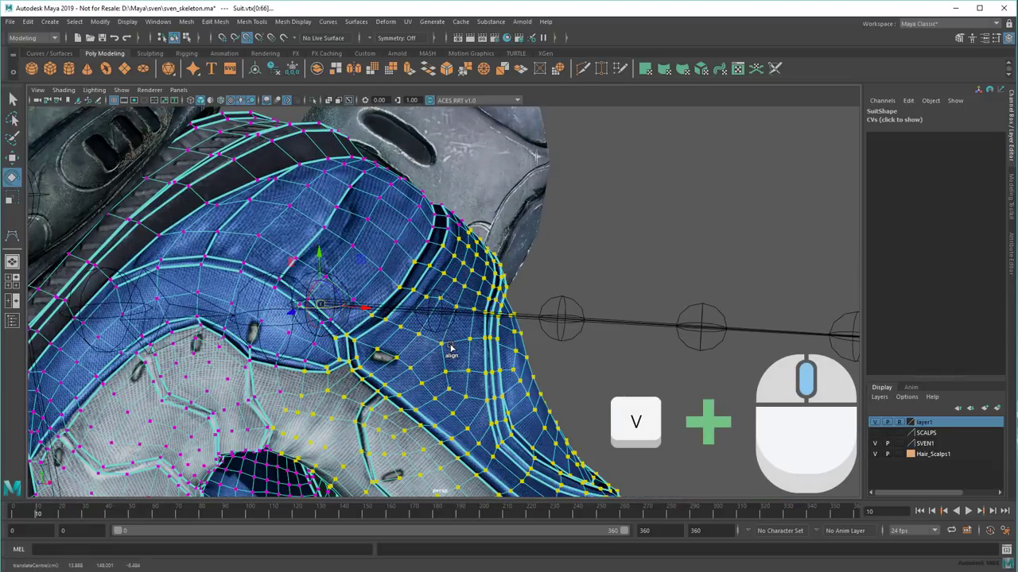
Turn on Object X symmetry so that both of the suit's arms are selected
left_click_drag(442, 344, 555, 324, "alt")
scroll(461, 338, "down", 8)
middle_click_drag(555, 324, 446, 288, "alt")
left_click_drag(509, 296, 549, 302, "alt")
scroll(548, 302, "down", 2)
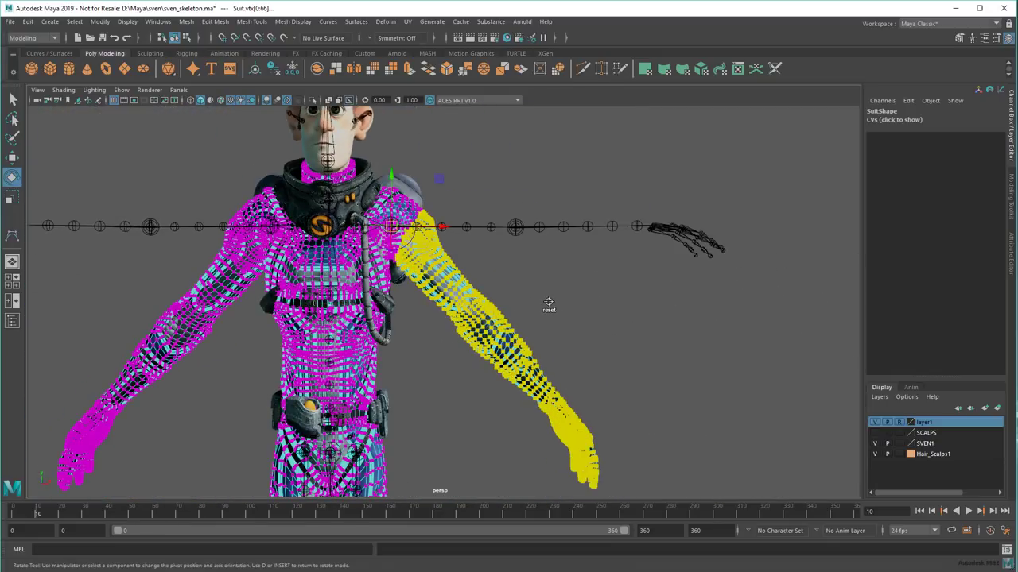
left_click(370, 37)
left_click(385, 53)
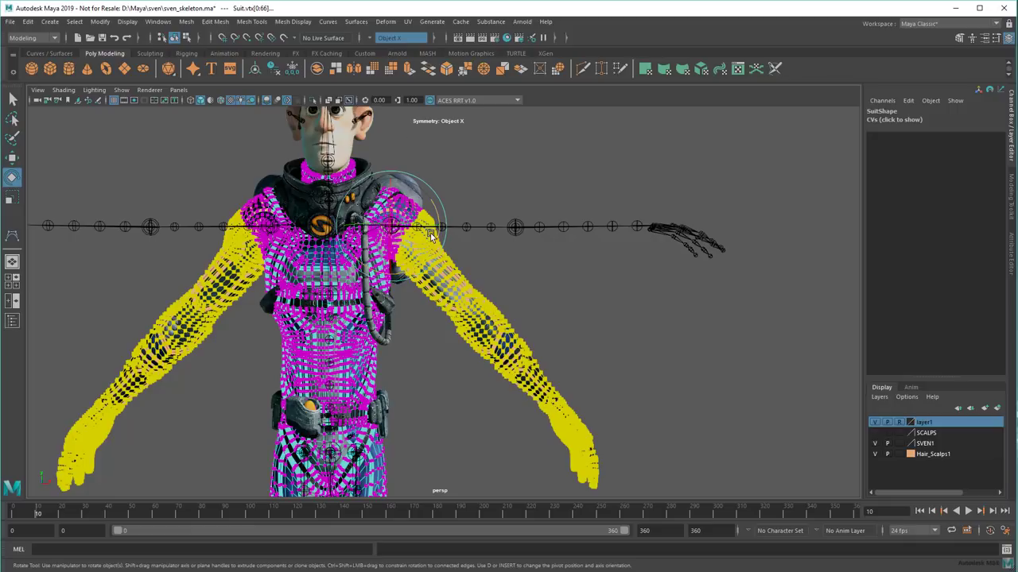
Rotate both suit arms up to line up with the skeleton's horizontal arm joints, and clear the selection
left_click_drag(431, 235, 492, 291)
left_click(493, 293)
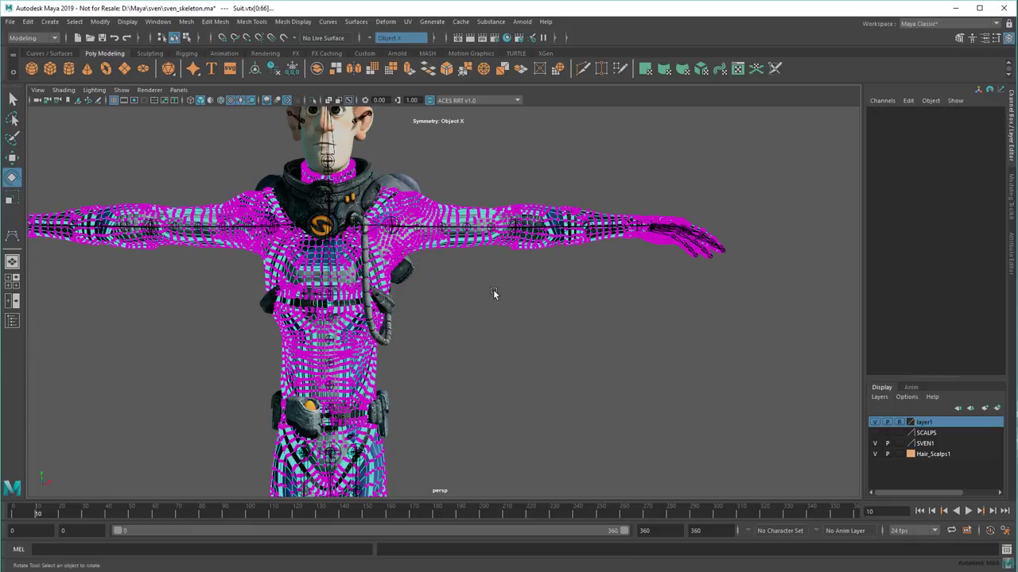
left_click(497, 293)
Create an Arnold area light in the character scene
middle_click_drag(569, 342, 600, 399, "alt")
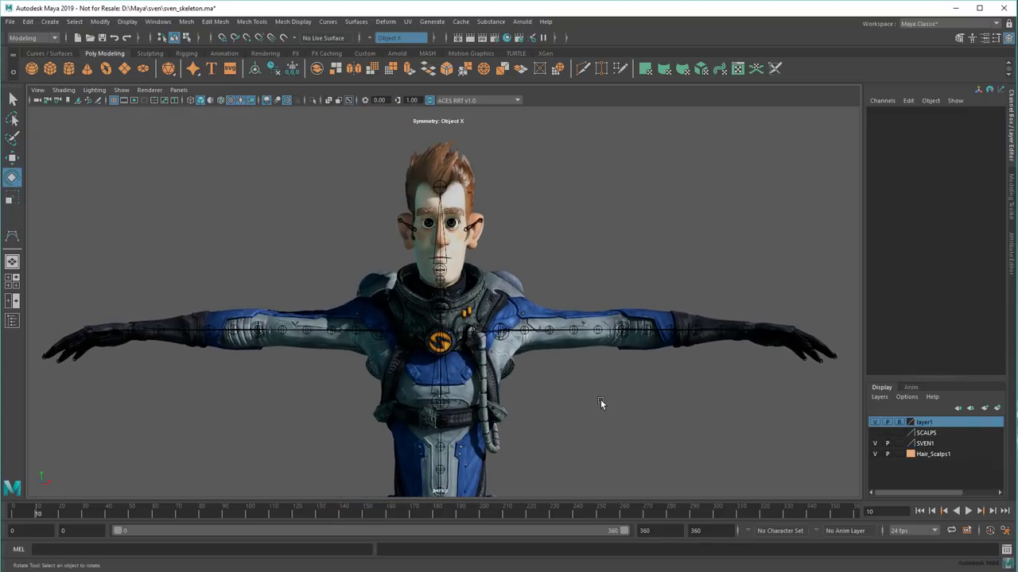
left_click(515, 23)
mouse_move(544, 77)
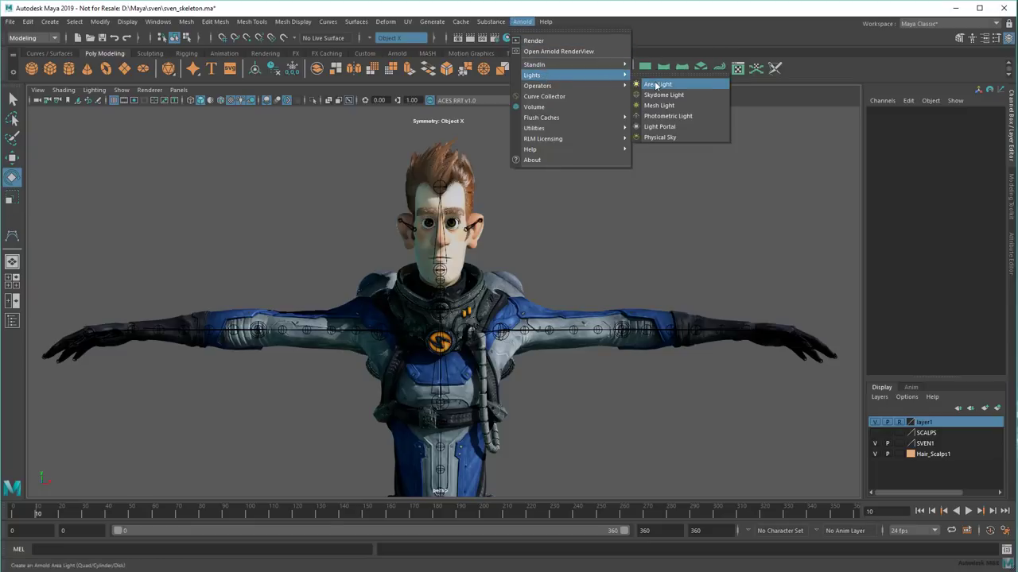
left_click(657, 84)
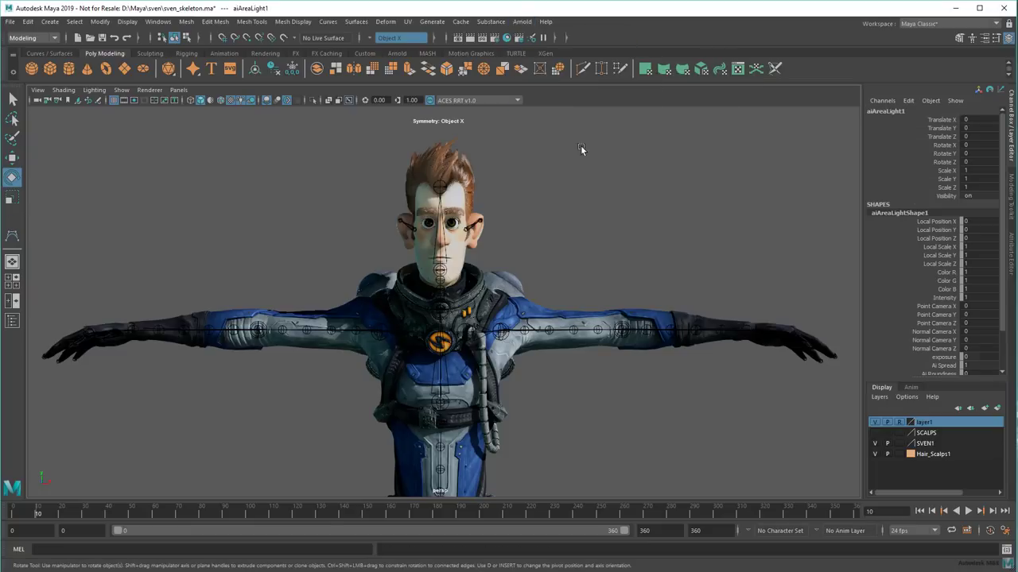
Snap the area light to the character's face and bring it out in front to Translate Z 26.241
scroll(498, 263, "up", 6)
middle_click_drag(504, 227, 545, 287, "alt")
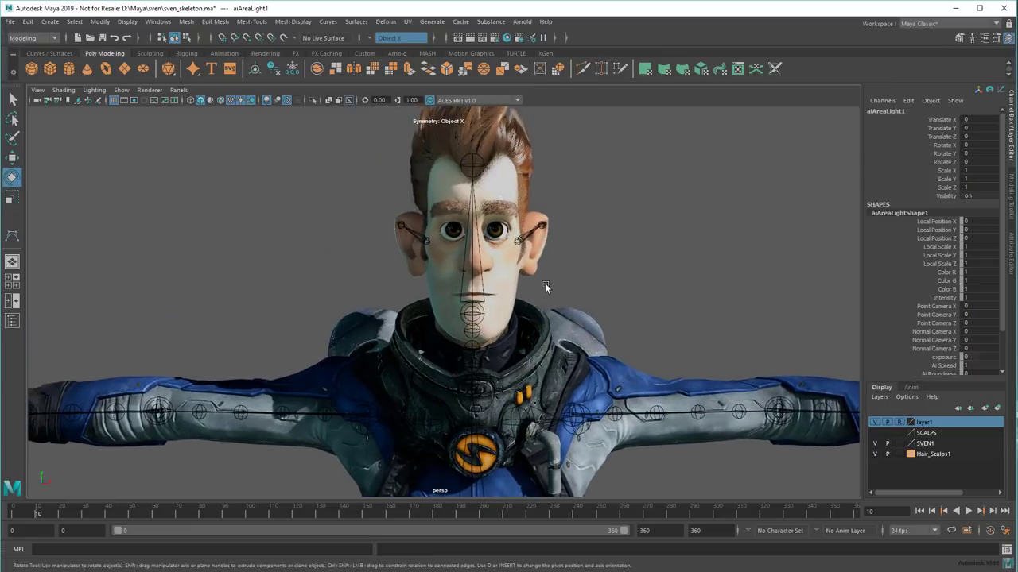
key("w")
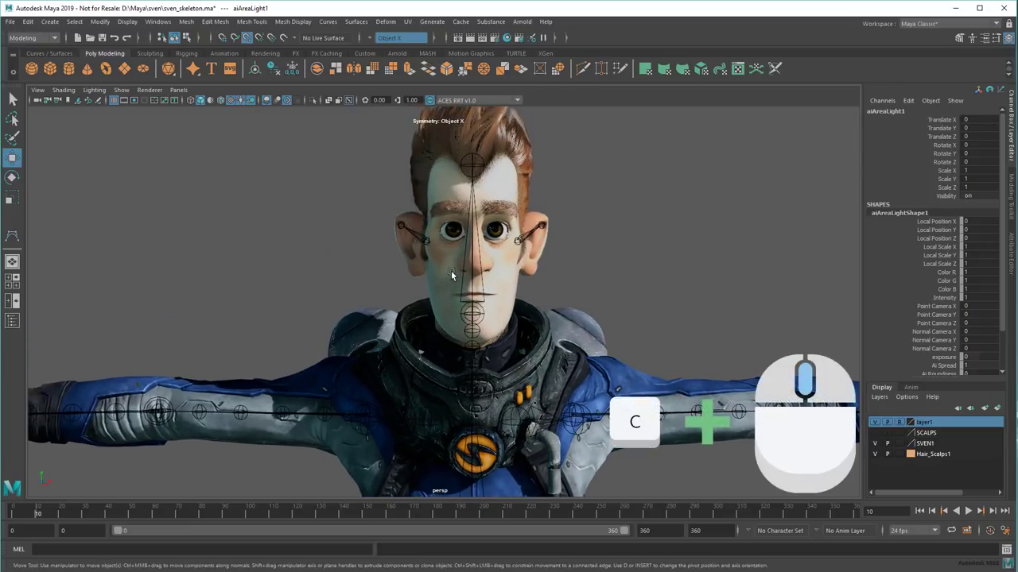
middle_click(451, 270)
left_click_drag(471, 296, 358, 363, "alt")
Scale the area light uniformly to 5.789 and set its exposure to 8
key("r")
type("8")
key("Return")
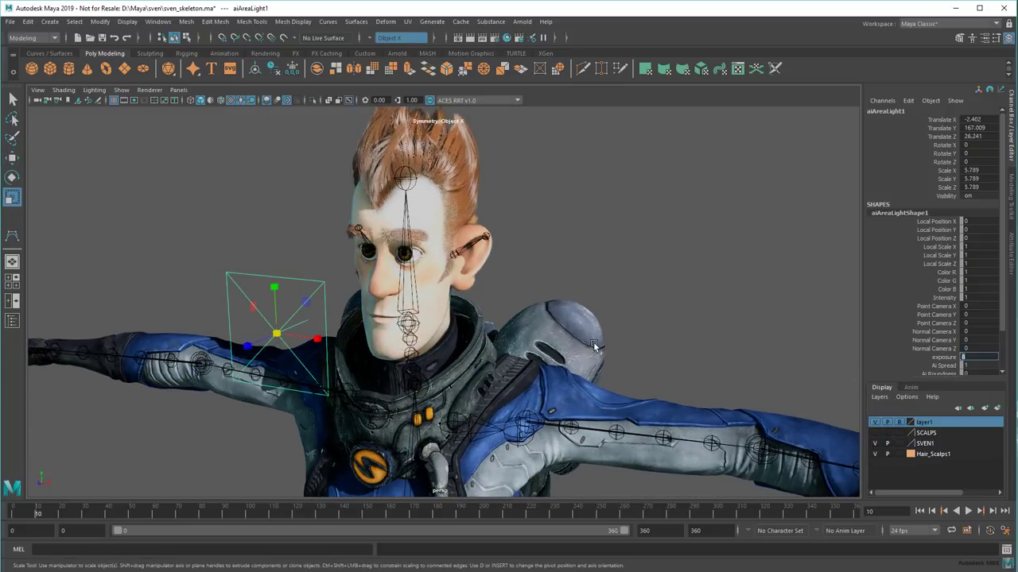
Move the area light beside the head to about -13.6, 168.9, 14.0, rotate it to -44.96 in Y toward the face, and deselect it
mouse_move(406, 322)
left_mouse_down("alt")
mouse_move(505, 314)
mouse_move(389, 311)
left_mouse_up("alt")
key("e")
key("w")
left_click_drag(453, 306, 358, 273)
key("e")
key("w")
key("e")
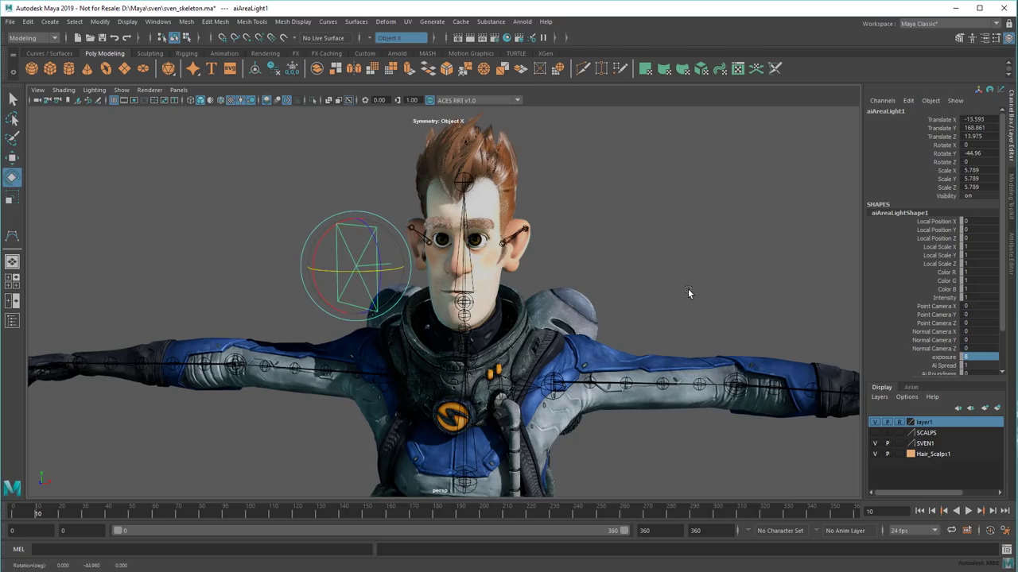
left_click(688, 288)
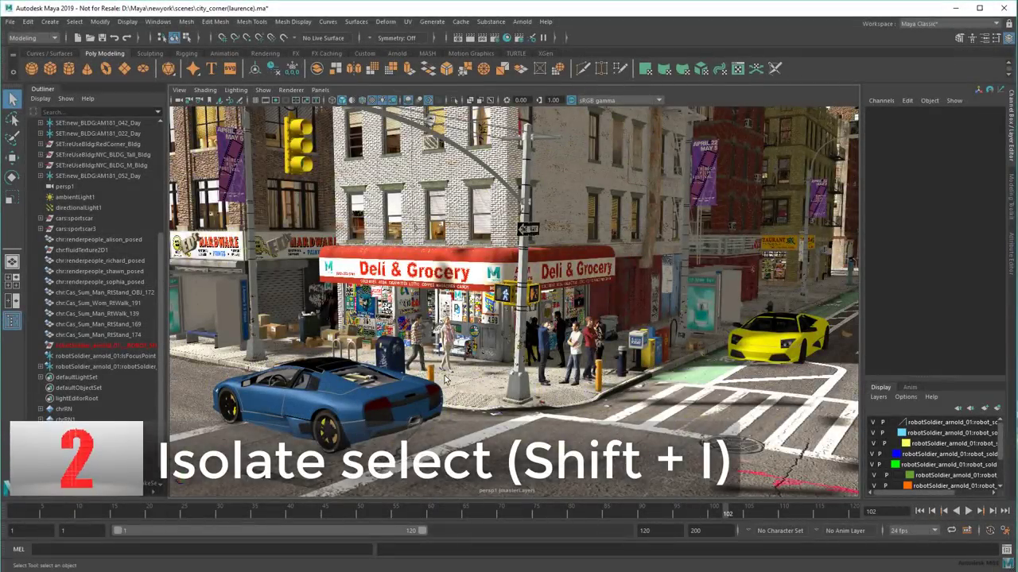
Try to select the robot soldier beside the deli directly in the city view
left_click(483, 327)
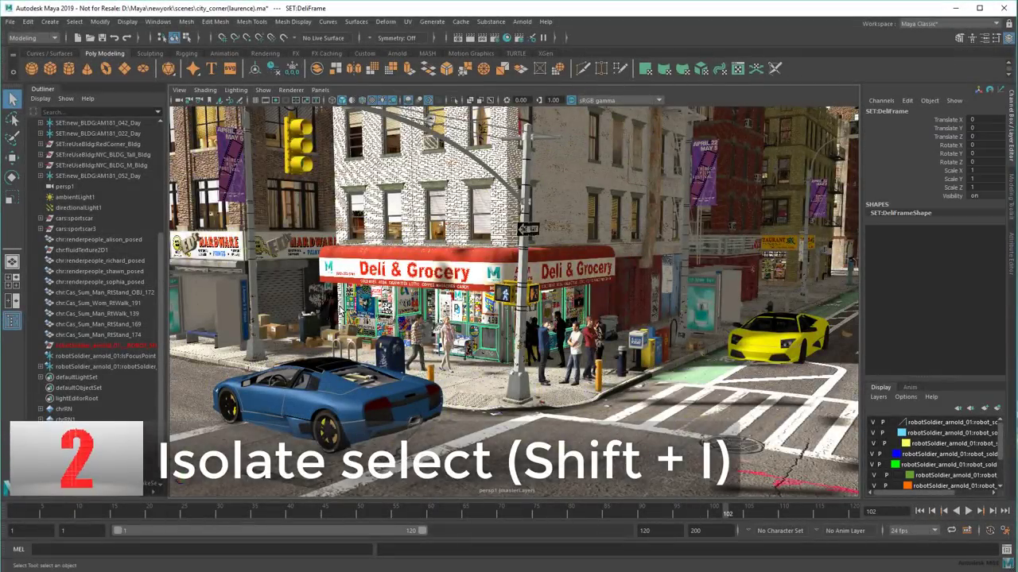
left_click(320, 303)
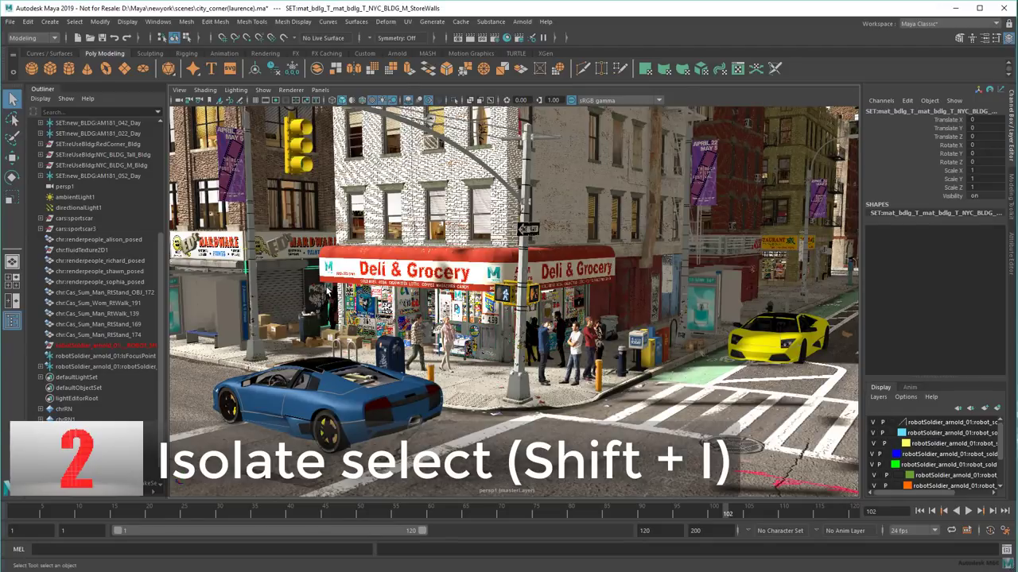
left_click(326, 291)
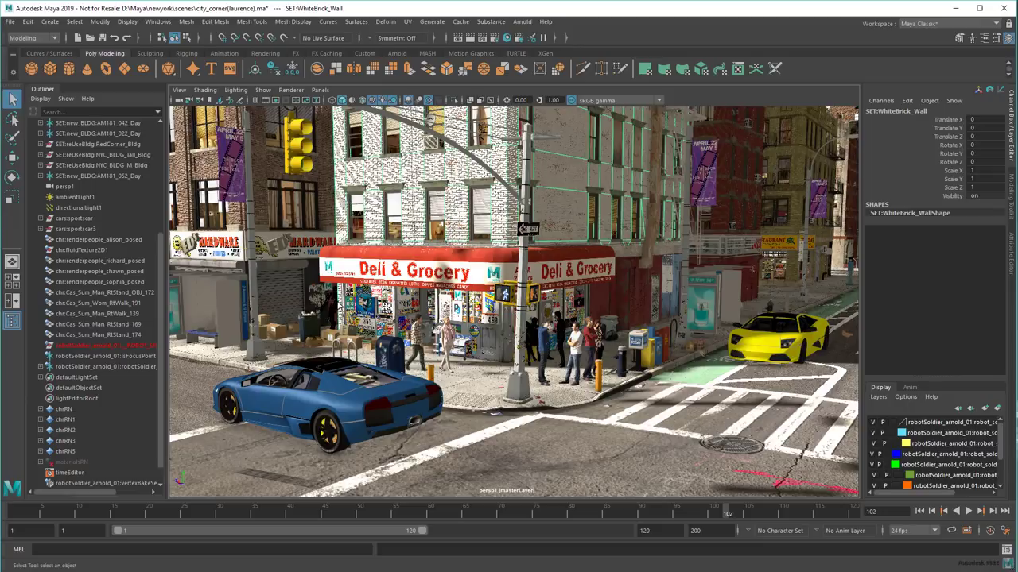
Select the robotSoldier_v40locator object by its name, isolate it in the view, and clear the selection
left_click(127, 368)
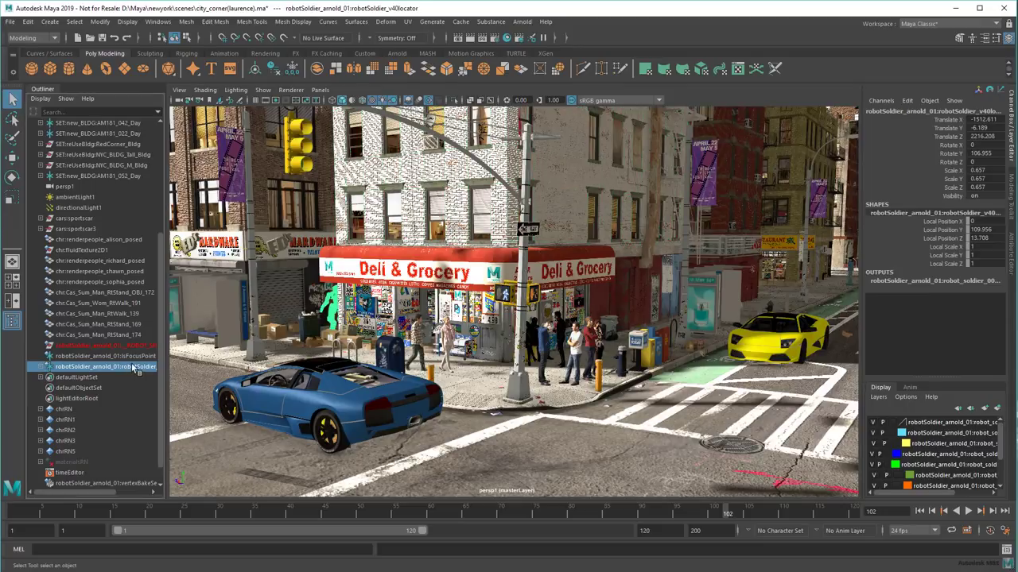
key("shift+i")
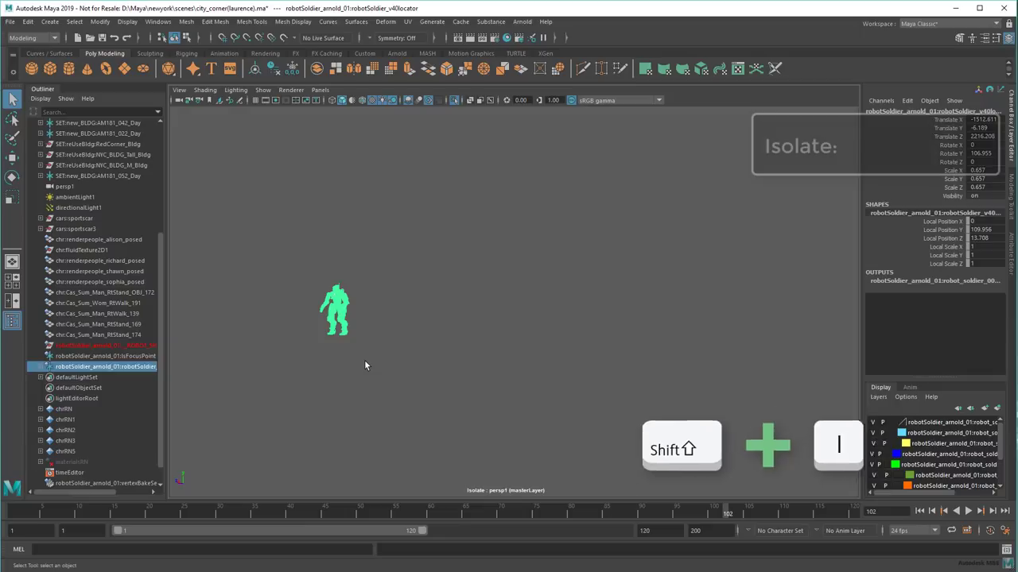
left_click(365, 360)
Isolate the robot soldier's chest armor piece in the view and deselect it
left_click_drag(367, 361, 417, 326, "alt")
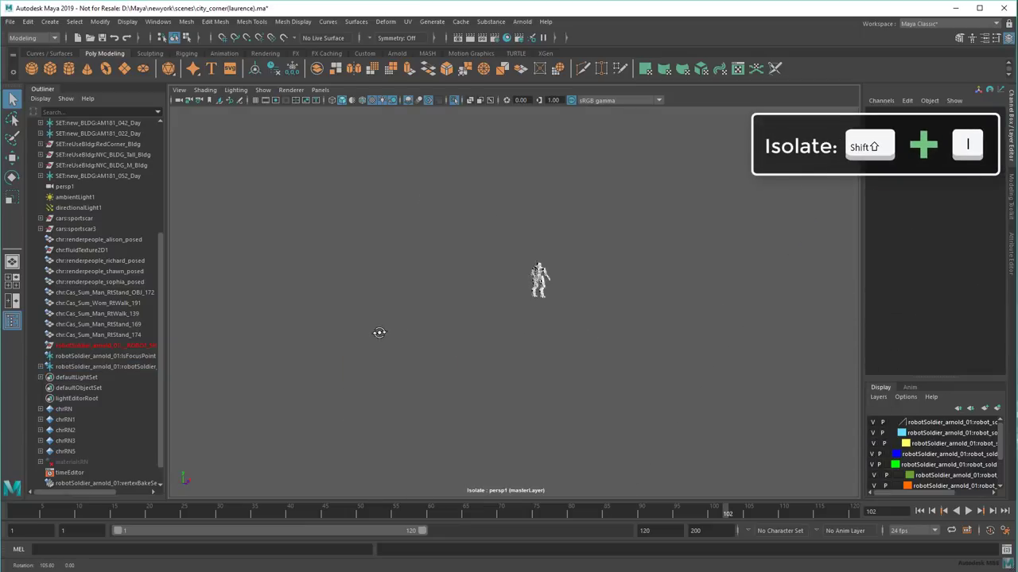
scroll(628, 318, "up", 10)
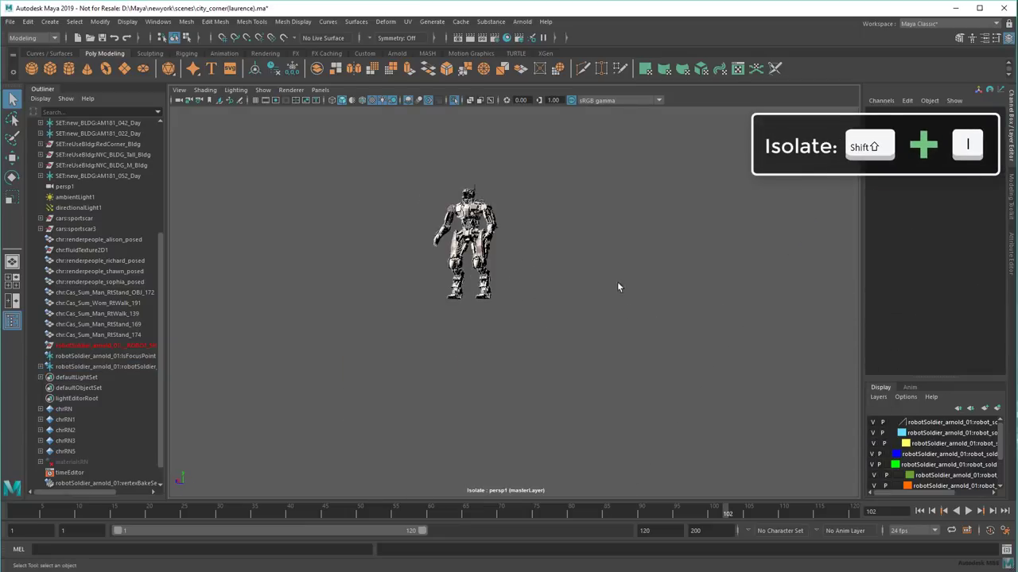
middle_click_drag(548, 319, 529, 305, "alt")
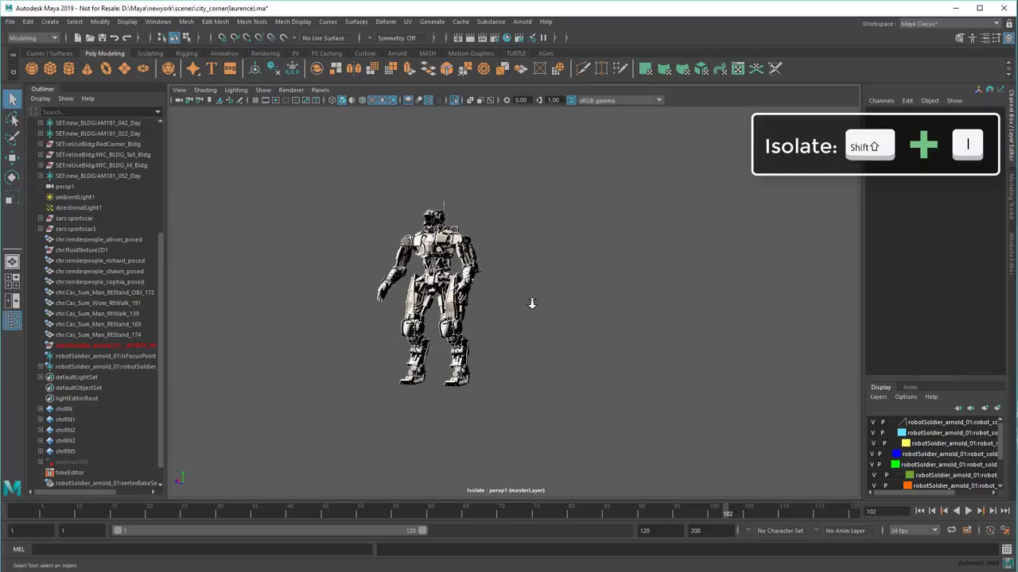
scroll(532, 303, "up", 5)
right_click_drag(495, 299, 490, 295, "alt")
middle_click_drag(489, 296, 504, 297, "alt")
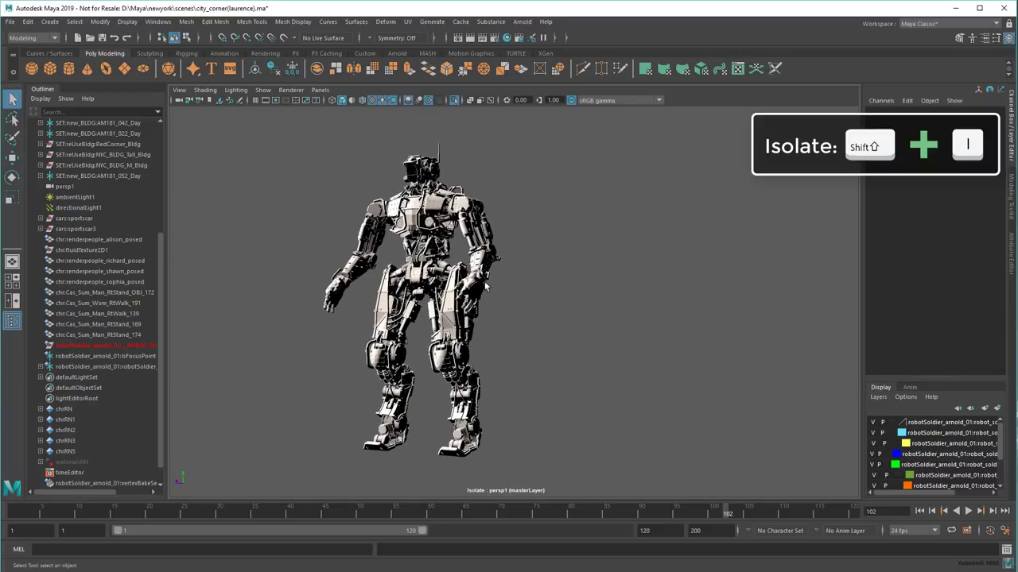
left_click(412, 217)
key("shift+i")
left_click(554, 291)
scroll(519, 268, "up", 3)
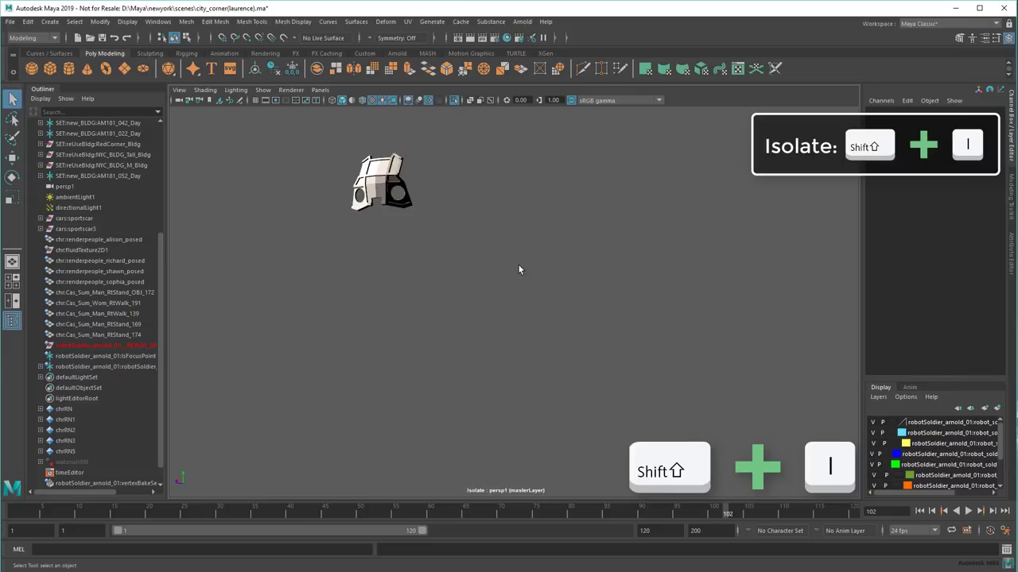
Select the isolated chest armor piece, show its vertices, clear the selection and exit isolation to restore the full city scene
middle_click_drag(412, 199, 482, 275, "alt")
right_click_drag(482, 275, 544, 279, "alt")
middle_click_drag(544, 278, 575, 302, "alt")
left_click(475, 275)
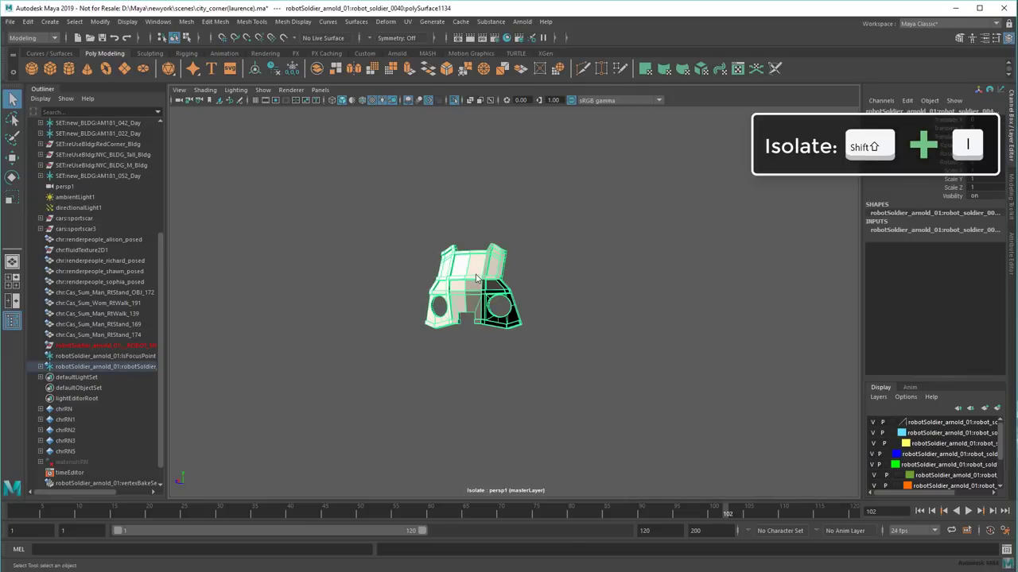
right_click_drag(475, 275, 439, 275)
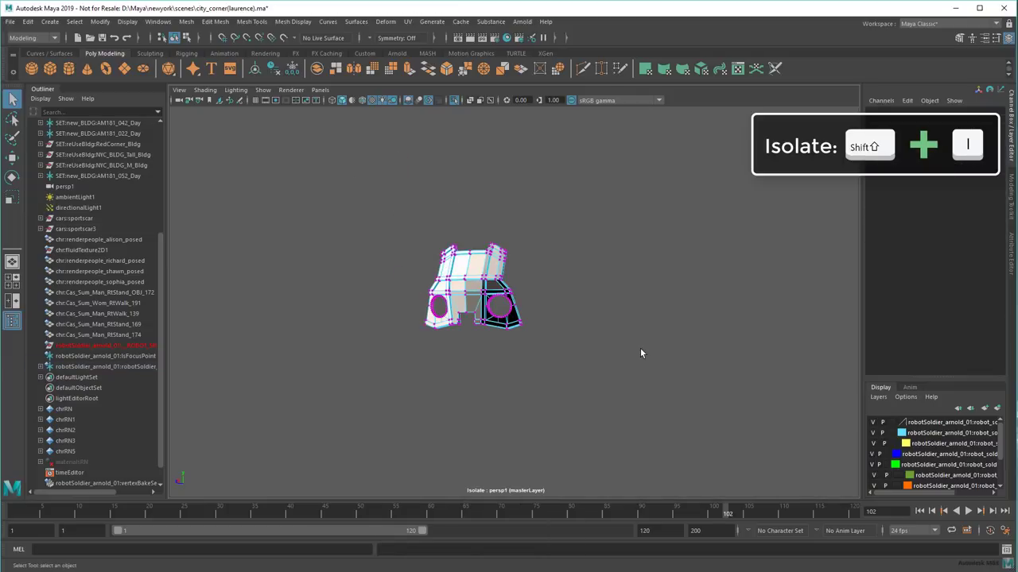
left_click(641, 354)
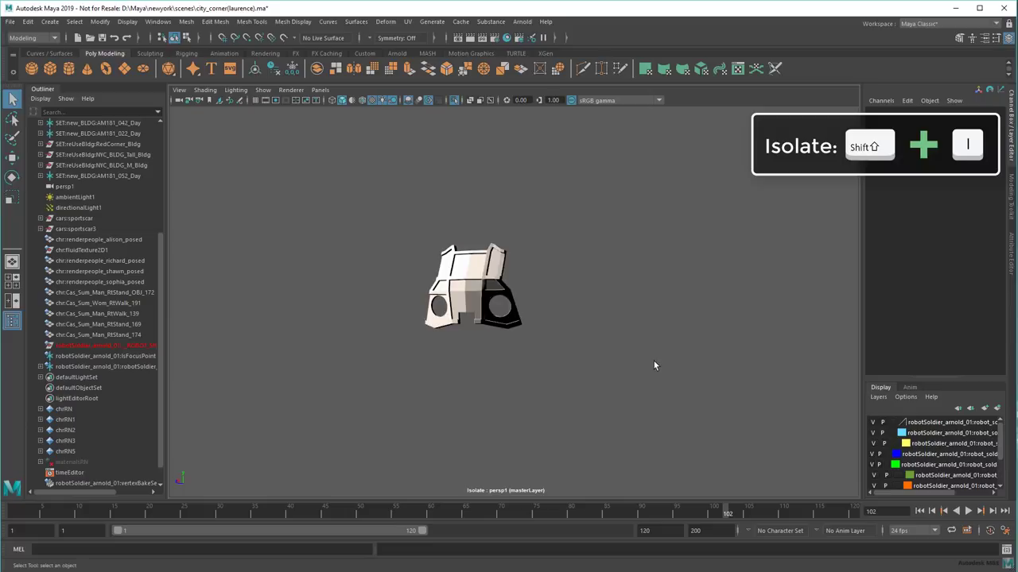
key("shift+i")
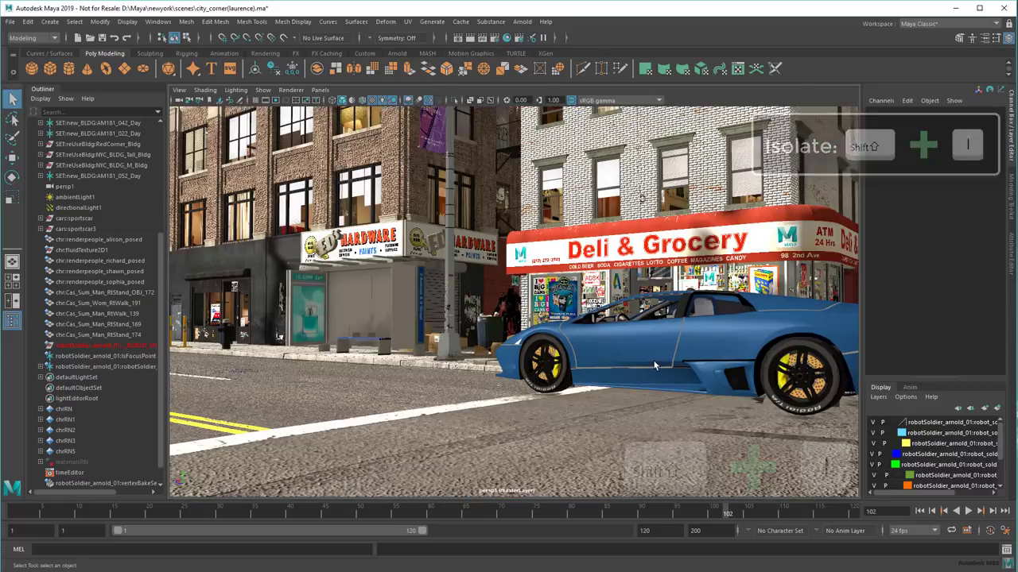
Select the robotSoldier_v40locator object together with the deli's interior store and isolate both in the view
left_click_drag(657, 364, 600, 436, "alt")
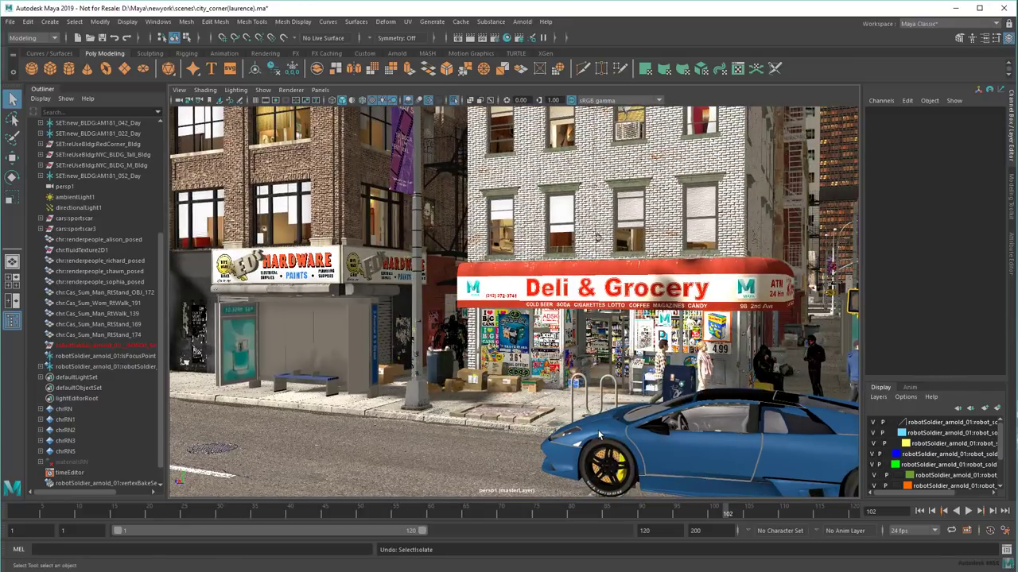
left_click(148, 370, "shift")
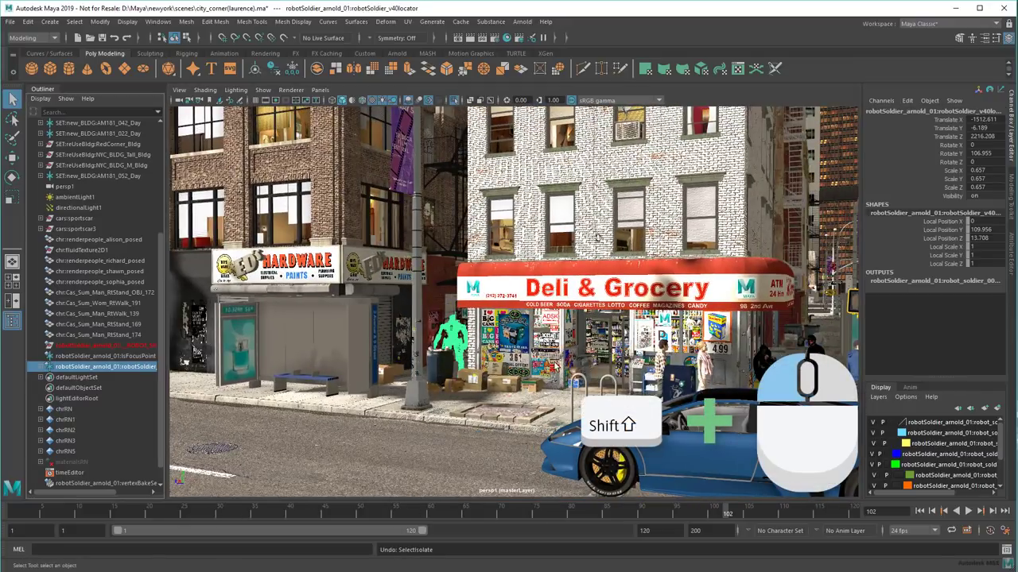
left_click(606, 346, "shift")
key("shift+i")
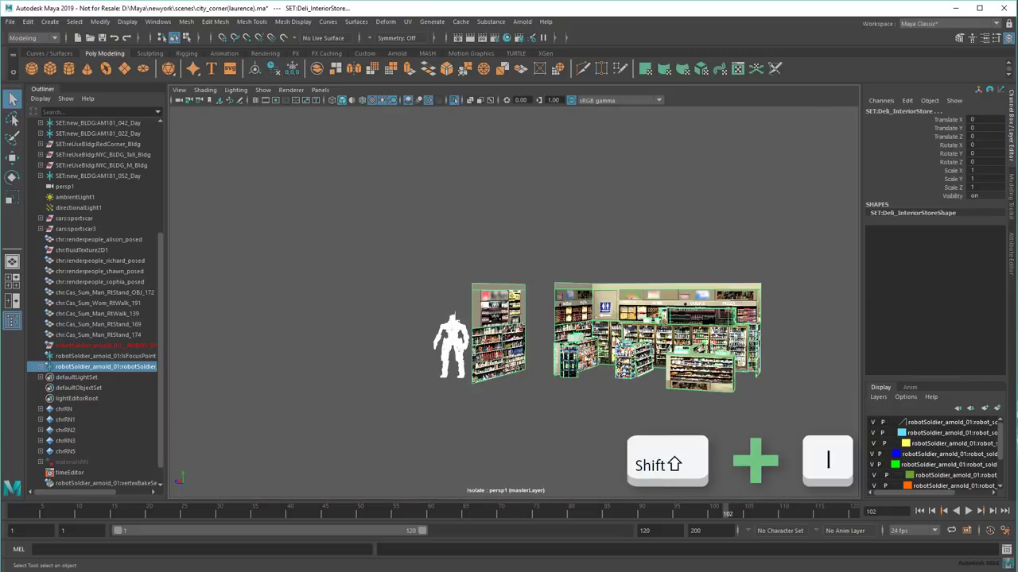
Move the robot soldier from outside the wall into the deli interior, deselect it and exit isolation
left_click_drag(525, 390, 512, 402, "alt")
scroll(512, 402, "up", 2)
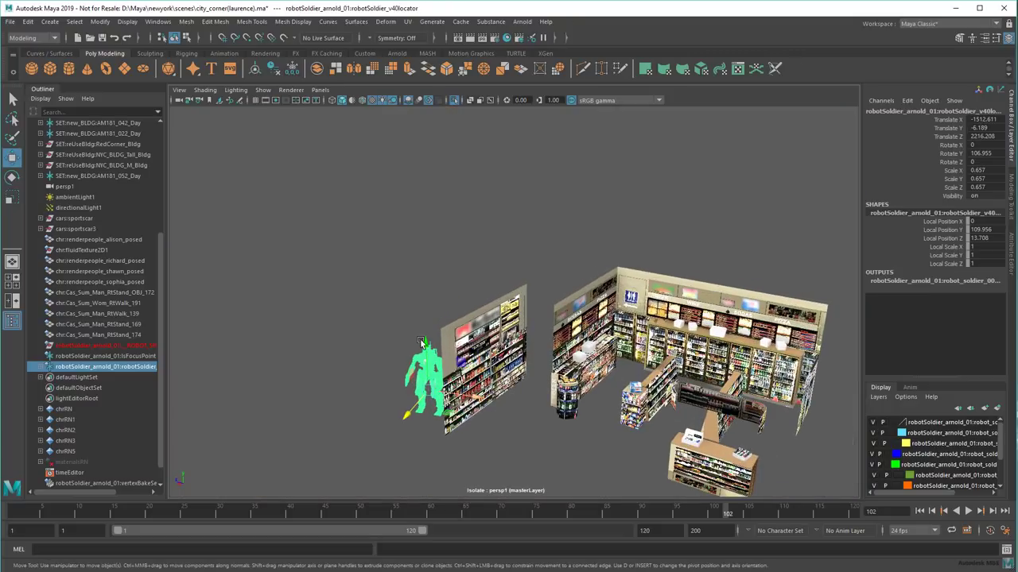
left_click_drag(433, 346, 636, 328)
left_click(565, 455)
key("shift+i")
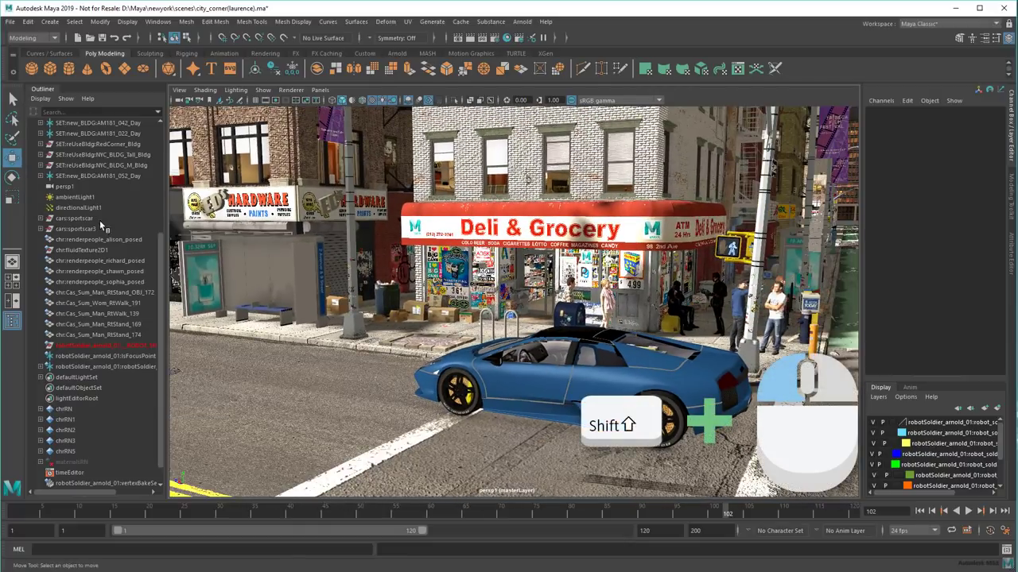
Select the blue cars:sportscar and the seated renderpeople_alison_posed figure on the corner, and isolate both in the view
left_click(92, 219, "shift")
left_click(675, 308, "shift")
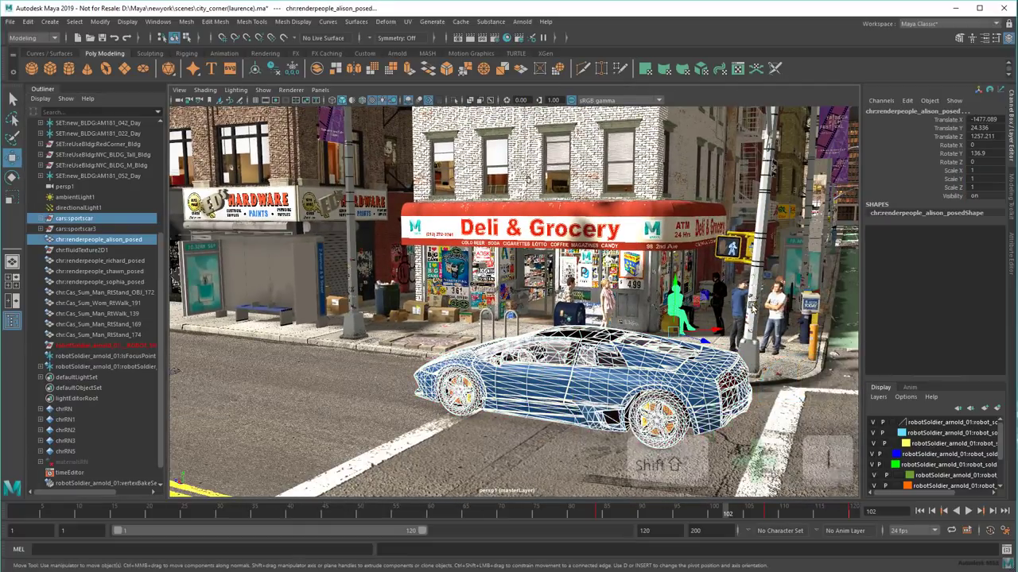
key("shift+i")
Move the seated figure into the sports car at about -579.1, 24.3, 1245.7, rotated to -2.533 in Y, deselect it and exit isolation
left_click(676, 298)
left_click_drag(691, 320, 553, 366)
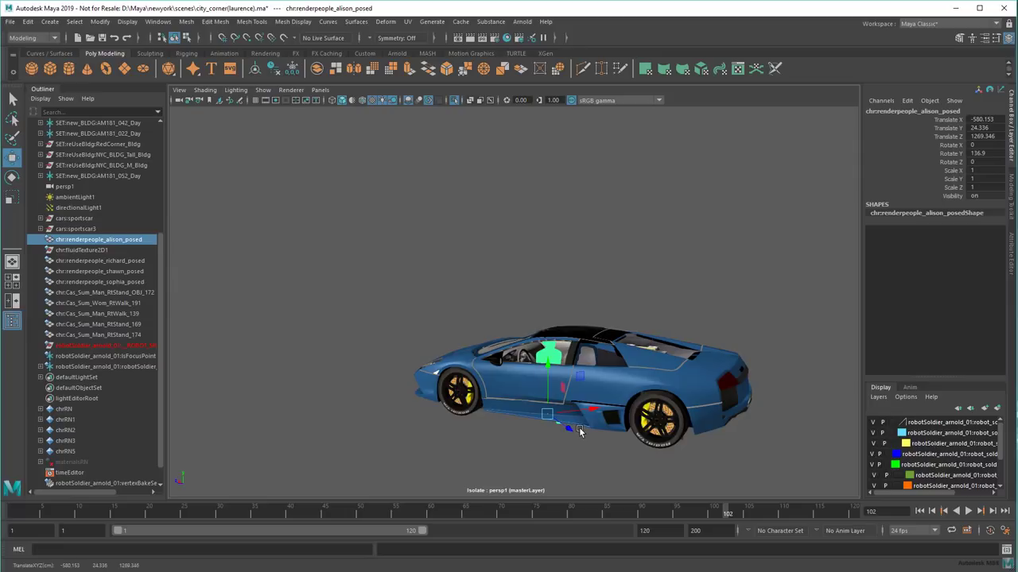
key("e")
left_click_drag(589, 425, 473, 403)
left_click_drag(637, 459, 635, 403, "alt")
key("w")
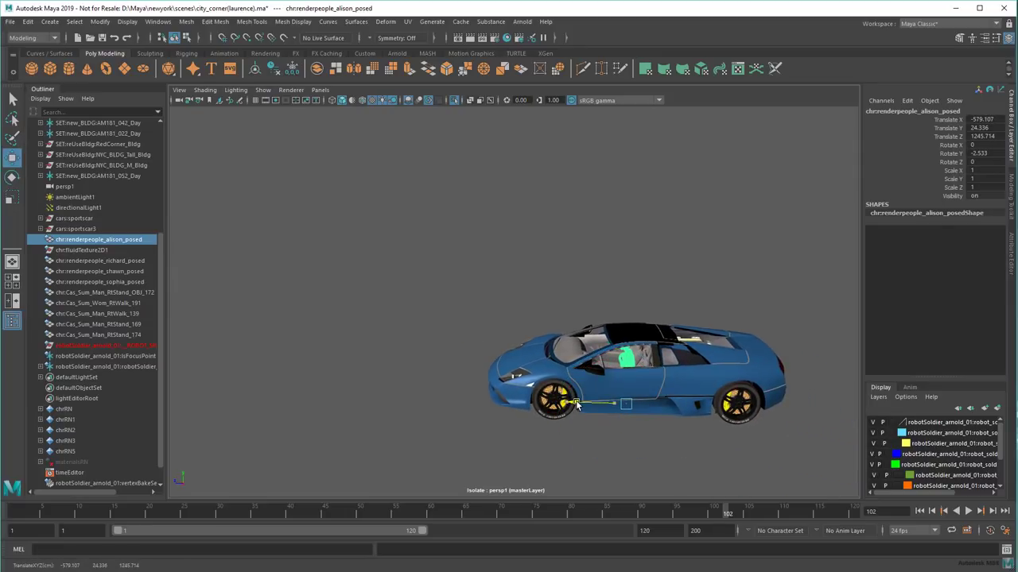
left_click(717, 457)
key("shift+i")
middle_click_drag(624, 436, 645, 400, "alt")
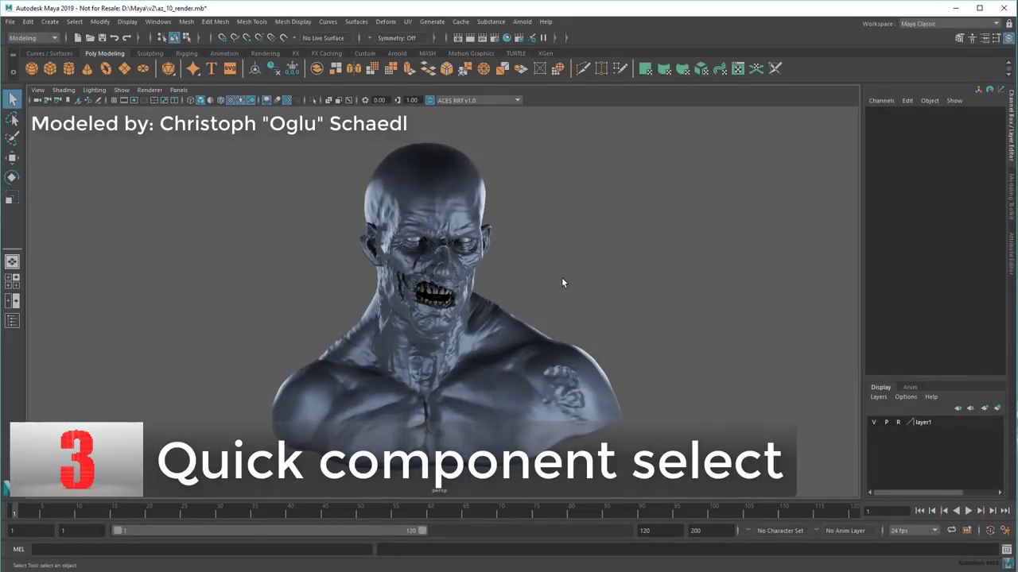
Select the zombie bust mesh and cycle its component selection through vertex, edge, face and UV modes
left_click(510, 338)
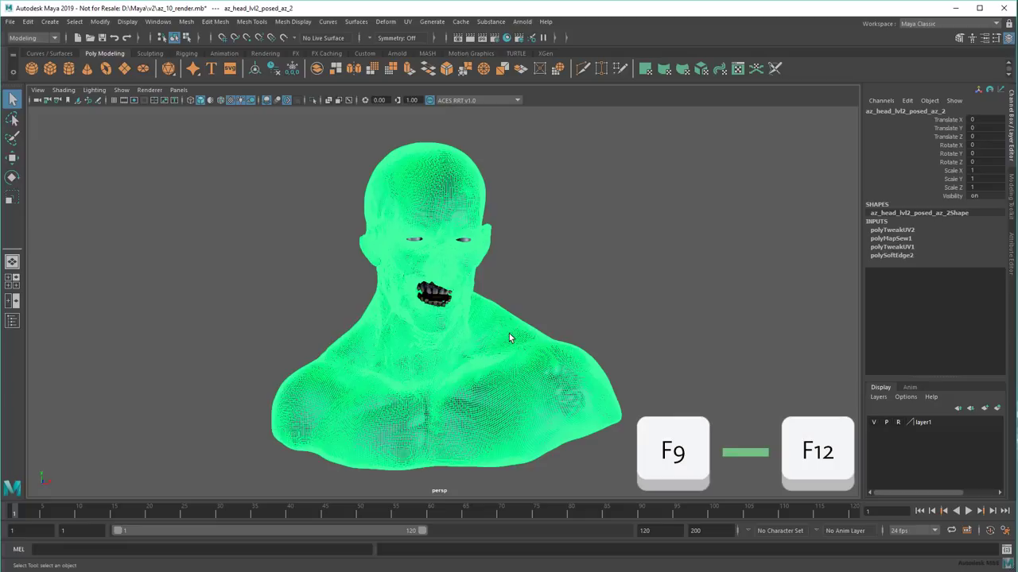
key("F9")
scroll(493, 332, "up", 5)
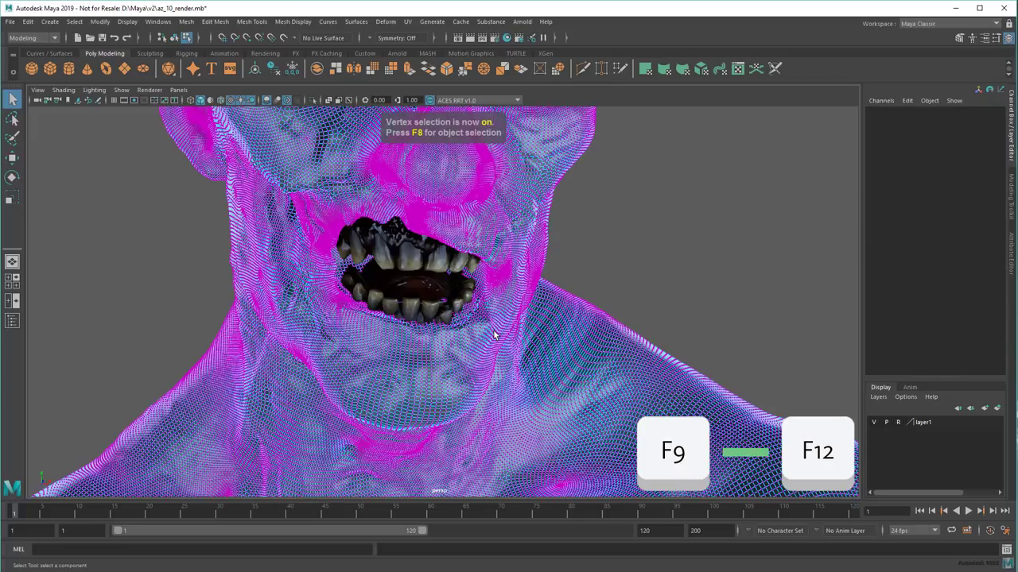
scroll(493, 335, "up", 3)
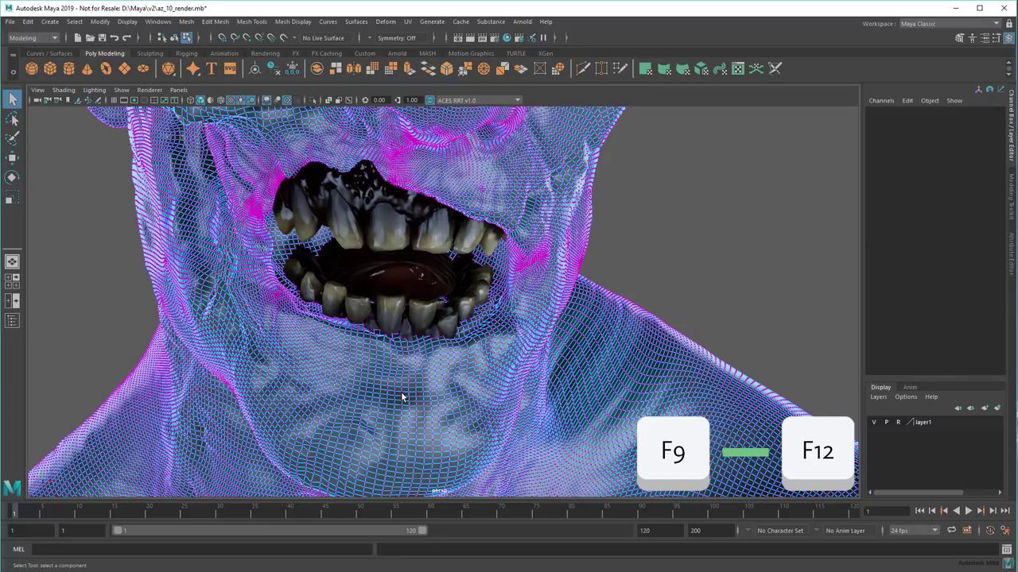
key("F10")
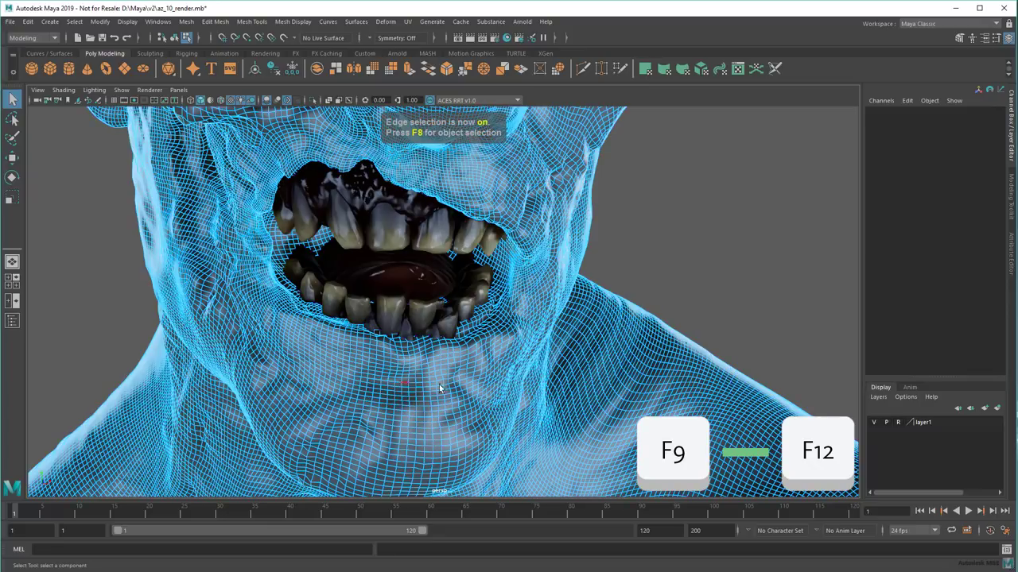
key("F11")
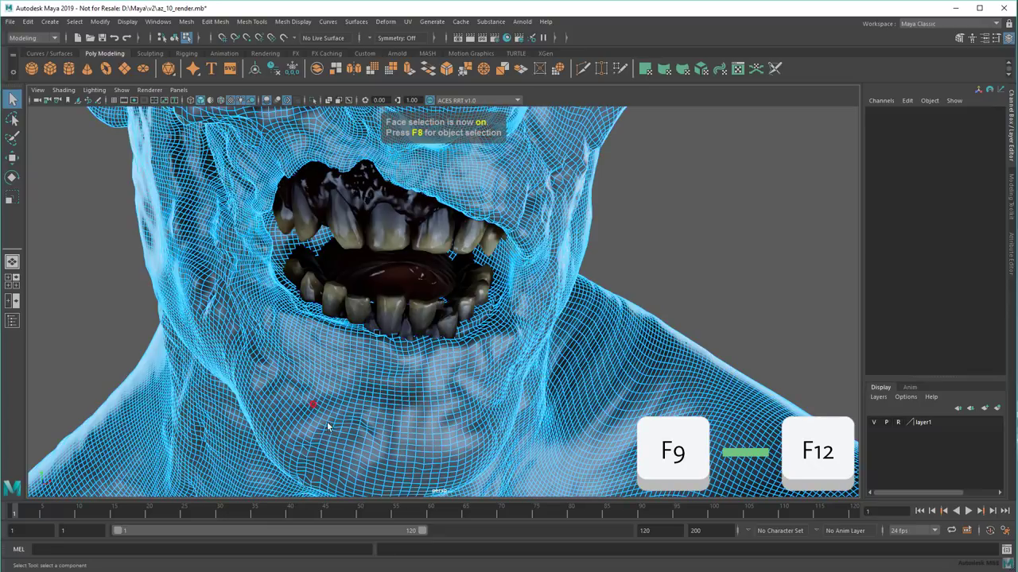
key("F12")
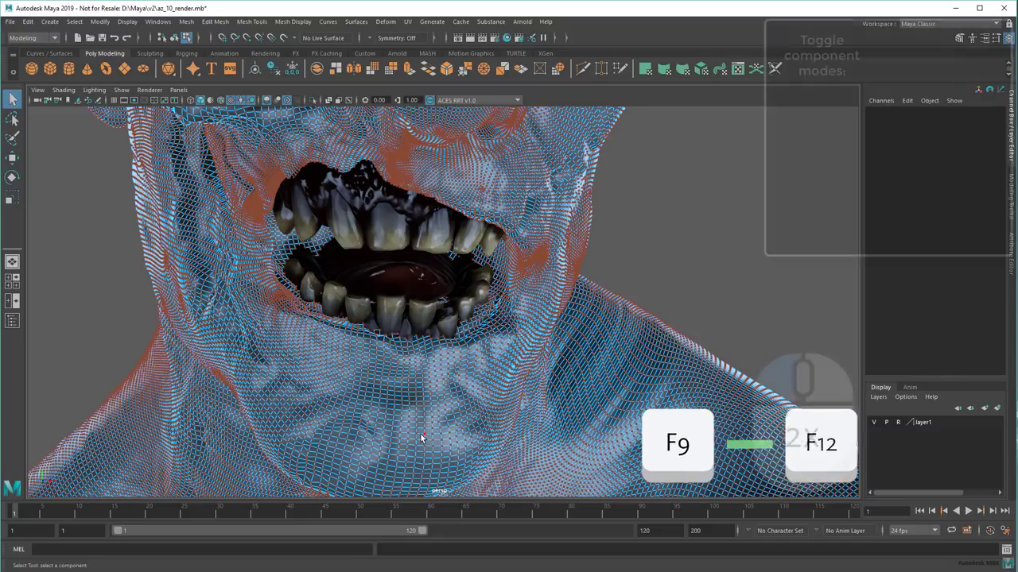
Select all connected faces of the bust in face mode, and all its connected vertices in vertex mode
key("F11")
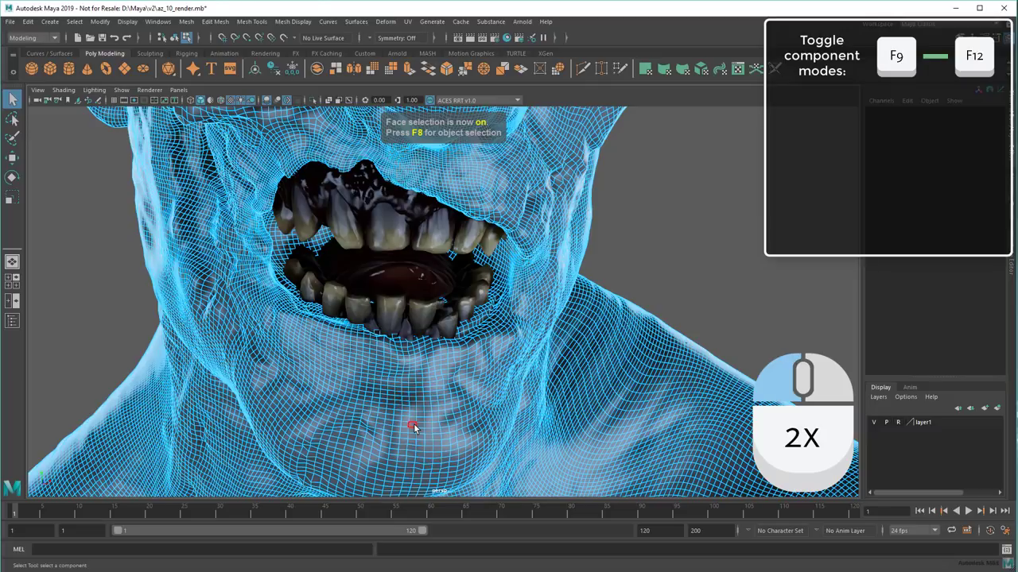
double_click(413, 427)
key("f")
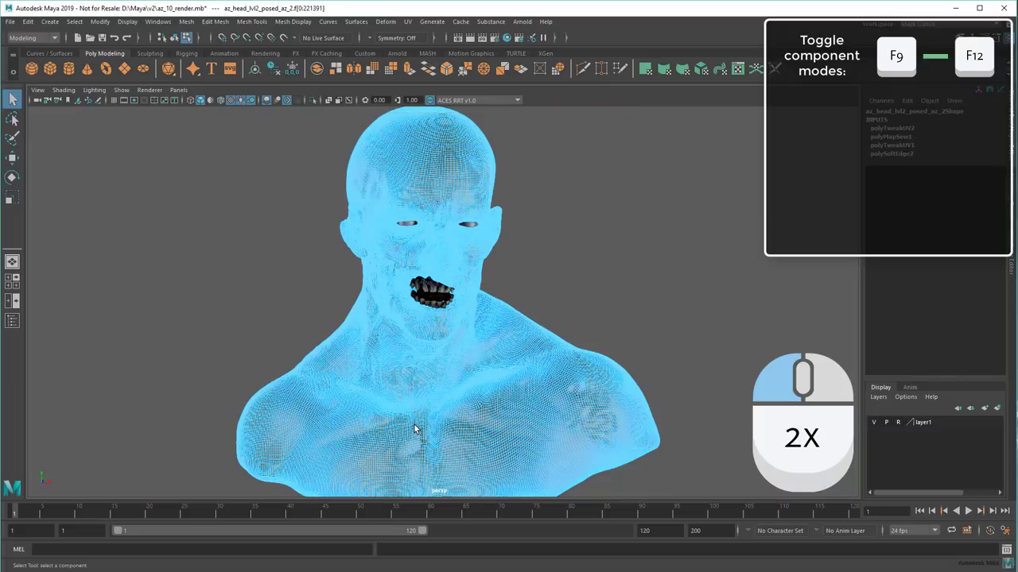
key("F9")
double_click(414, 422)
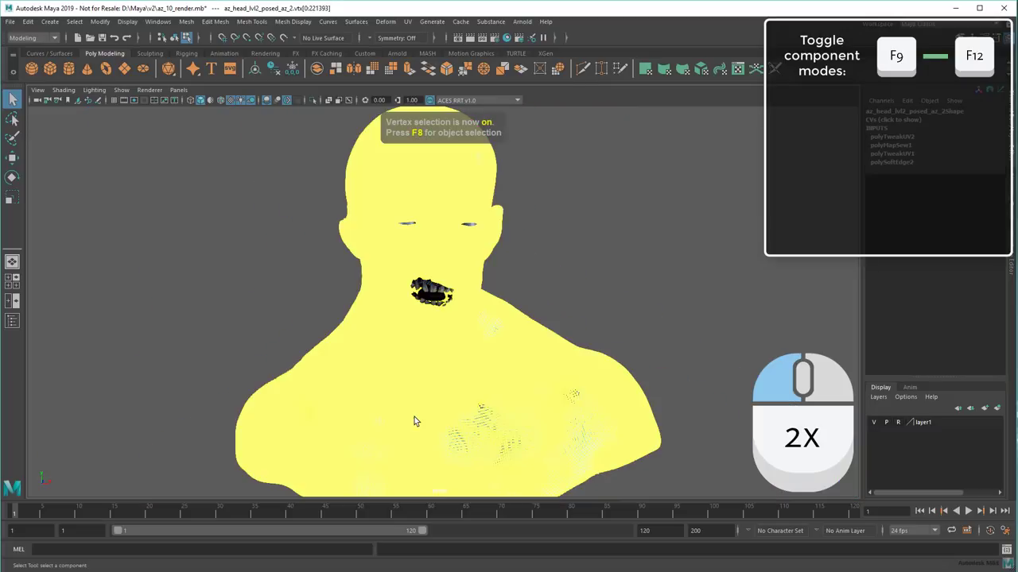
scroll(414, 421, "up", 5)
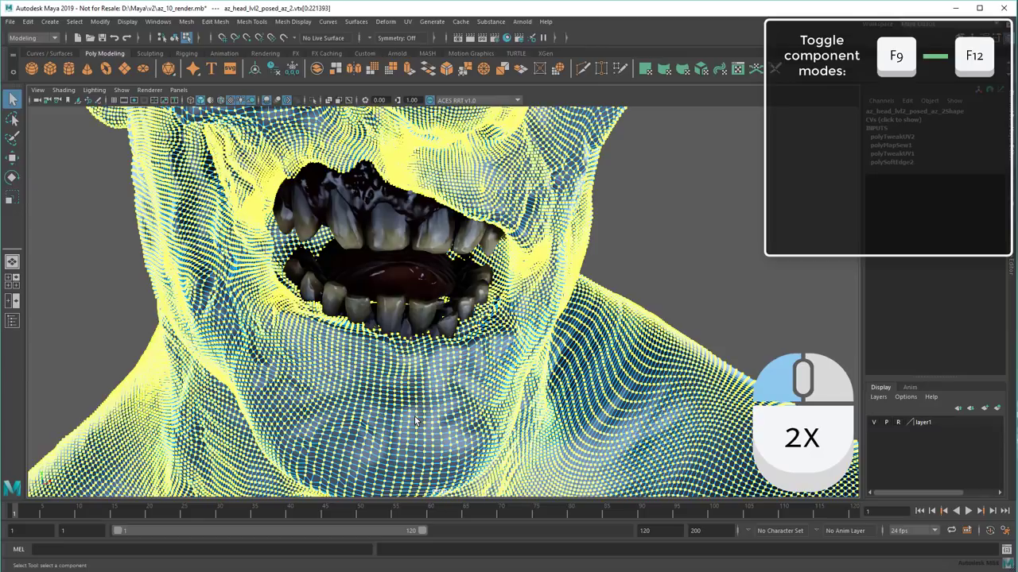
Clear the vertex selection, select the edge loop around the bust's nose in edge mode, and deselect it
key("F8")
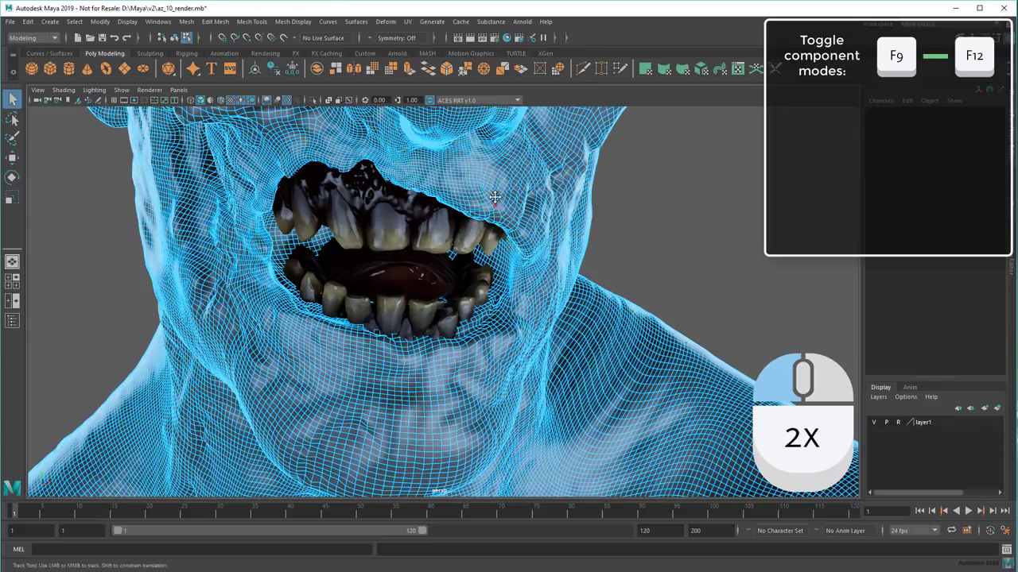
middle_click_drag(494, 196, 477, 253, "alt")
key("F10")
double_click(334, 143)
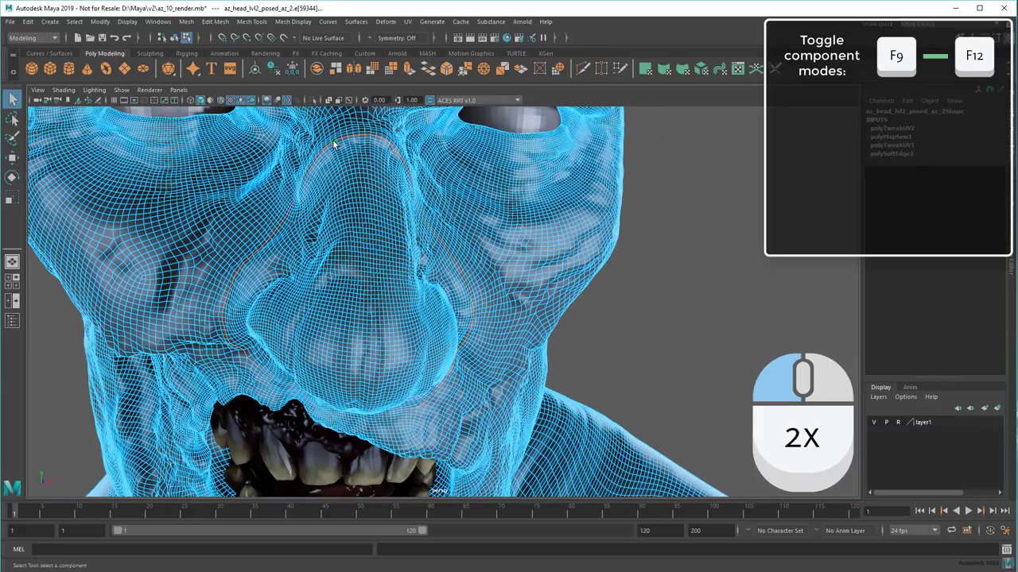
left_click(576, 317)
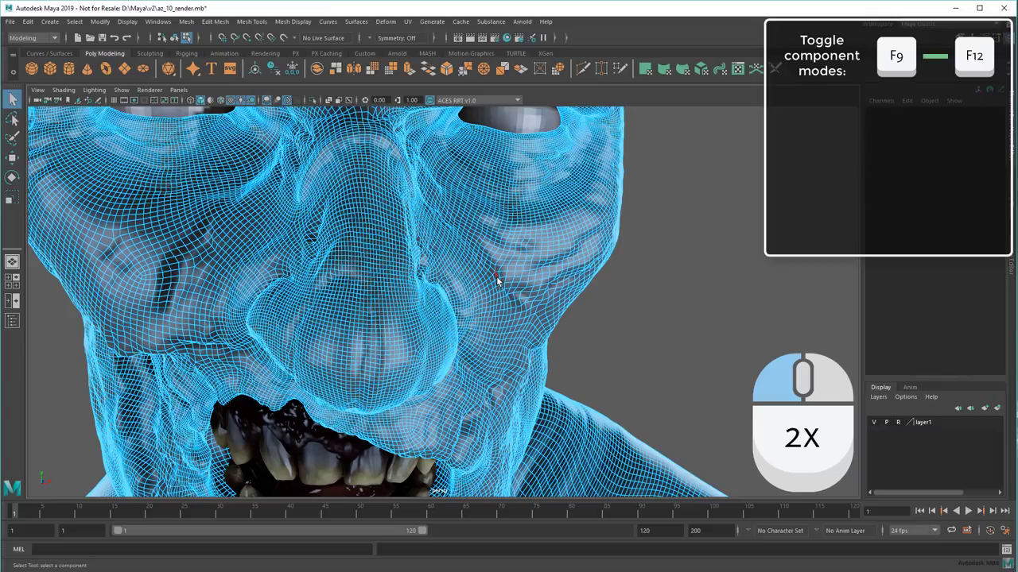
Select all connected UVs of the face shell in UV mode, return to object selection and deselect the bust
key("F12")
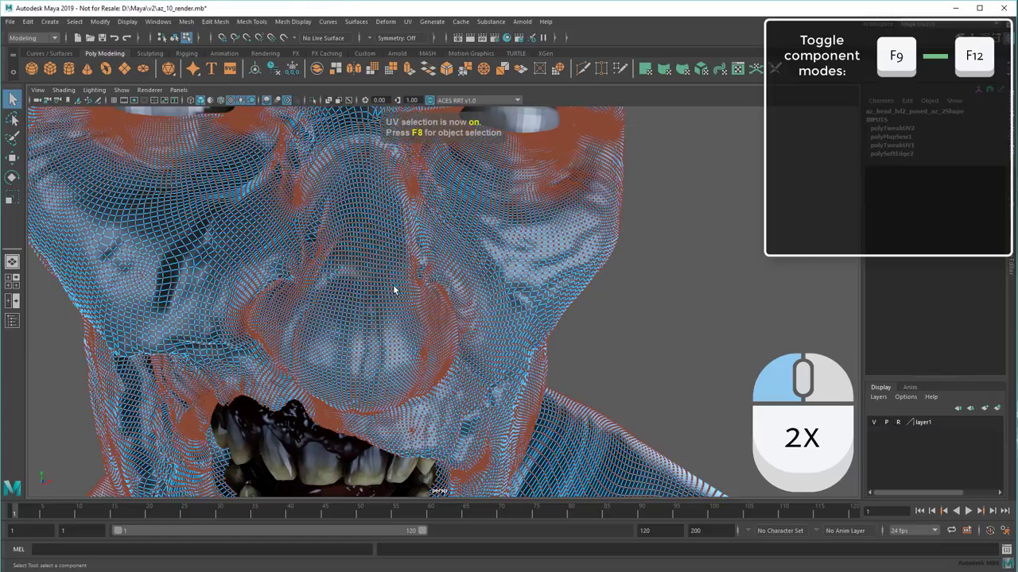
double_click(394, 290)
scroll(392, 286, "down", 5)
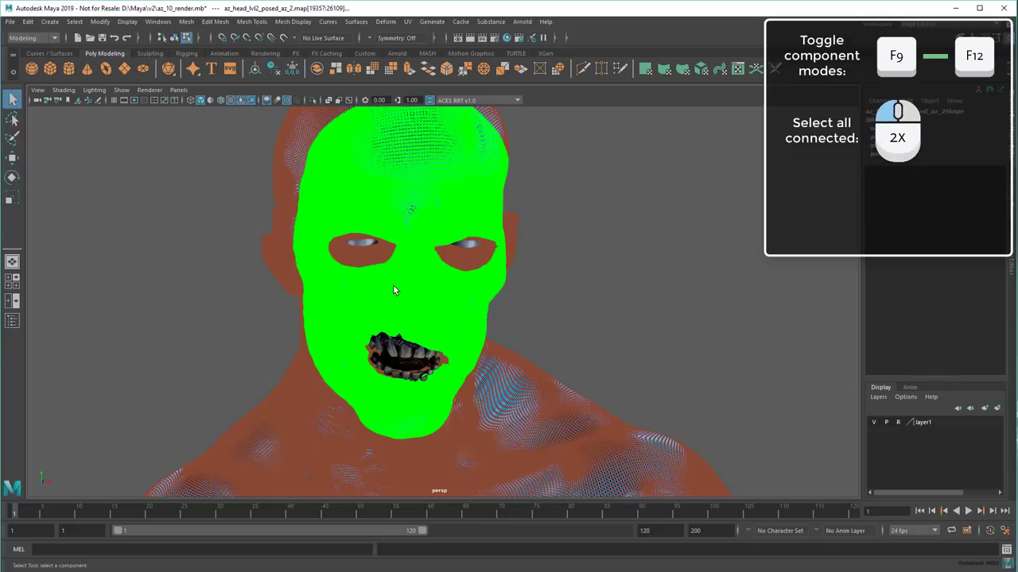
key("F8")
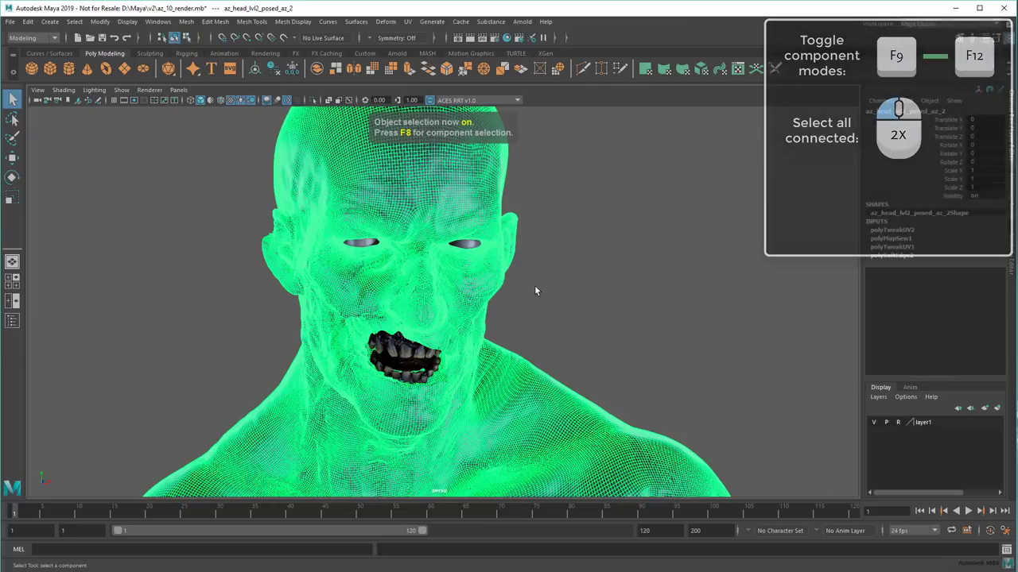
left_click(537, 286)
scroll(537, 290, "down", 3)
middle_click_drag(536, 291, 545, 266, "alt")
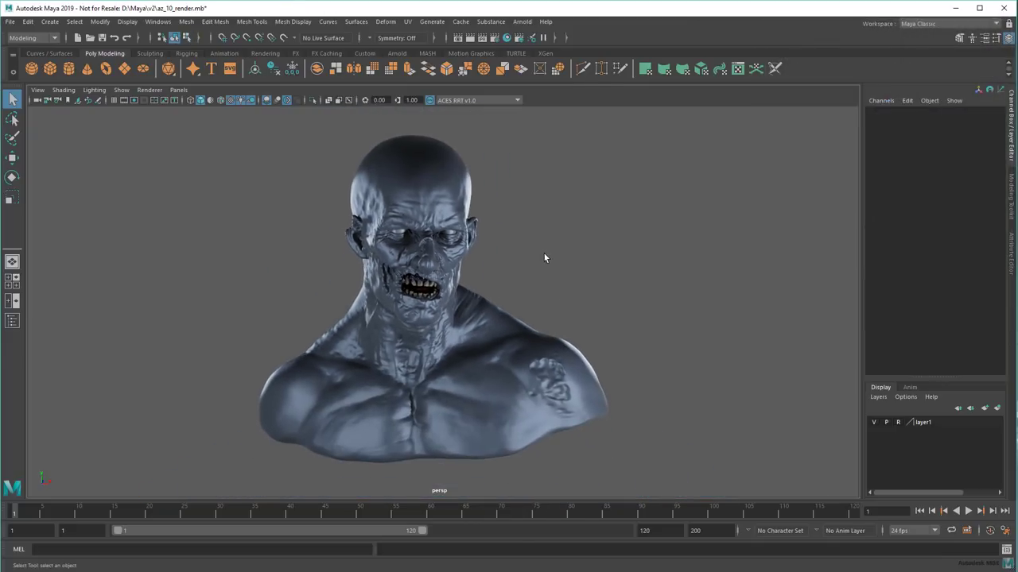
Switch to the UV Editing workspace and select the bust mesh to display its UVs
left_click(957, 29)
left_click(947, 86)
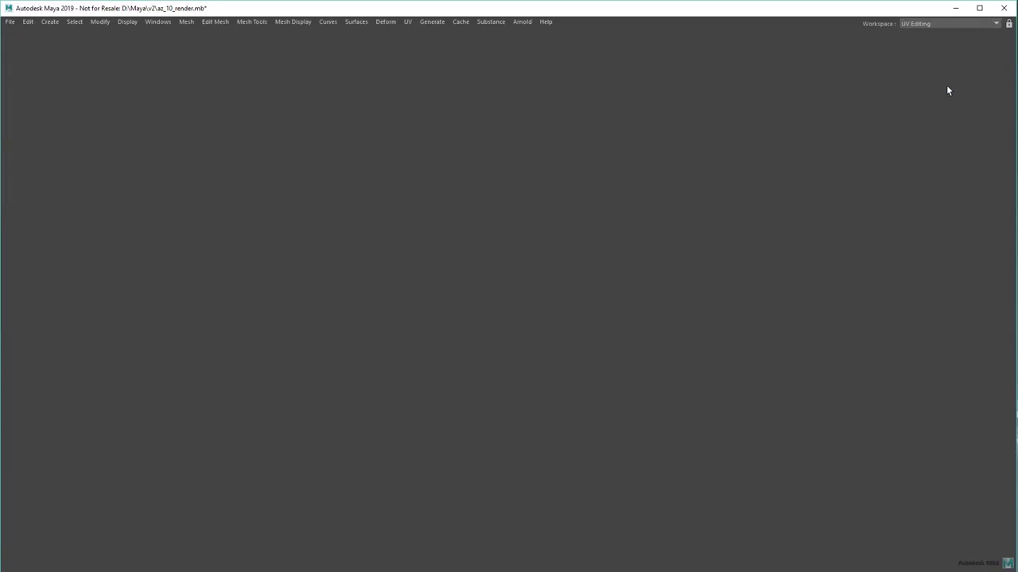
left_click(224, 350)
Select the whole misplaced UV shell by its connected faces and move it down onto the matching empty texture area
scroll(715, 370, "up", 7)
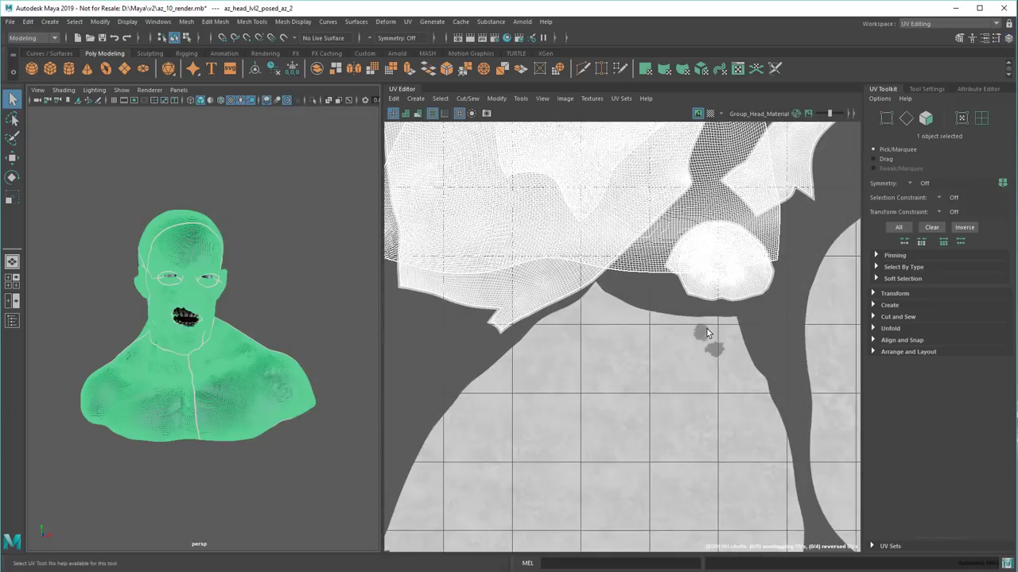
middle_click_drag(593, 321, 632, 401, "alt")
right_click_drag(632, 401, 615, 399, "alt")
middle_click_drag(654, 405, 631, 466, "alt")
key("F11")
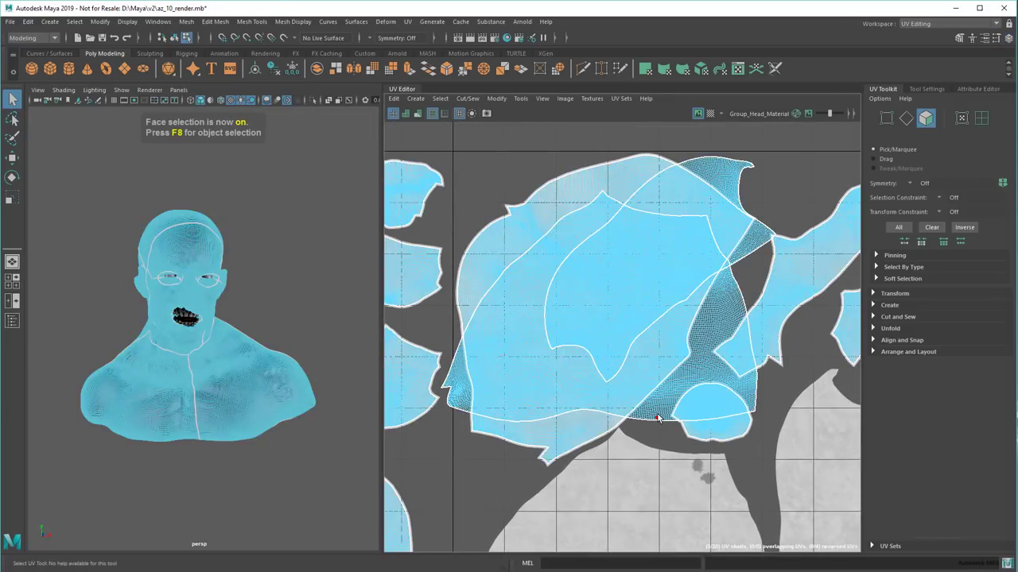
double_click(658, 416)
scroll(658, 417, "down", 1)
middle_click_drag(694, 459, 701, 355, "alt")
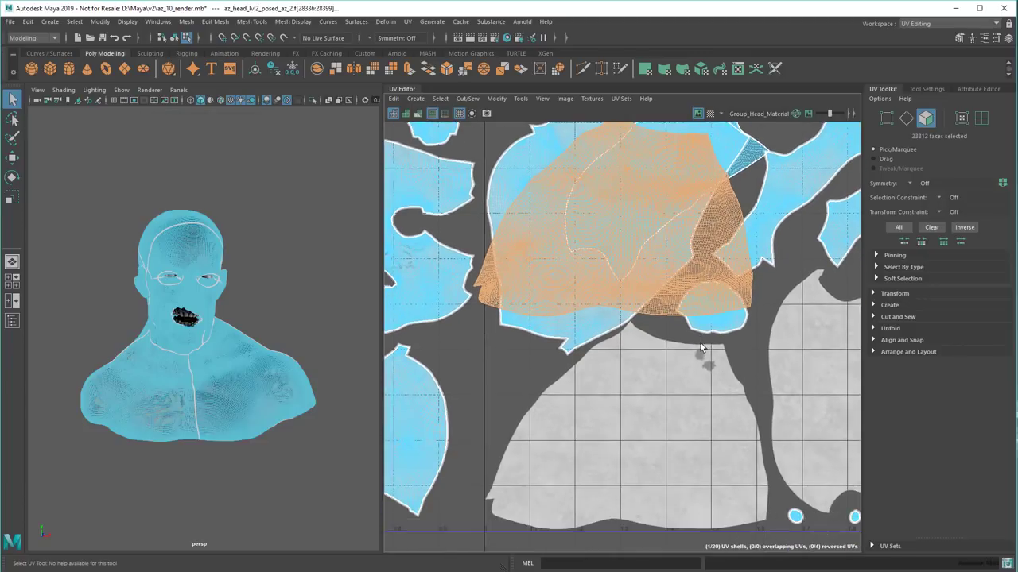
key("w")
left_click_drag(616, 215, 629, 426)
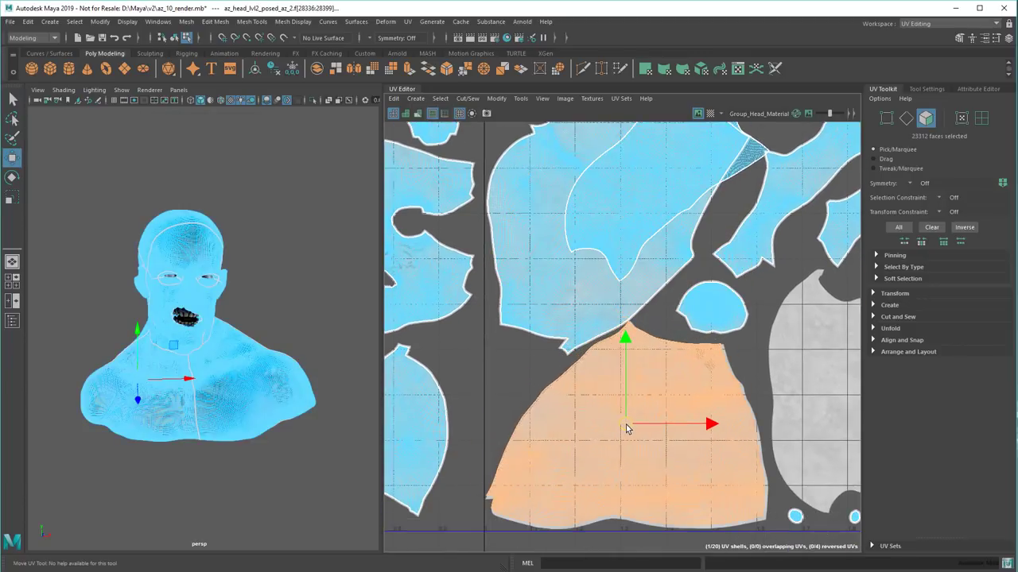
Select the overlapping UV shell by its connected faces, move it to the empty grey texture area and rotate it to match, and deselect it
double_click(742, 166)
middle_click_drag(800, 373, 659, 372, "alt")
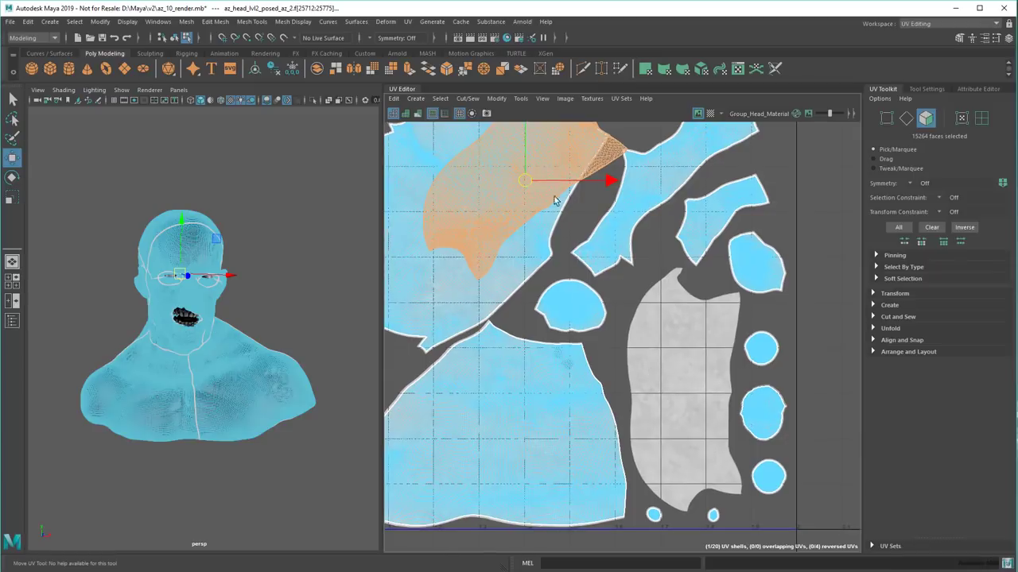
left_click_drag(526, 182, 693, 377)
key("e")
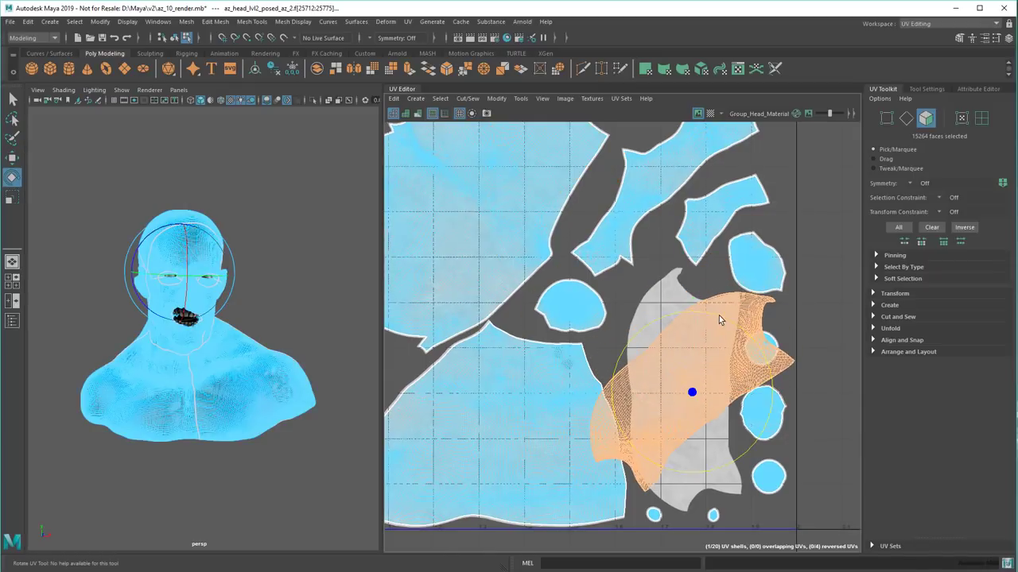
left_click_drag(718, 316, 653, 322)
key("w")
left_click(797, 382)
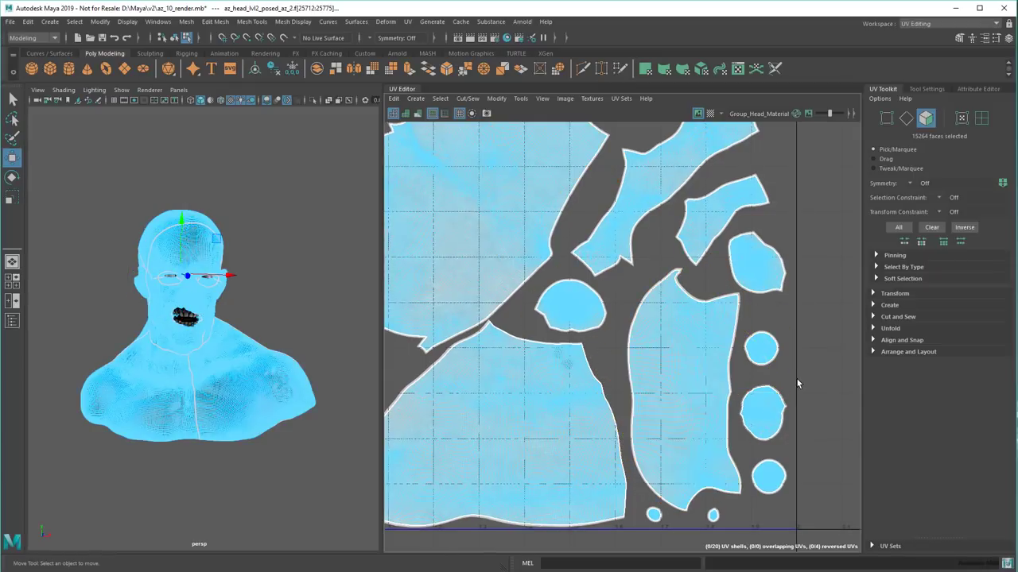
Enlarge the perspective viewport by narrowing the UV Editor
scroll(581, 331, "down", 4)
middle_click_drag(586, 334, 721, 339, "alt")
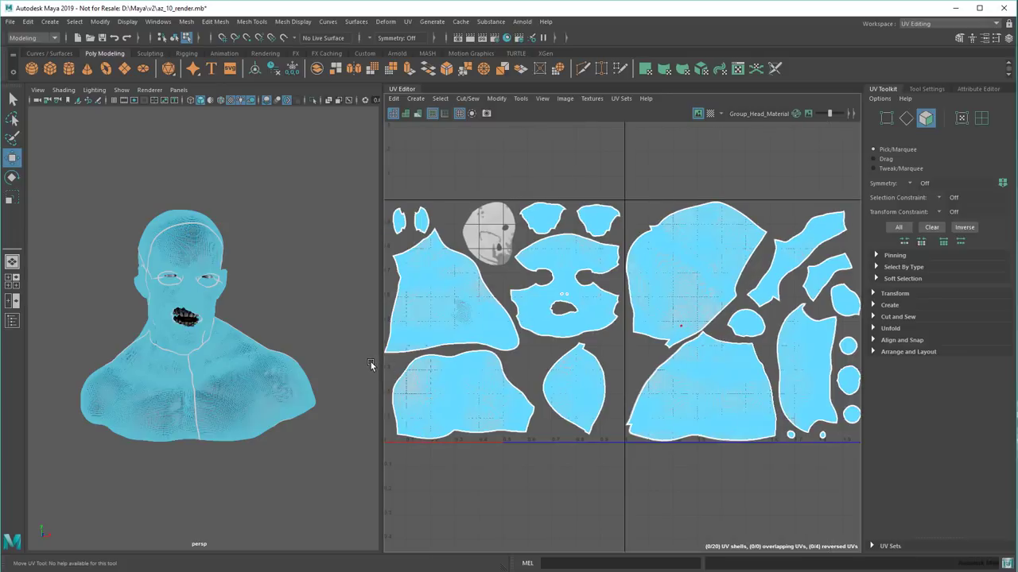
left_click_drag(380, 365, 745, 365)
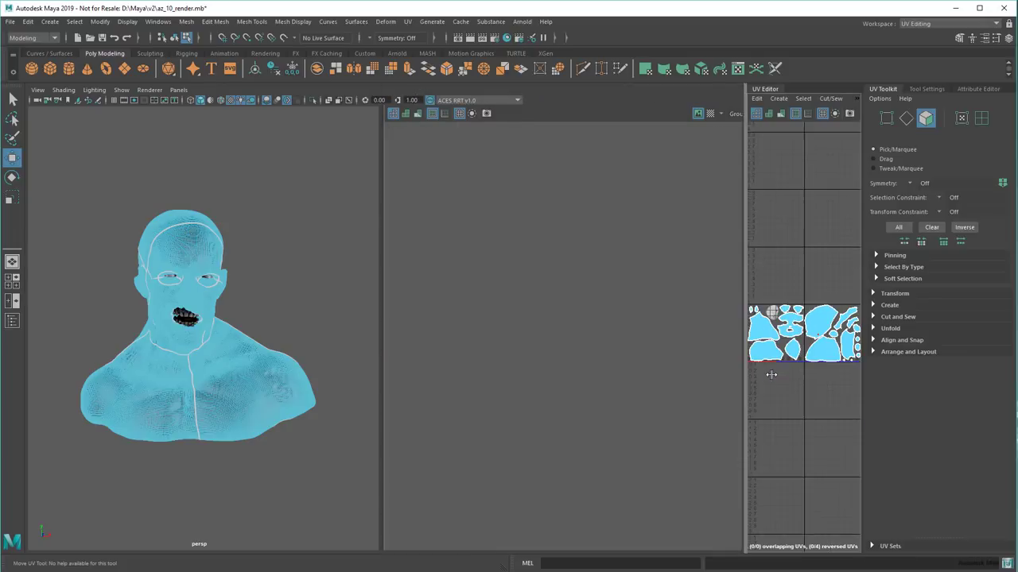
Select the full face loop running around the bust's eye along the UV seam
scroll(481, 278, "up", 8)
middle_click_drag(481, 279, 446, 338, "alt")
scroll(455, 329, "down", 2)
scroll(446, 338, "up", 5)
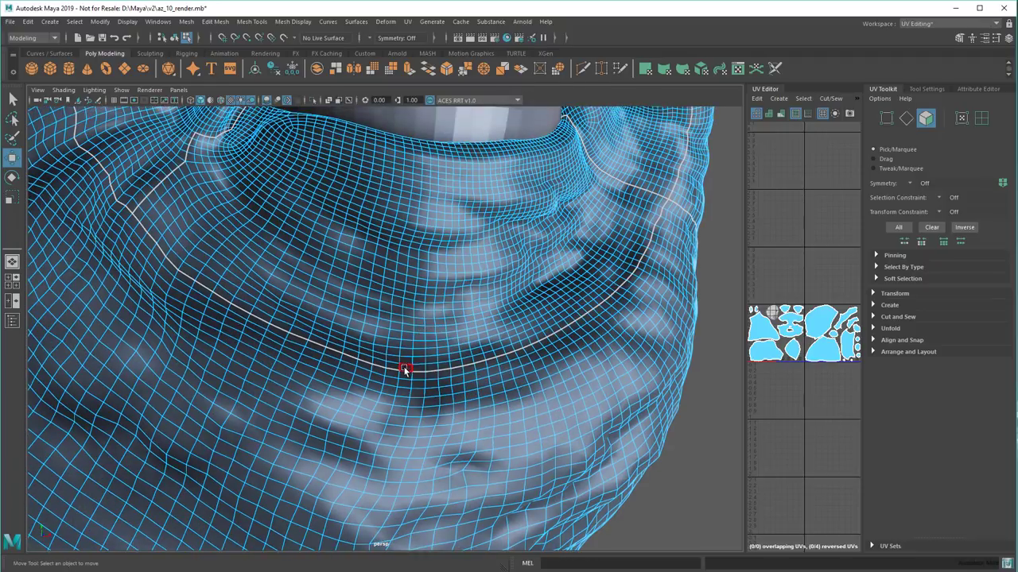
key("q")
left_click(400, 368)
double_click(403, 368, "shift")
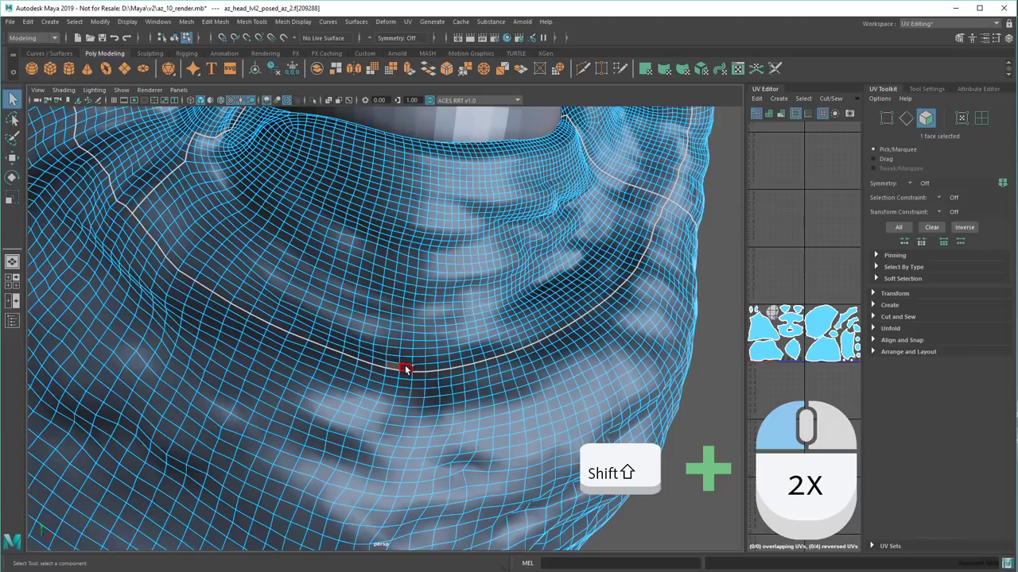
scroll(480, 368, "down", 3)
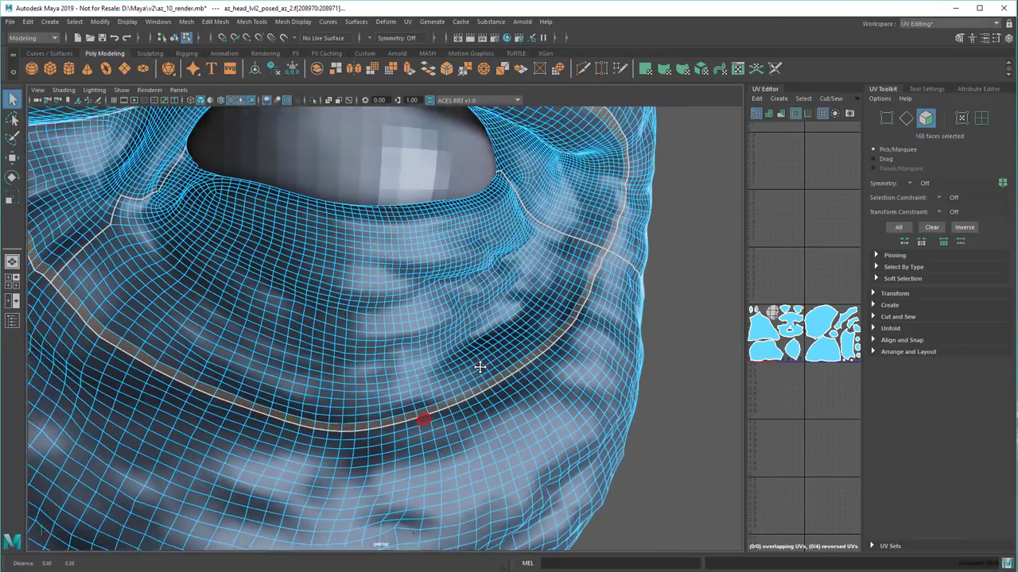
mouse_move(480, 367)
middle_mouse_down("alt")
mouse_move(462, 380)
mouse_move(492, 371)
middle_mouse_up("alt")
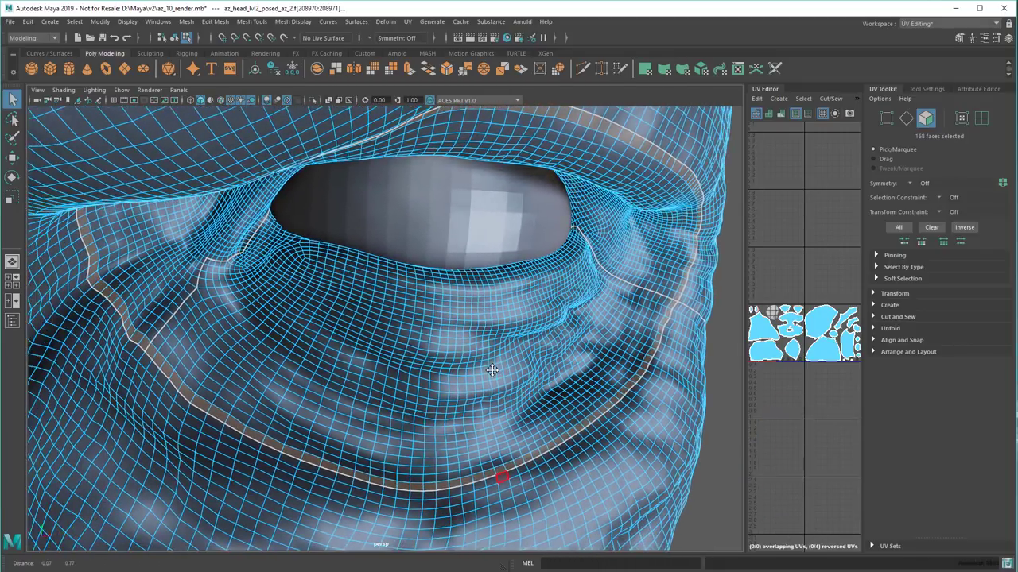
left_click_drag(493, 370, 490, 375, "alt")
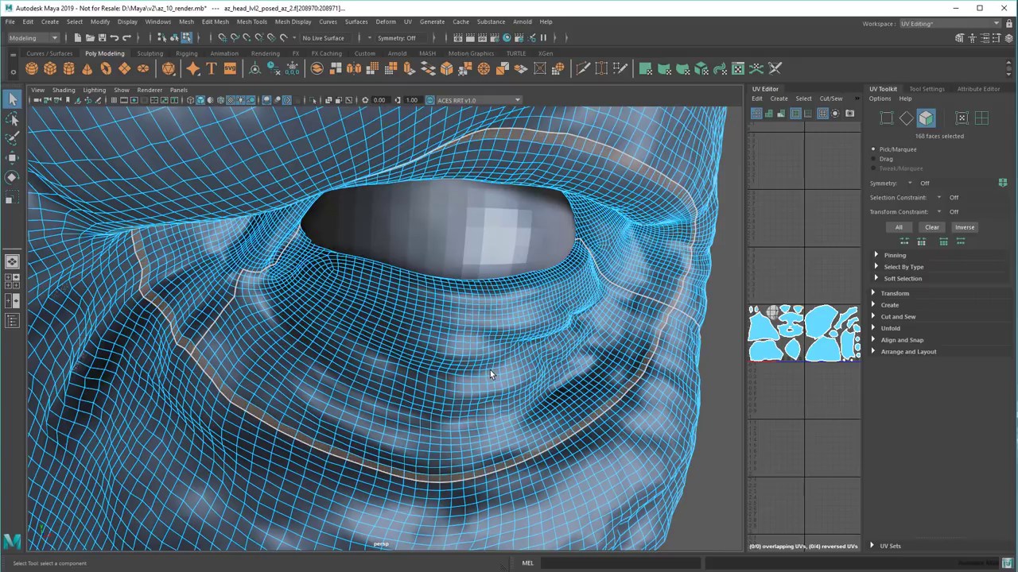
Undo the full face loop selection, select only the part of the loop beneath the eye, and clear the selection
key("ctrl+z")
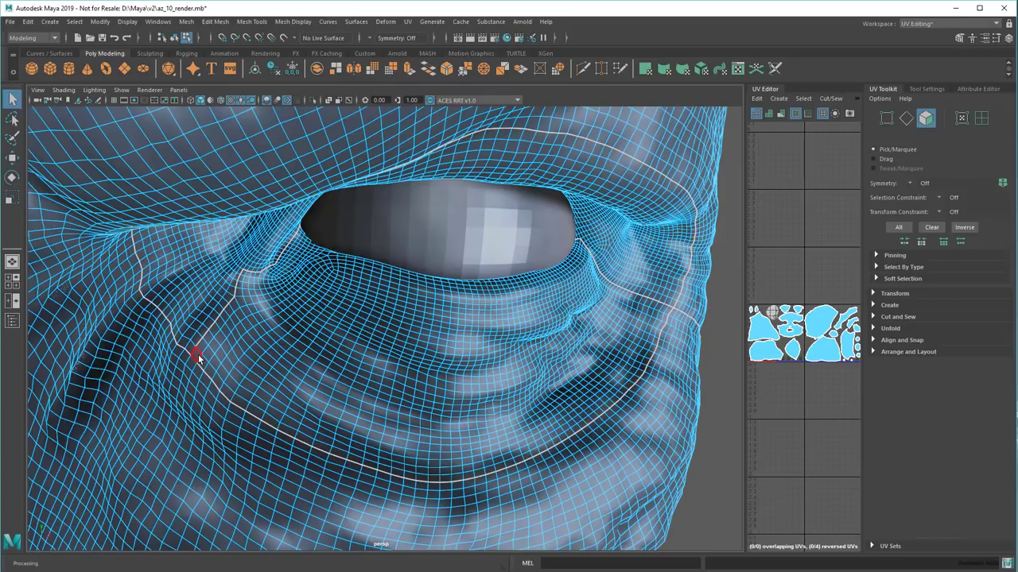
double_click(668, 312, "shift")
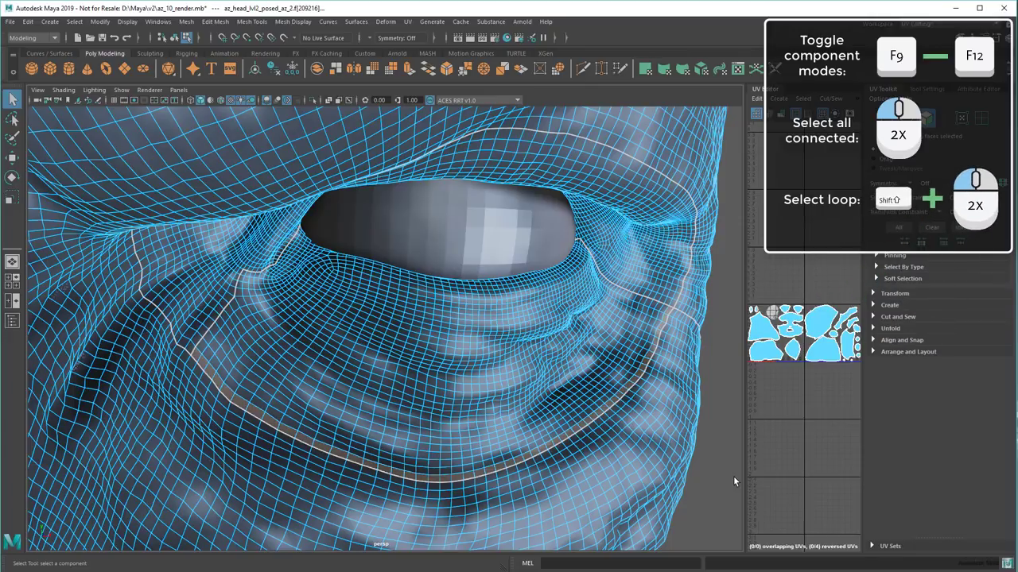
left_click(723, 477)
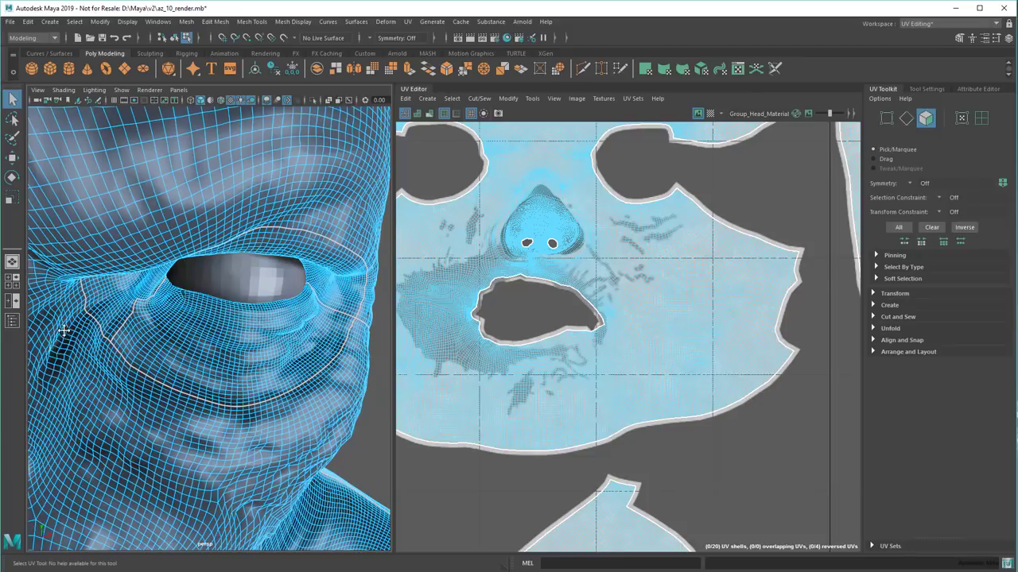
Select the edge loop around the nose in edge mode and cut the UVs along it
left_click_drag(66, 332, 118, 318, "alt")
middle_click_drag(217, 296, 57, 340, "alt")
scroll(547, 271, "up", 7)
middle_click_drag(545, 302, 581, 472, "alt")
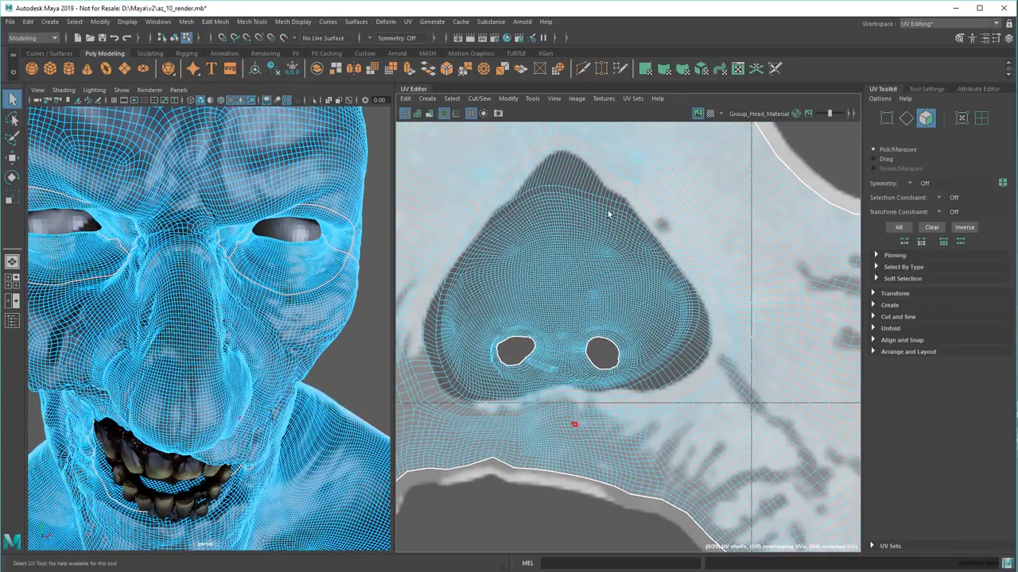
key("F10")
double_click(574, 192)
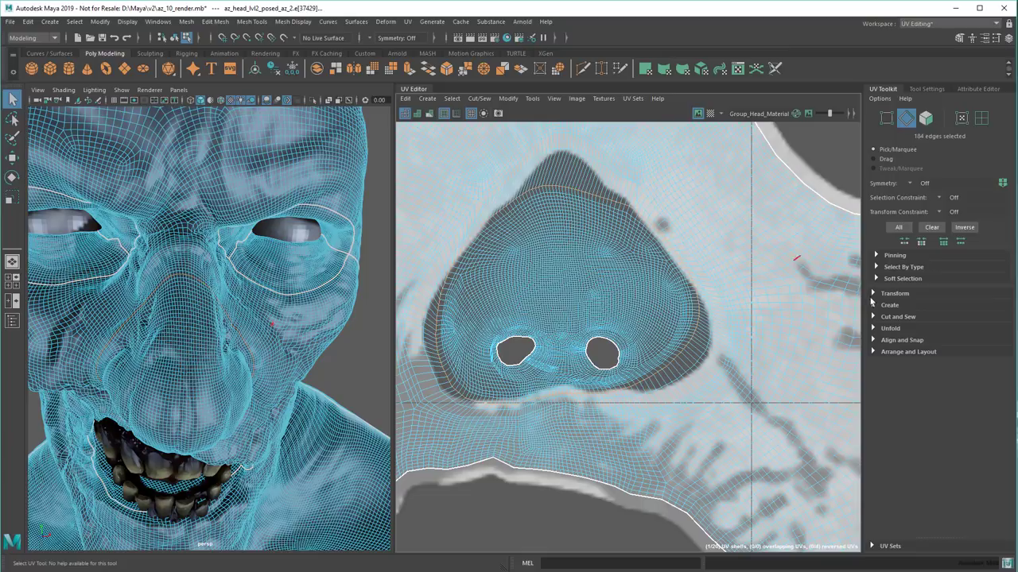
left_click(897, 317)
left_click(886, 345)
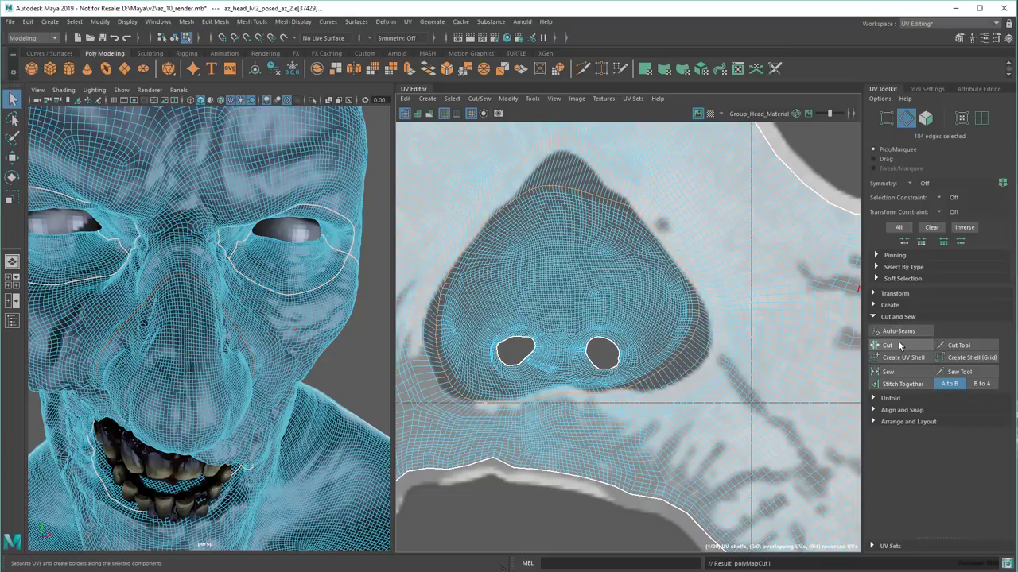
Select the cut nose shell by its connected faces and move it onto the empty nose texture area
key("F11")
double_click(543, 275)
scroll(509, 266, "down", 4)
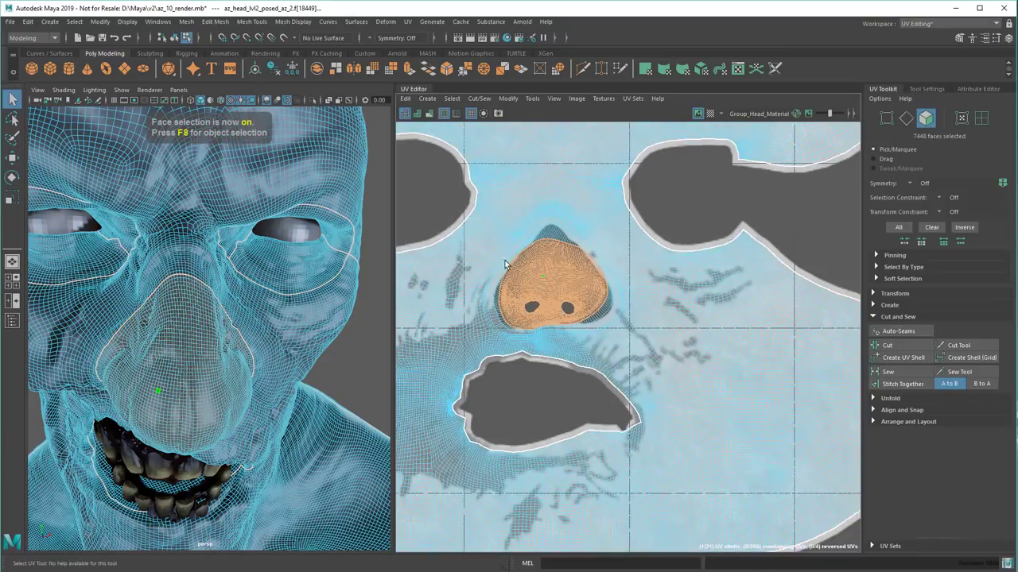
key("w")
scroll(683, 366, "down", 5)
left_click_drag(689, 380, 531, 249)
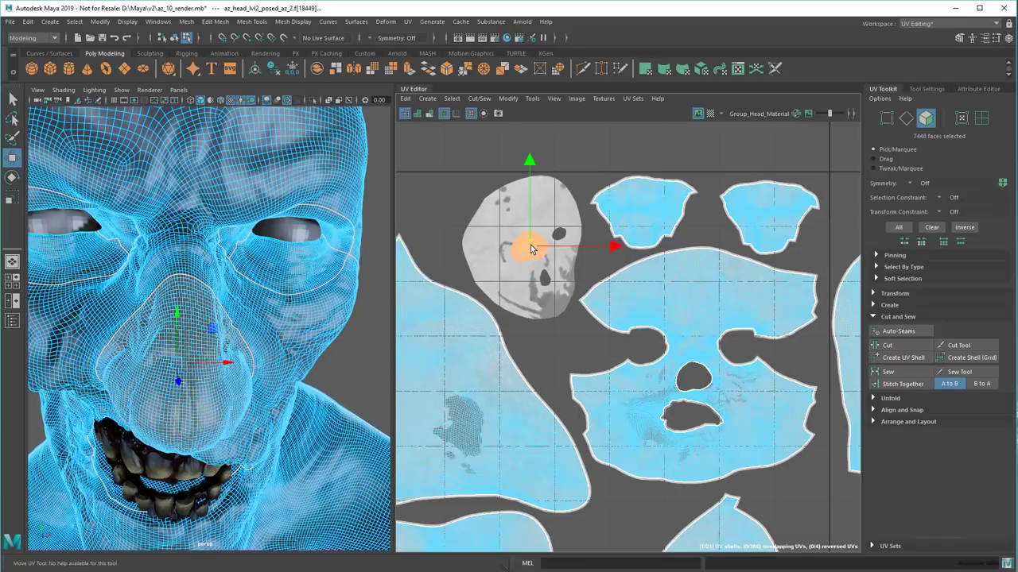
Scale the nose UV shell up to fill its texture area, fine-tune its position to match the nostrils, and deselect it
key("e")
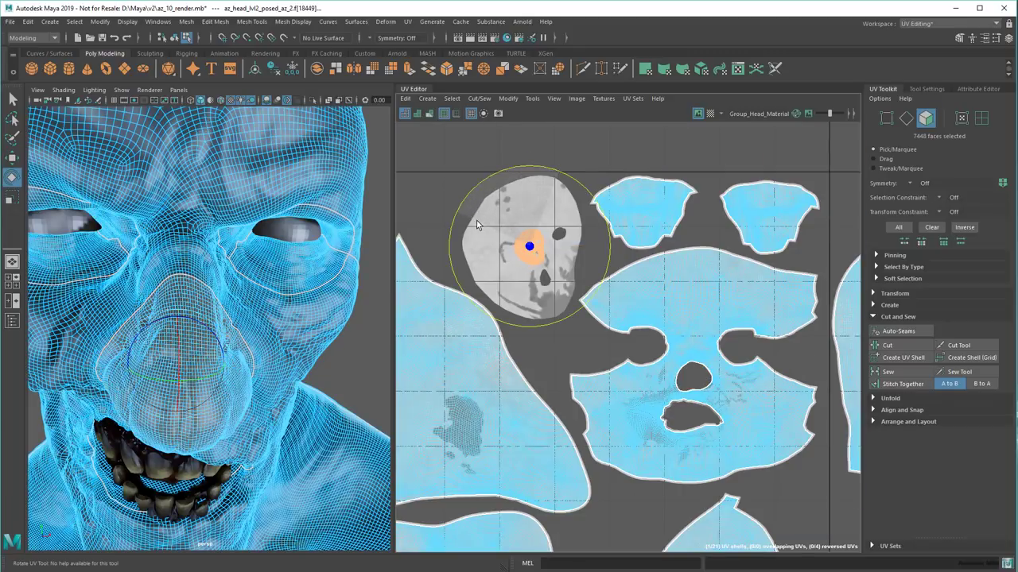
key("r")
left_click_drag(530, 245, 755, 306)
key("w")
left_click_drag(530, 244, 523, 241)
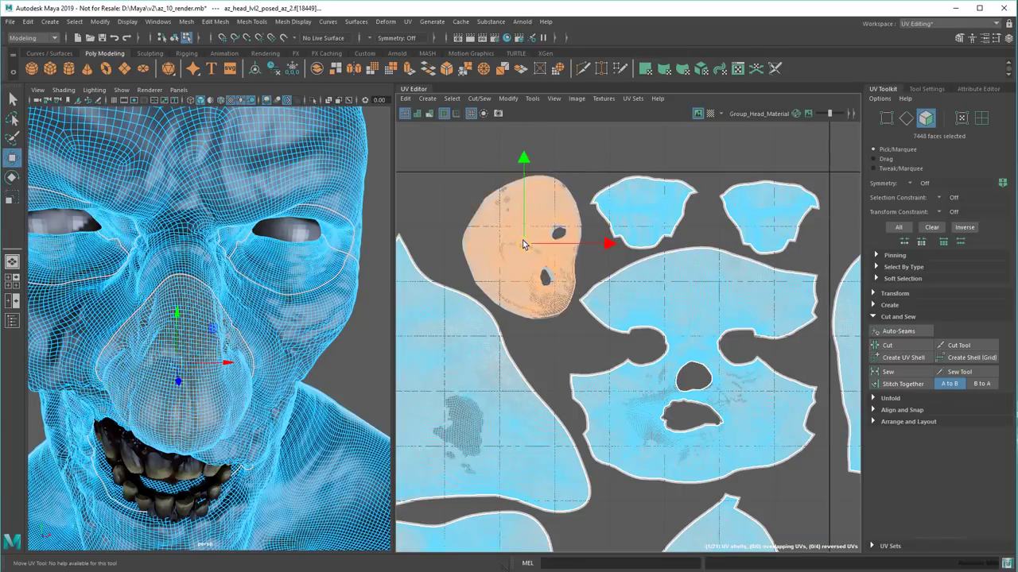
key("e")
key("w")
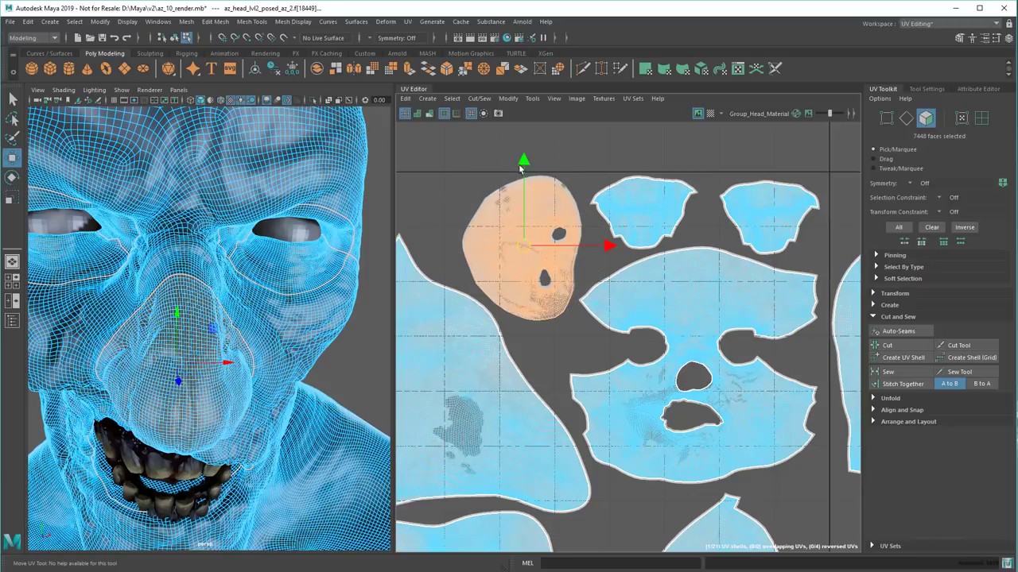
left_click_drag(523, 161, 523, 159)
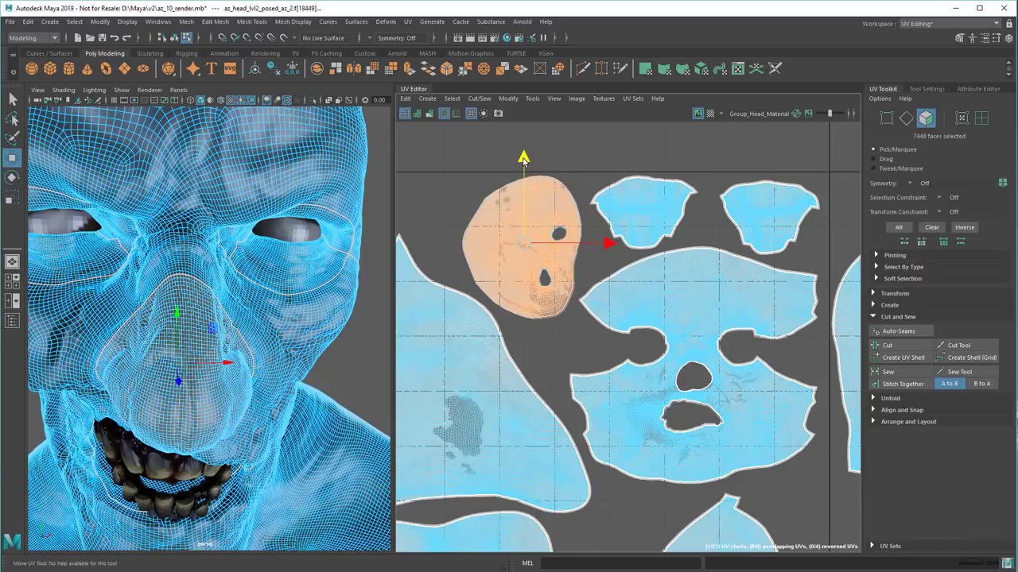
left_click(349, 347)
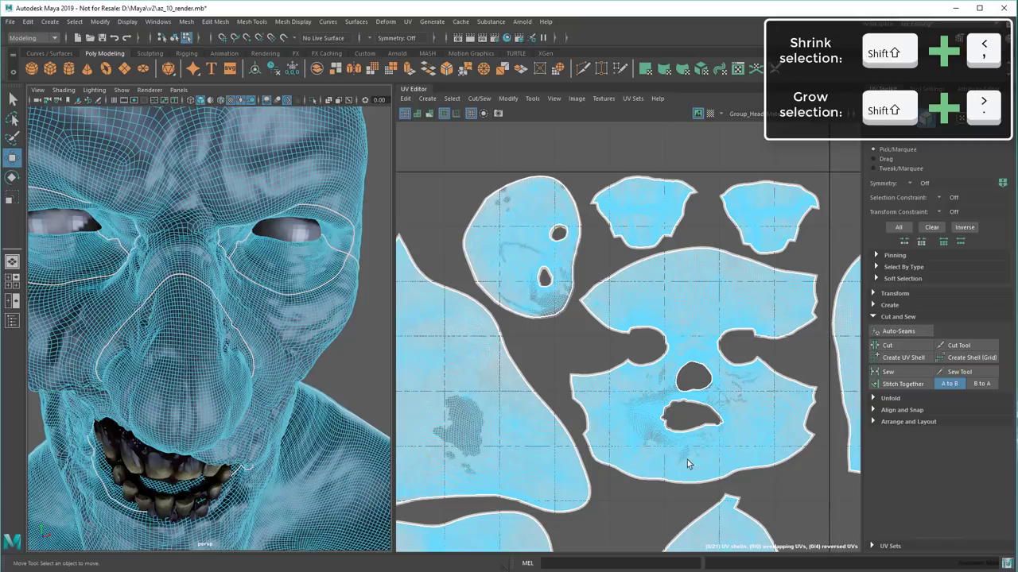
Select the border edge loop of the mouth opening in edge mode in the UV Editor
scroll(662, 457, "up", 8)
middle_click_drag(696, 332, 531, 390, "alt")
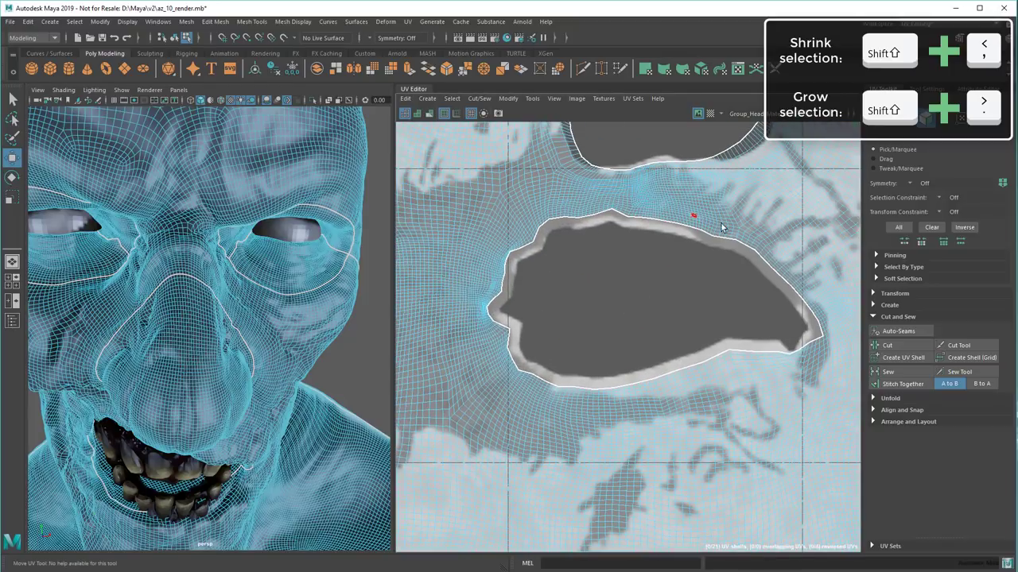
key("F10")
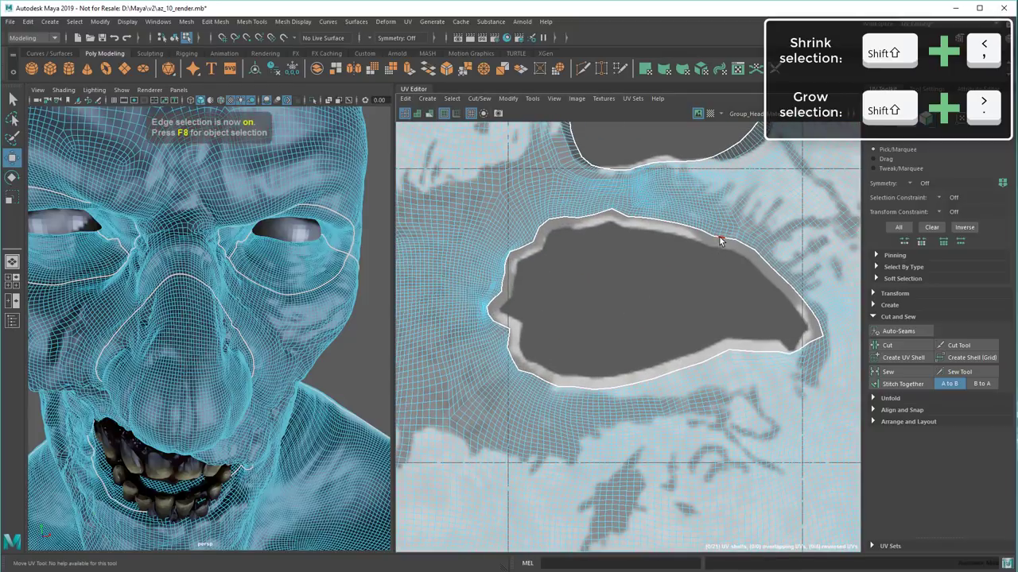
key("w")
double_click(720, 238)
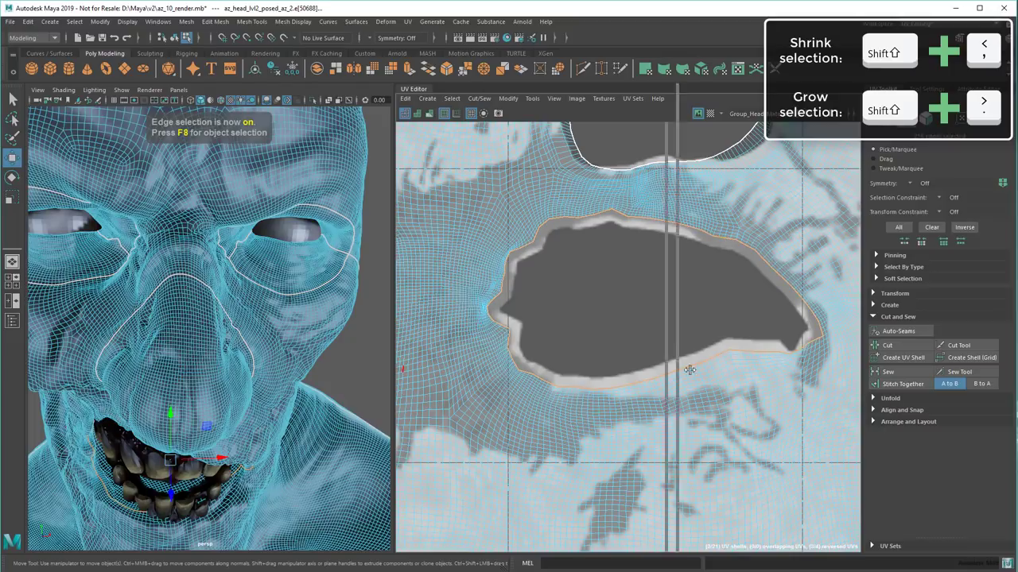
Enlarge the perspective viewport and grow the mouth border edge selection outward
left_click_drag(690, 370, 744, 373)
left_click_drag(488, 413, 434, 393, "alt")
scroll(434, 393, "down", 4)
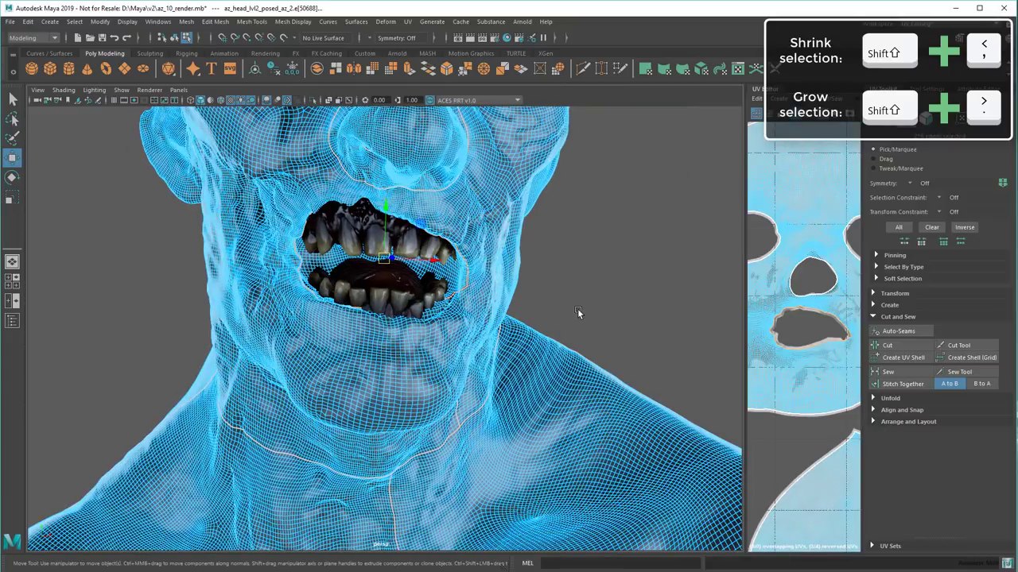
key("q")
scroll(578, 307, "up", 5)
left_click_drag(577, 293, 574, 301, "alt")
scroll(566, 300, "down", 2)
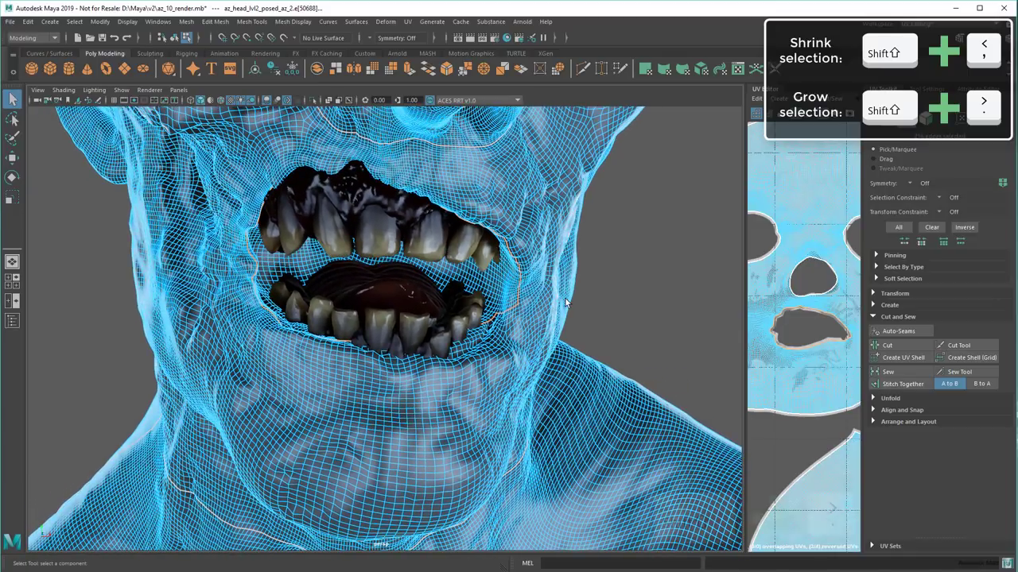
key("shift+period")
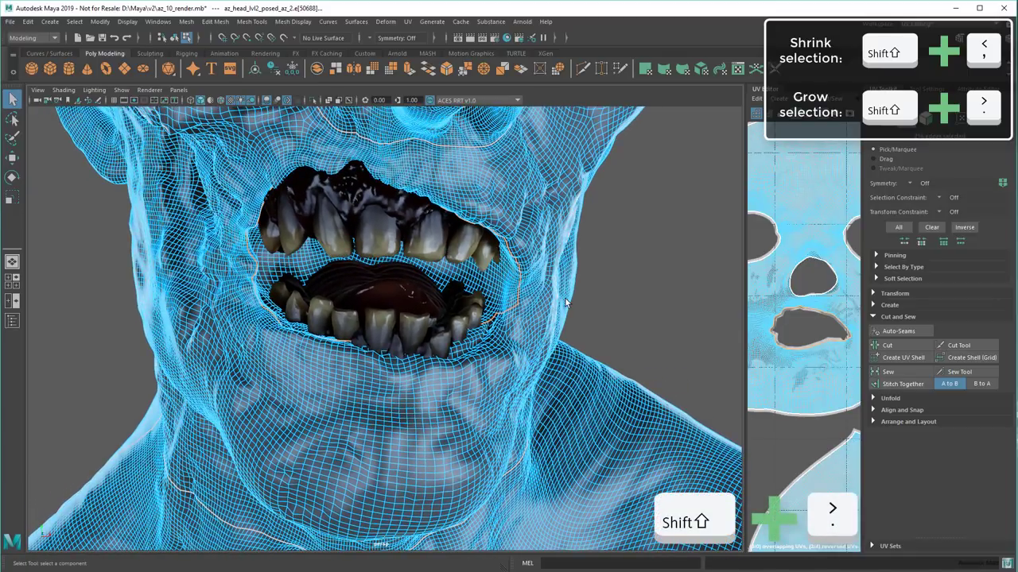
key("shift+period")
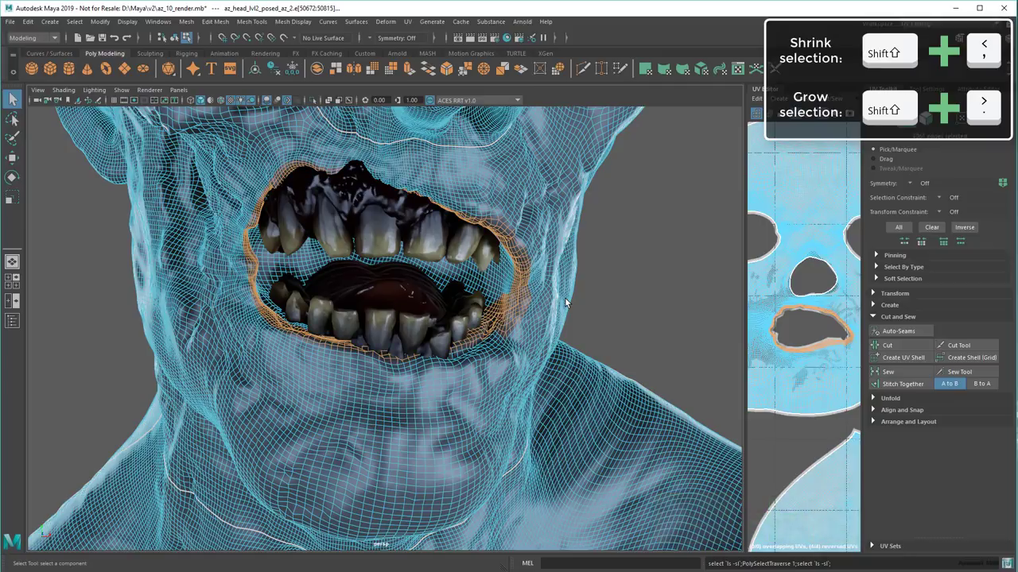
Scale the grown edge selection around the mouth slightly outward and deselect it
key("b")
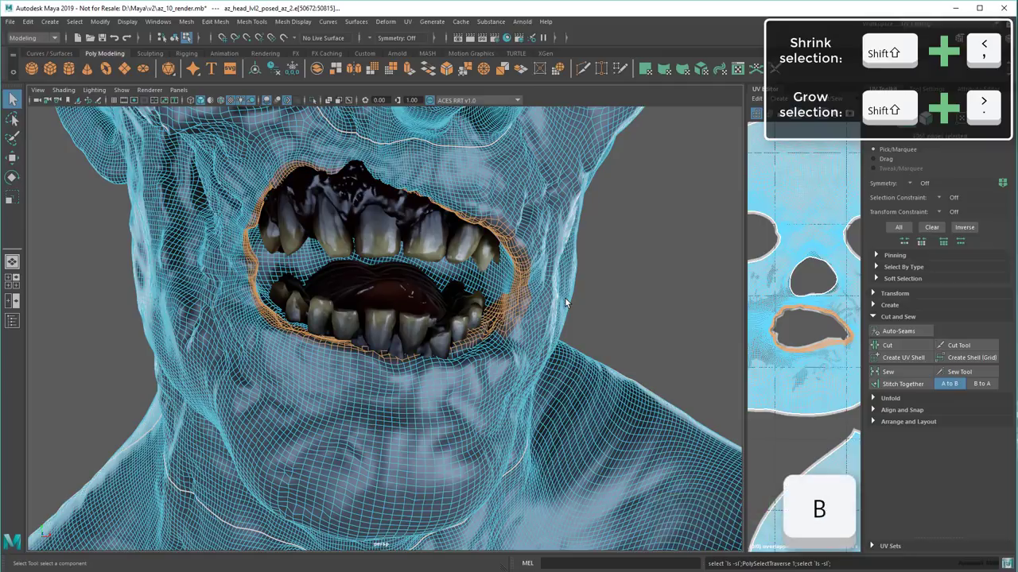
key("r")
mouse_move(399, 273)
left_mouse_down()
mouse_move(412, 279)
mouse_move(403, 276)
left_mouse_up()
left_click(607, 306)
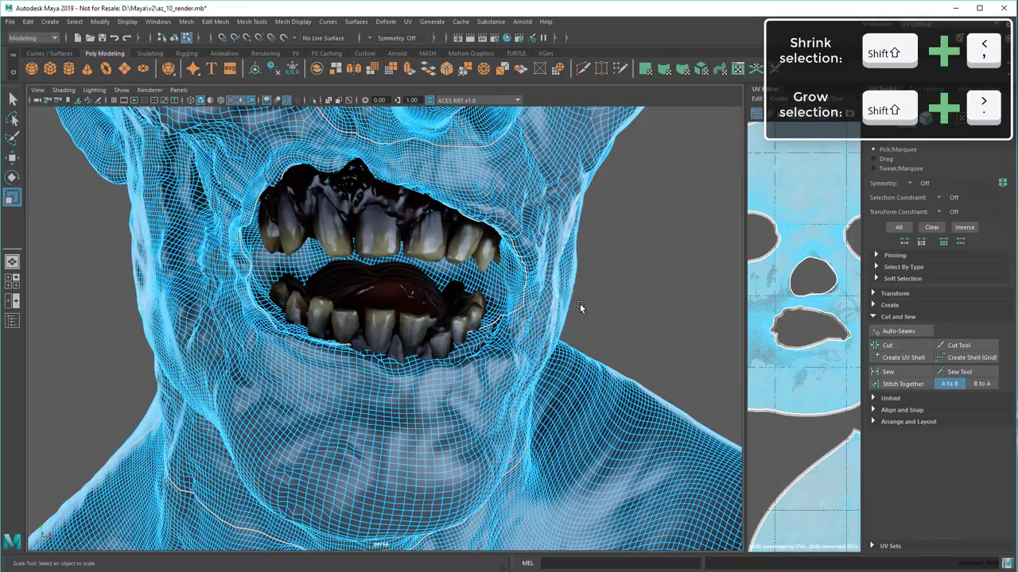
Switch to vertex mode and select vertices inside both nostrils, seen from below the head
middle_click_drag(580, 307, 591, 299, "alt")
right_click_drag(590, 299, 531, 327, "alt")
left_click_drag(531, 328, 495, 338, "alt")
scroll(493, 337, "up", 7)
left_click(400, 320)
left_click_drag(400, 325, 393, 284, "alt")
key("F9")
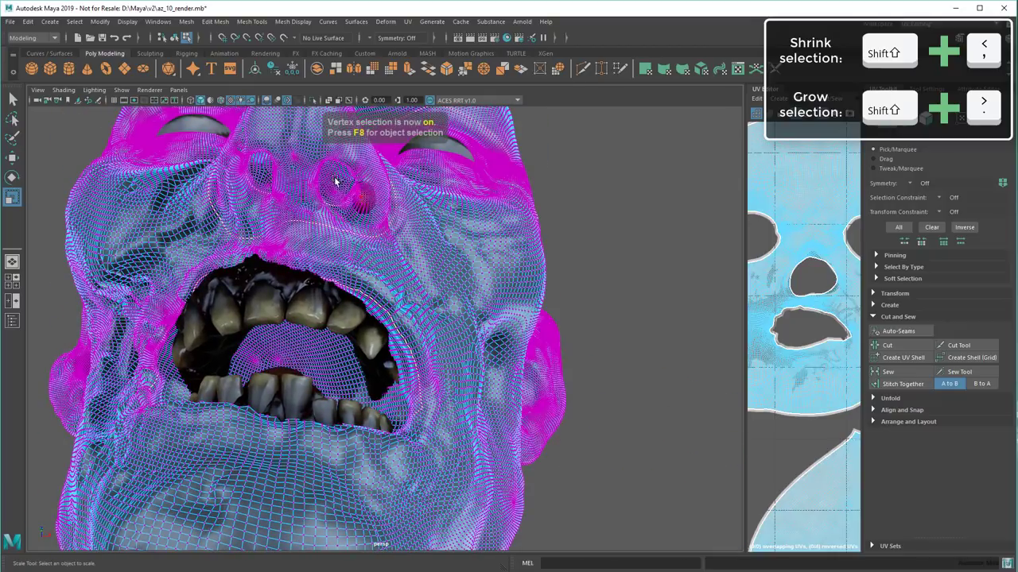
left_click(336, 176)
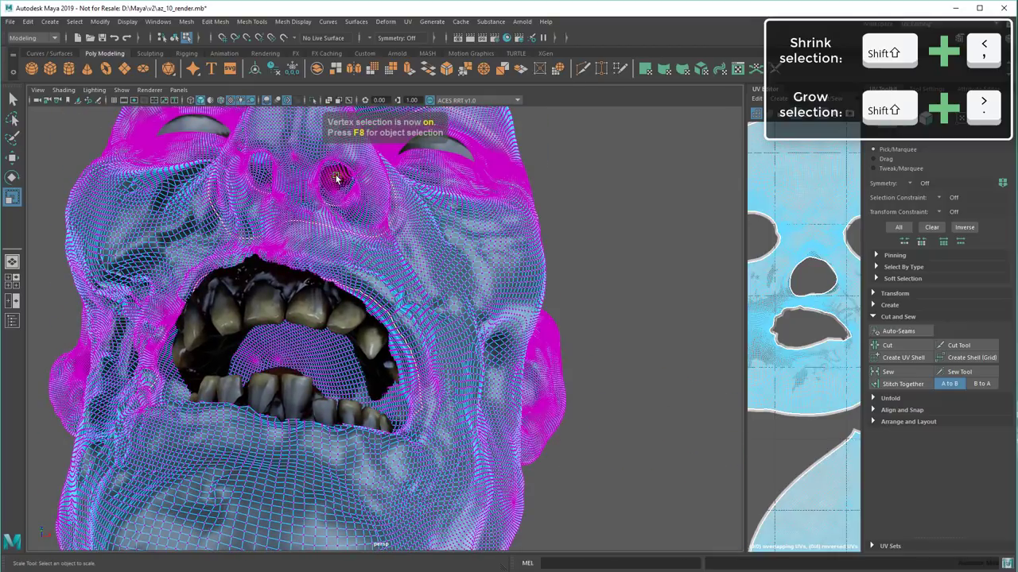
left_click(263, 170, "shift")
Grow the vertex selection inside both nostrils outward several times
key("q")
key("shift+period")
key("shift+period")
key("shift+period")
key("shift+period")
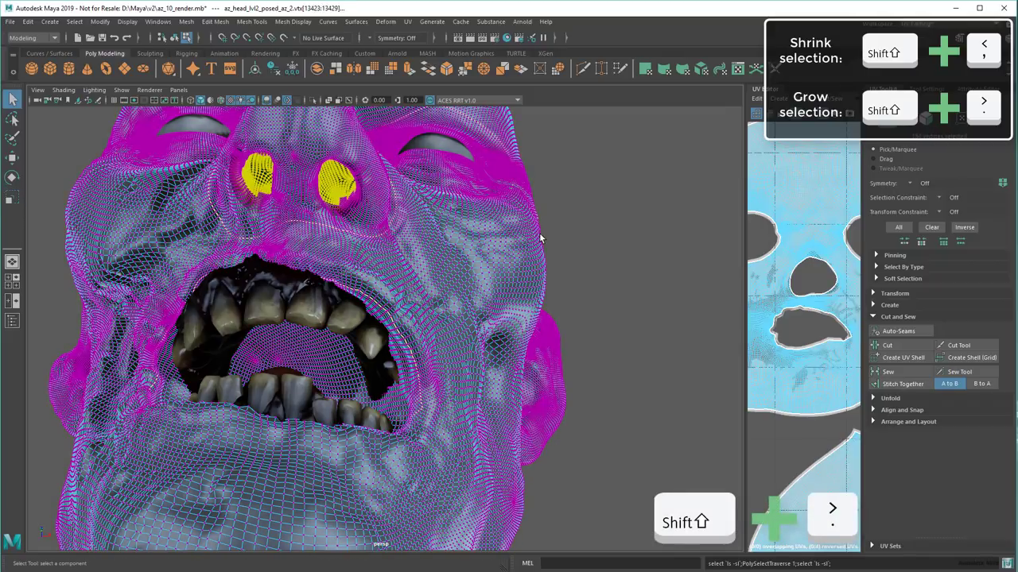
Keep growing the vertex selection inside both nostrils until it reaches the nostril rims
key("shift+period")
key("shift+period")
key("shift+period")
key("shift+period")
key("shift+period")
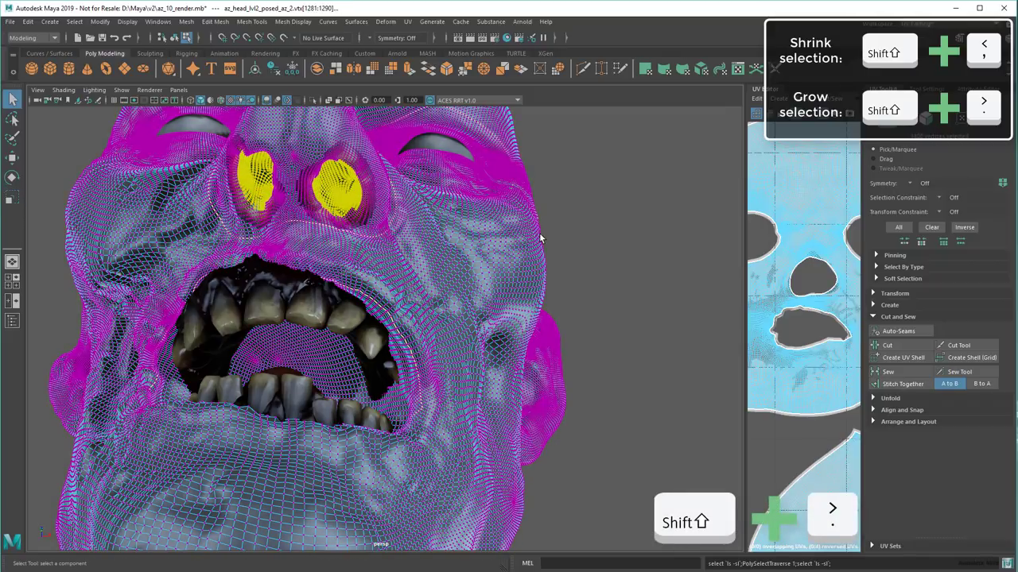
key("shift+period")
key("shift+period")
Deselect the excess vertices spilling past the lower edge of one nostril
left_click_drag(539, 238, 579, 274, "alt")
scroll(576, 244, "down", 5)
middle_click_drag(541, 425, 513, 298, "alt")
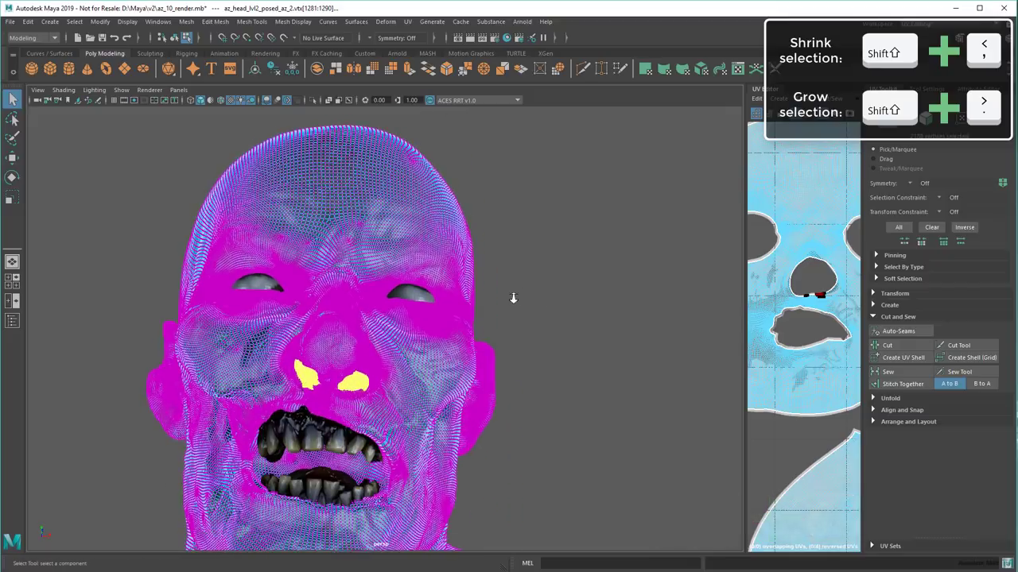
right_click_drag(514, 298, 609, 307, "alt")
left_click_drag(609, 307, 474, 352, "alt")
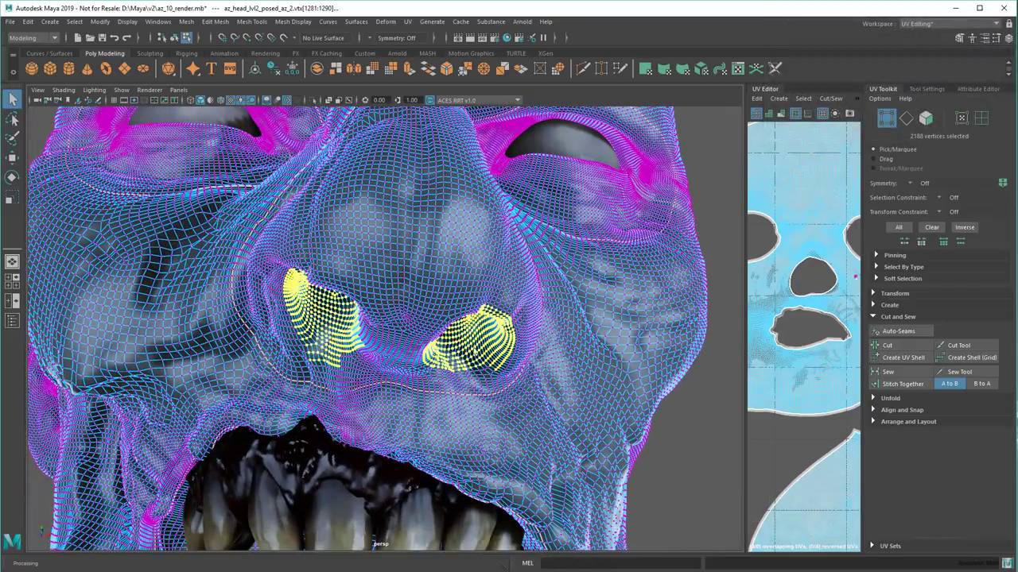
left_click(297, 357, "ctrl")
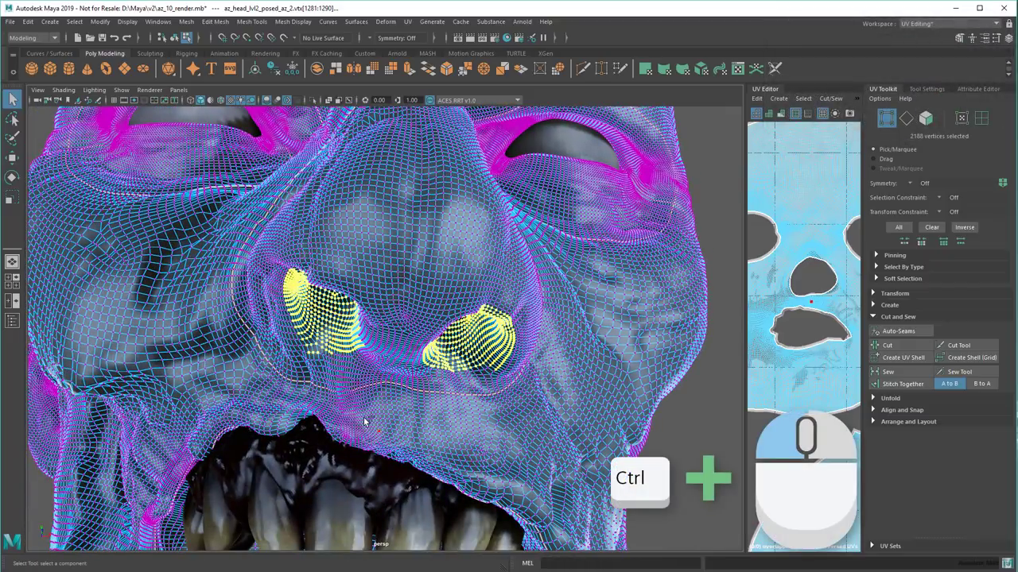
left_click_drag(302, 350, 298, 348, "ctrl")
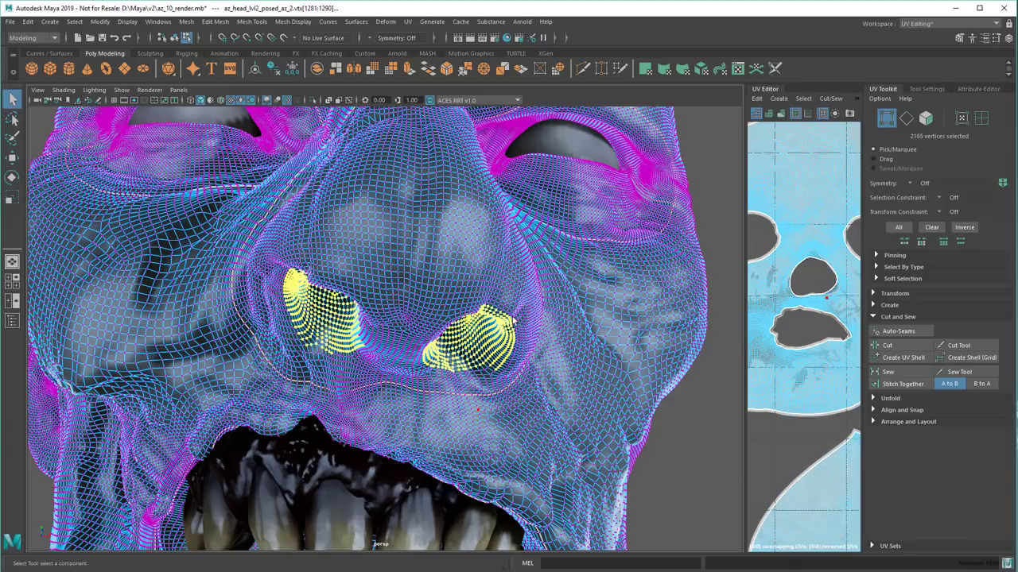
Paint-deselect the excess vertices around the upper and outer rim of the other nostril
left_click_drag(529, 356, 421, 286, "alt")
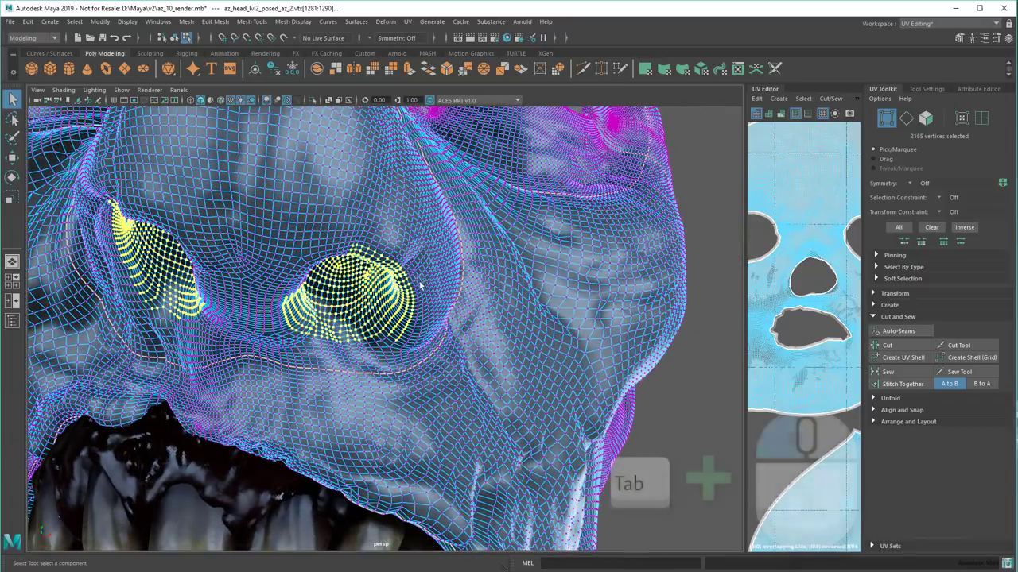
key("Tab")
left_click_drag(348, 244, 362, 247)
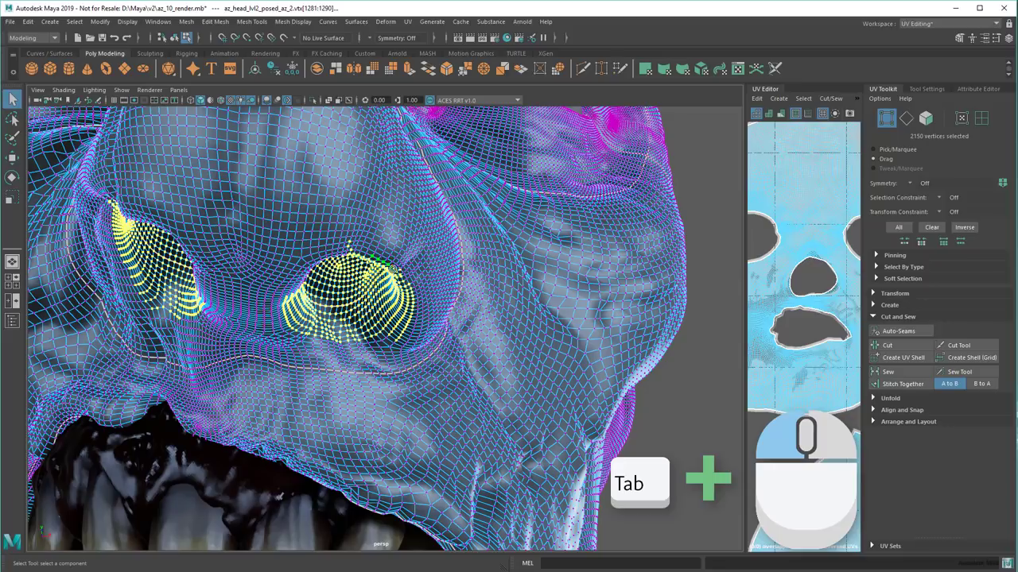
right_click_drag(431, 289, 509, 288, "alt")
middle_click_drag(318, 131, 309, 259, "alt")
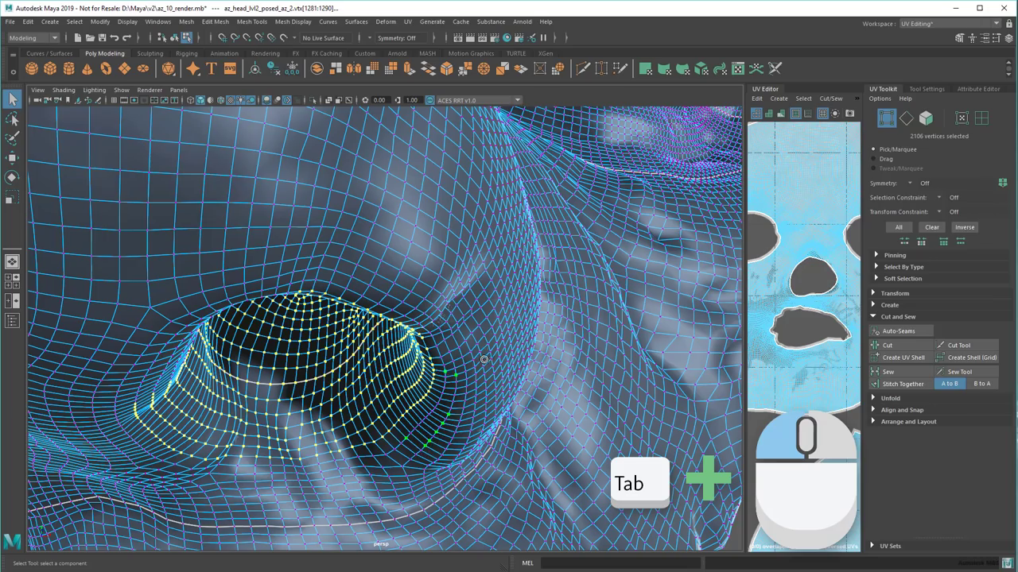
left_click_drag(484, 359, 497, 362, "ctrl")
scroll(511, 369, "down", 10)
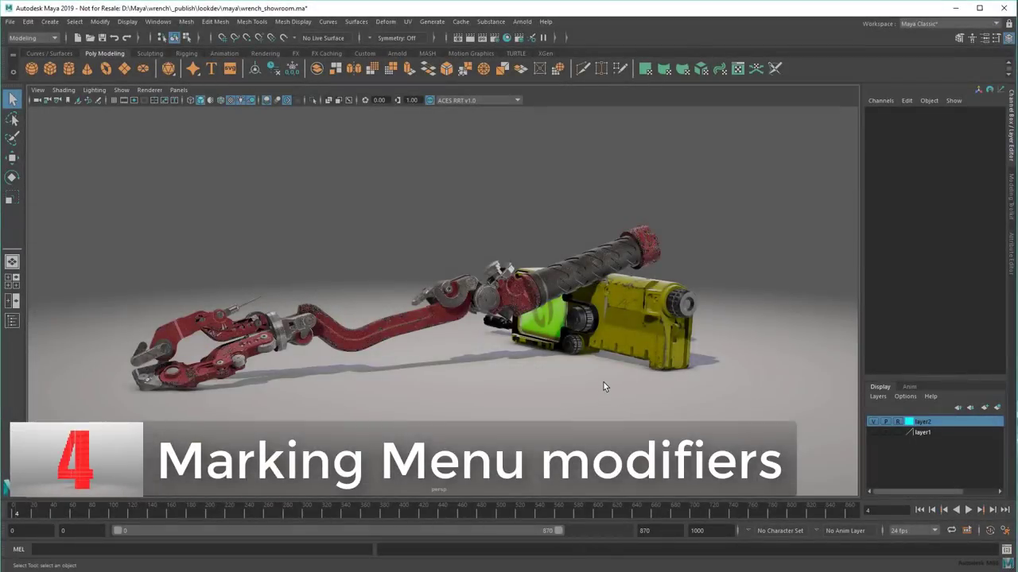
Bring up the marking menus over the empty background and over the wrench handle to examine their options
right_click(316, 176)
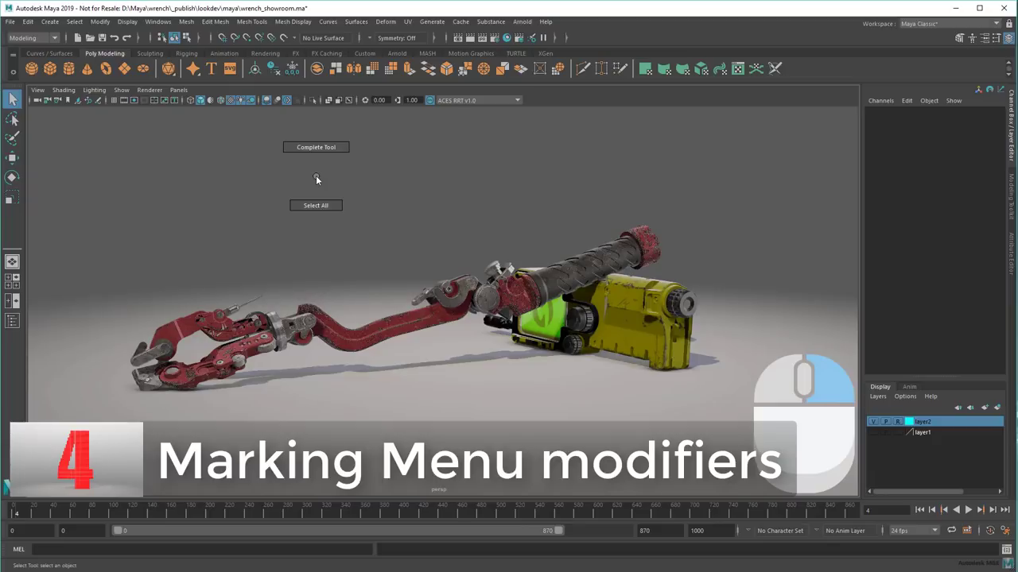
right_click(568, 272)
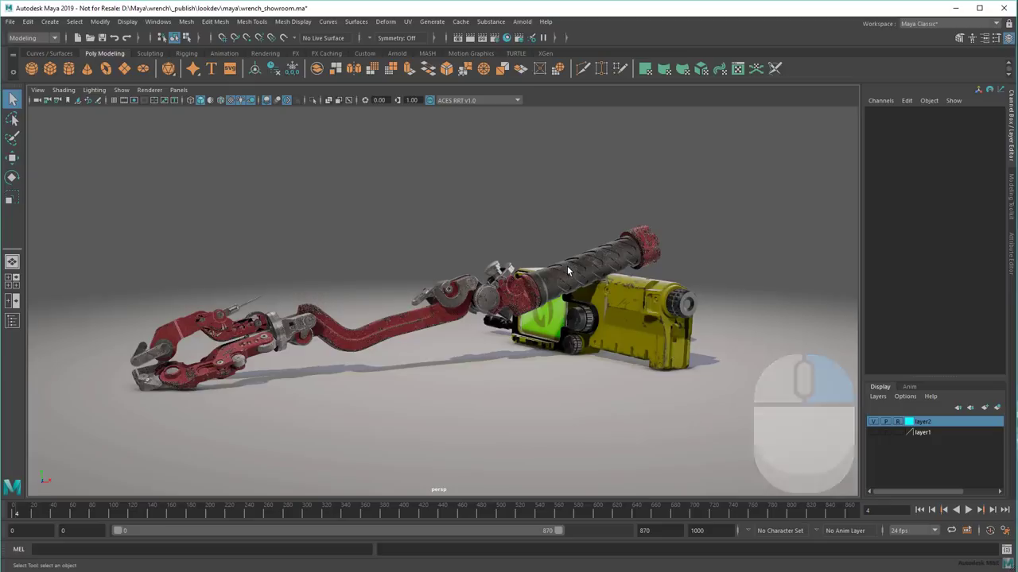
right_click_drag(345, 204, 459, 231, "ctrl")
middle_click_drag(459, 231, 230, 279, "alt")
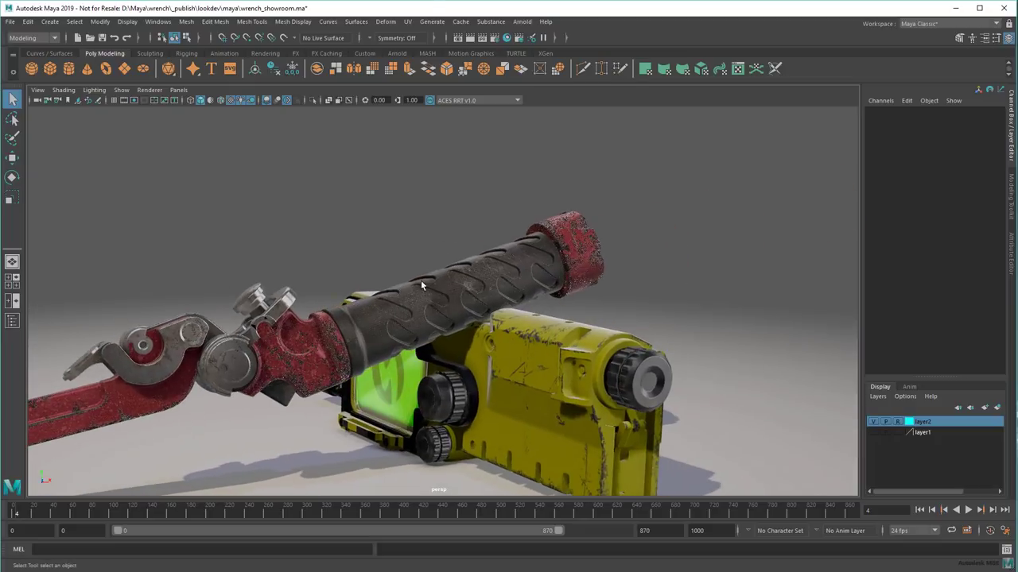
left_click(445, 289)
middle_click_drag(457, 291, 477, 261, "alt")
mouse_move(477, 260)
right_mouse_down()
mouse_move(437, 256)
mouse_move(413, 273)
right_mouse_up()
left_click(415, 272)
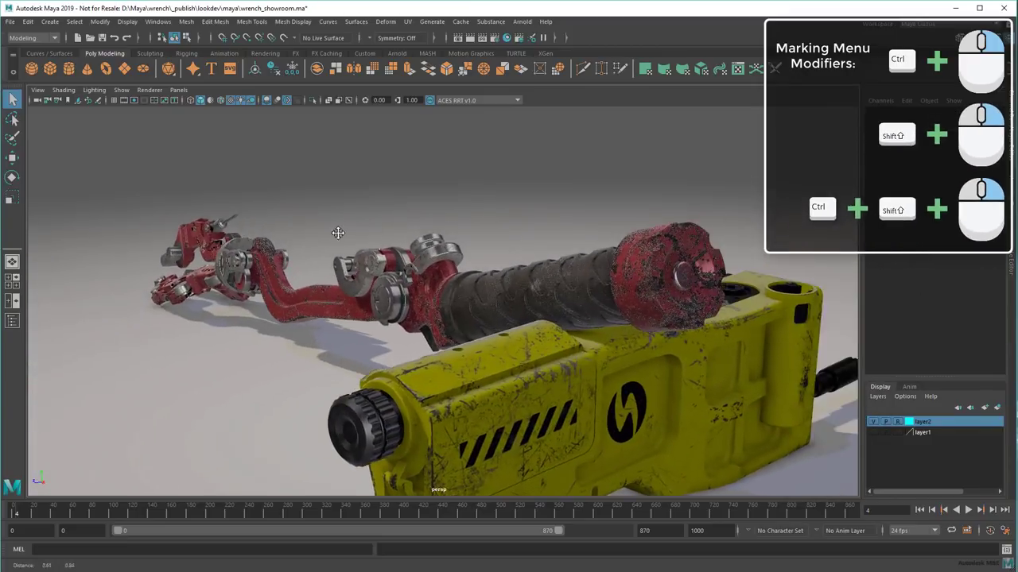
Select the round metal cap in the wrench's red end piece and frame it in the view
right_click_drag(338, 233, 711, 256, "alt")
left_click_drag(711, 255, 646, 254, "alt")
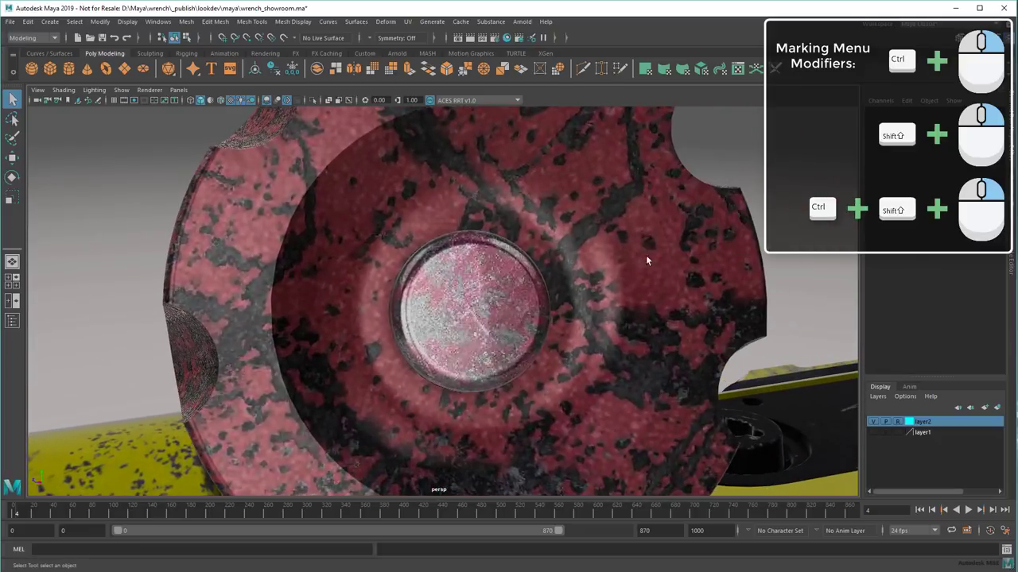
left_click(519, 308)
key("f")
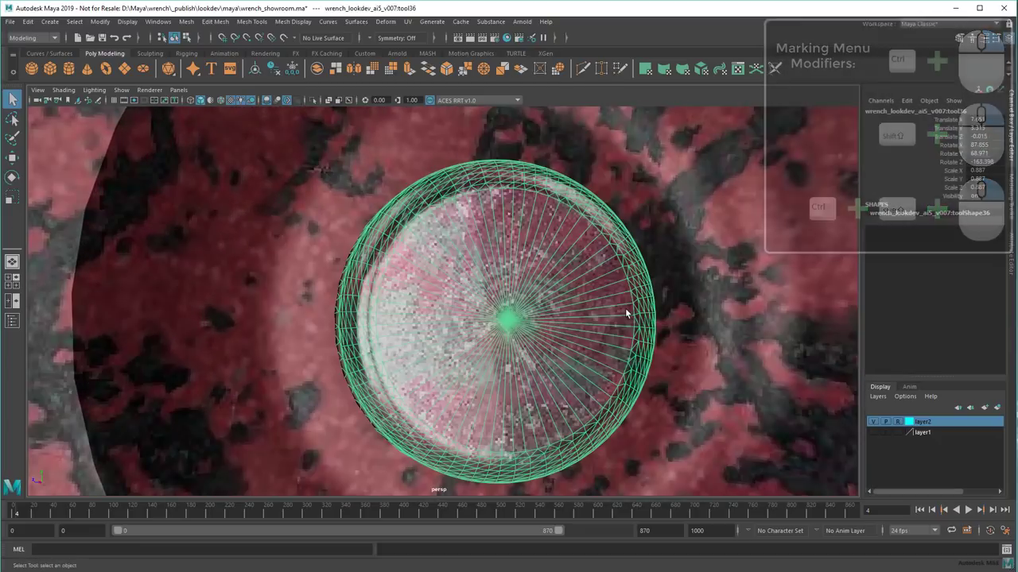
Try to select the cap's triangular end faces as a face loop in face mode, and return to object mode
right_click(505, 217)
left_click(518, 225)
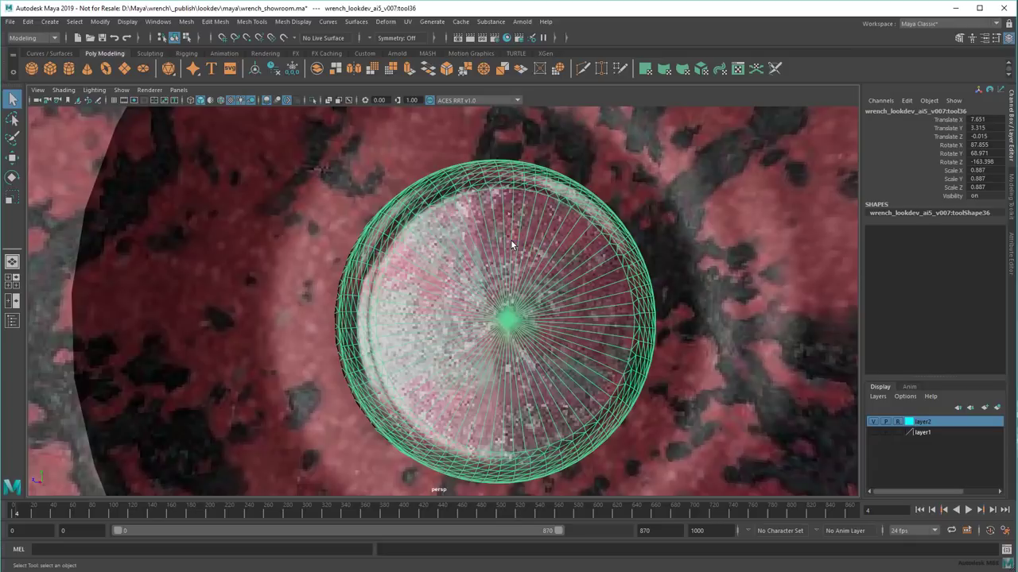
left_click(496, 216)
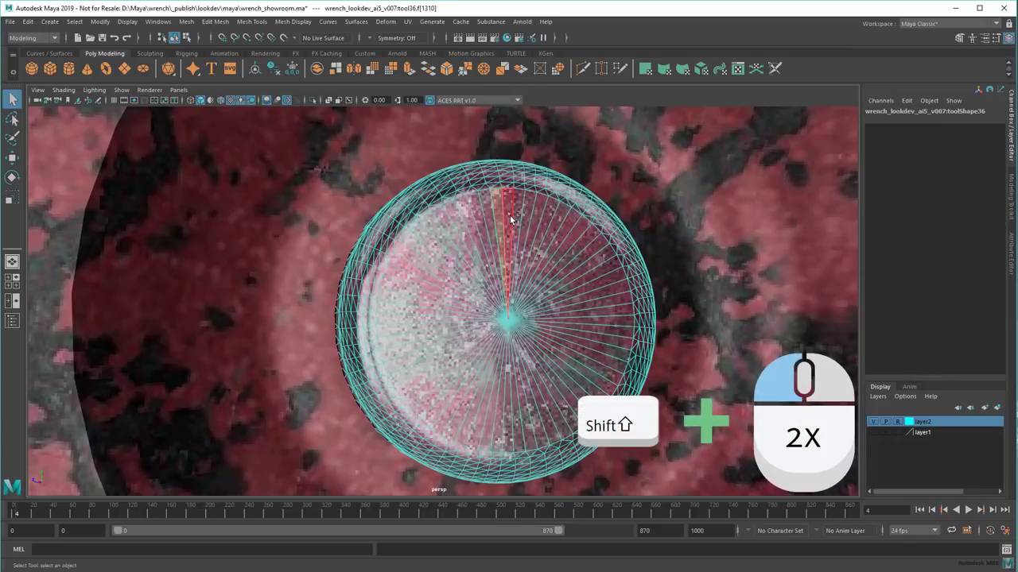
double_click(510, 215, "shift")
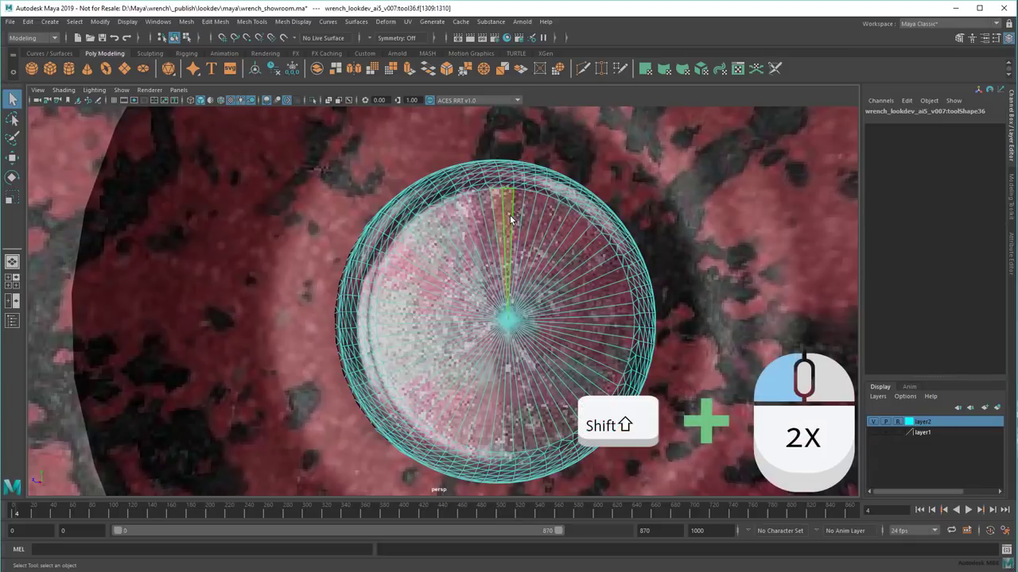
double_click(515, 403, "shift")
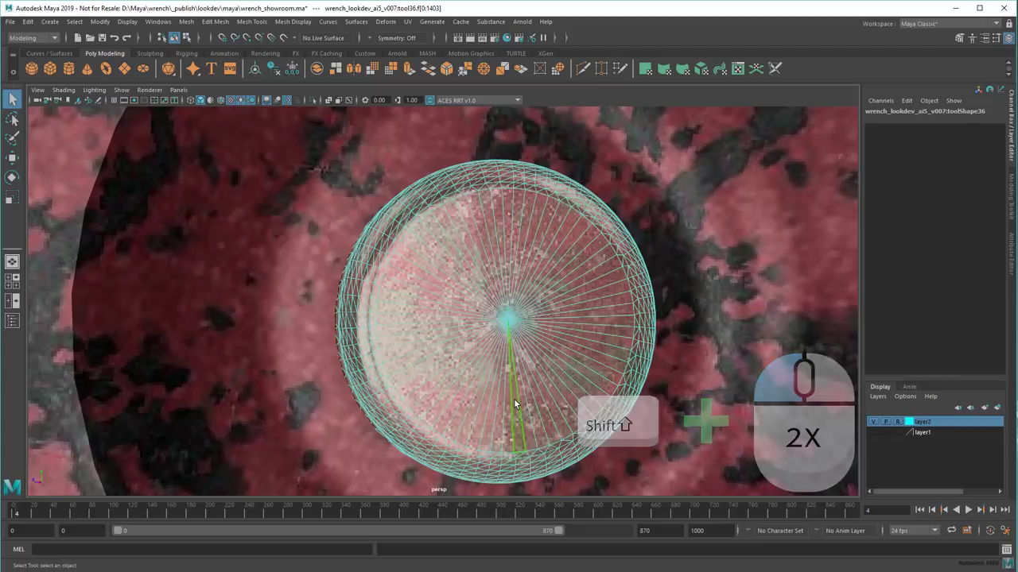
key("F8")
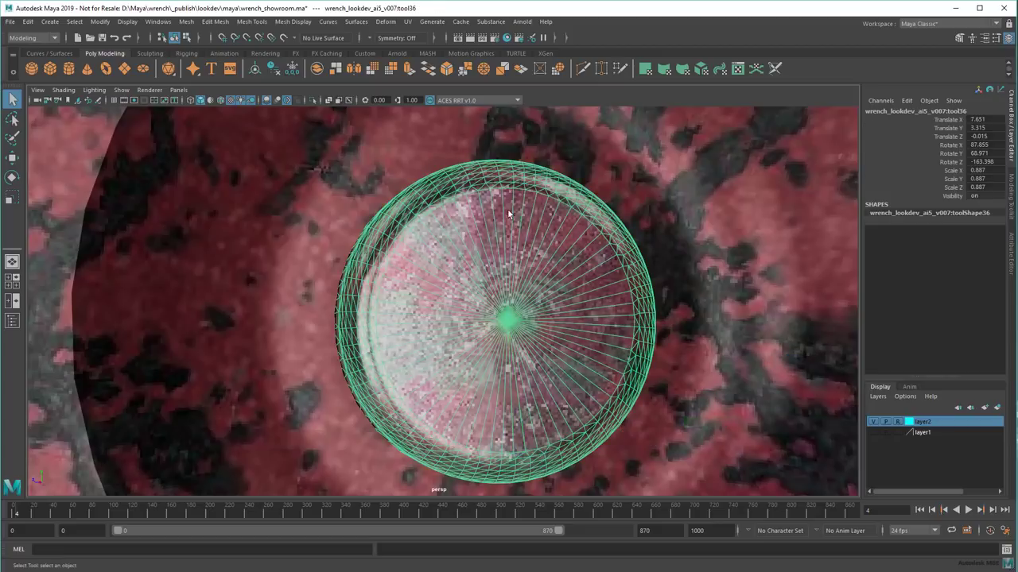
Select the cap's centre vertex in vertex mode and convert the selection to faces
right_click(505, 206)
left_click(477, 204)
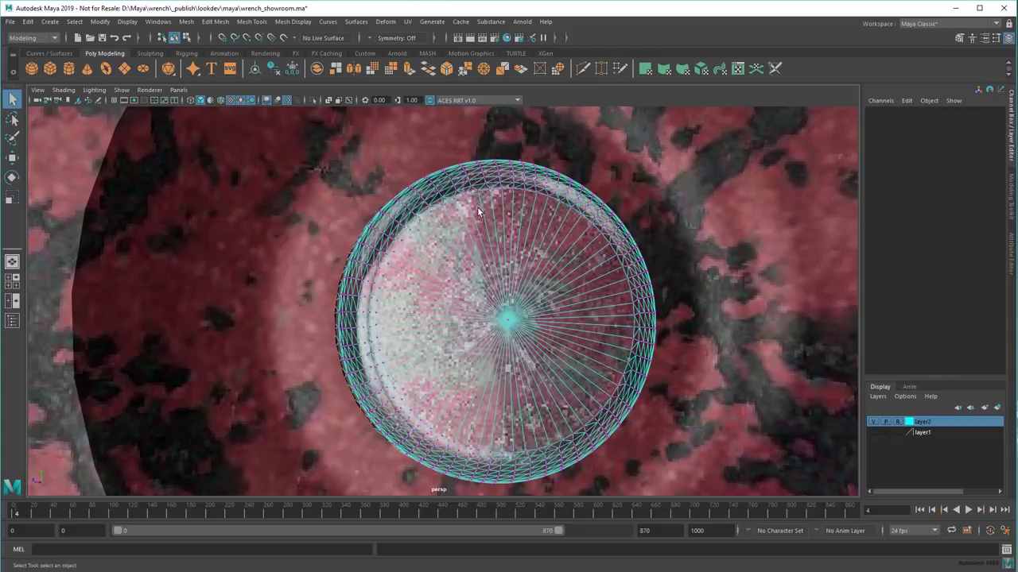
left_click(508, 323)
right_click(509, 324, "ctrl")
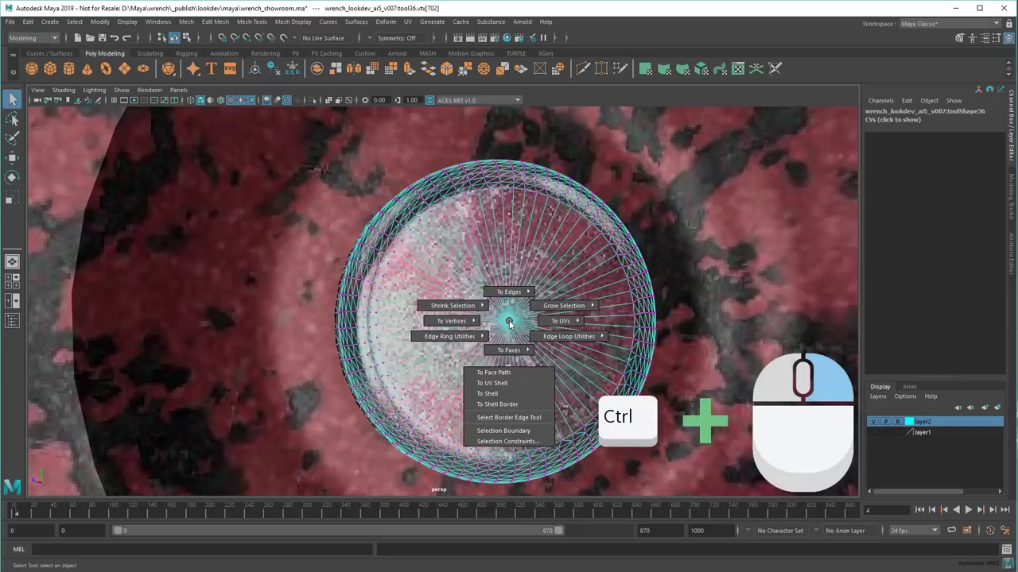
right_click_drag(509, 323, 514, 378, "ctrl")
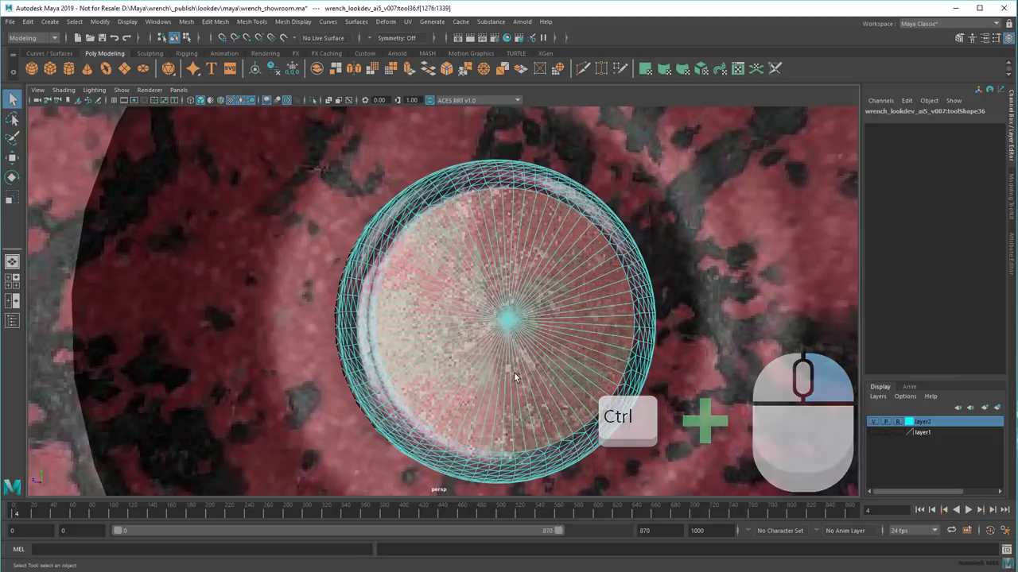
Extrude the cap's selected end faces outward with the Move tool and clear the selection
left_click_drag(515, 370, 546, 363, "alt")
middle_click_drag(545, 363, 475, 350, "alt")
key("w")
left_click_drag(475, 356, 569, 343, "alt")
left_click_drag(499, 308, 538, 309, "shift")
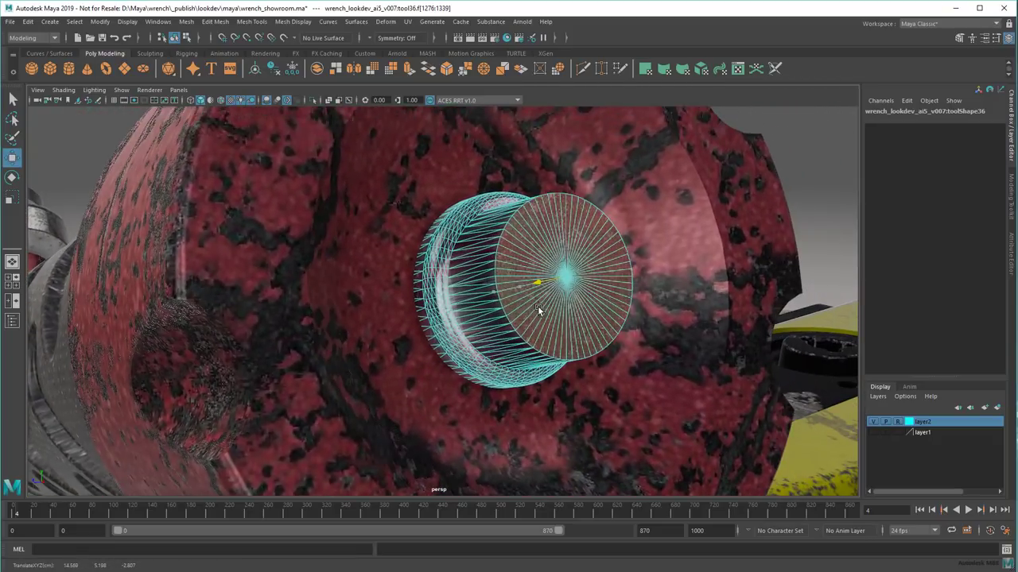
left_click(812, 211)
Return to the Select tool and select the large round dial on the end of the yellow communicator
right_click_drag(813, 211, 556, 342, "alt")
left_click_drag(557, 341, 628, 350, "alt")
middle_click_drag(628, 349, 483, 275, "alt")
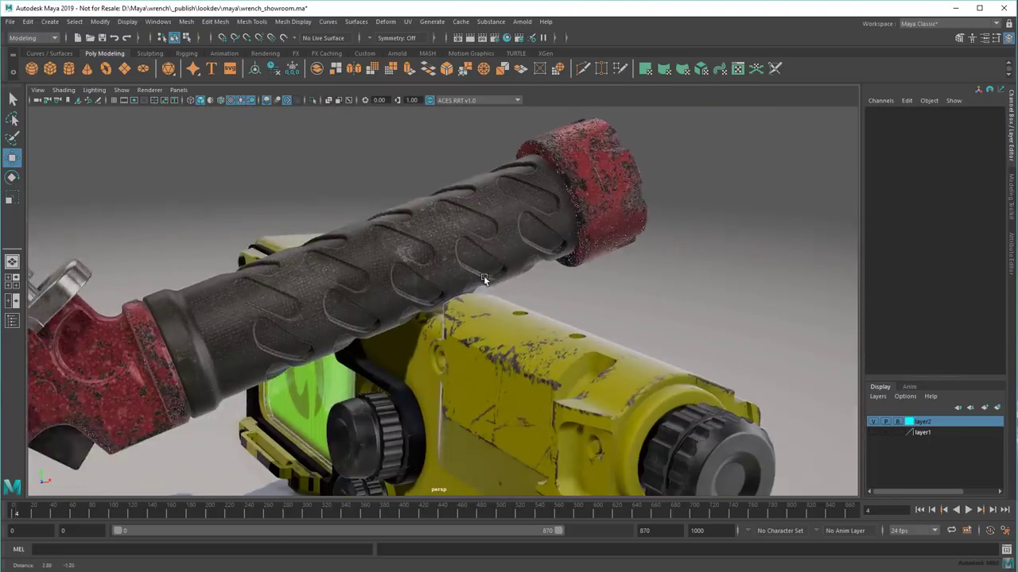
left_click_drag(483, 279, 589, 312, "alt")
key("q")
left_click(464, 276)
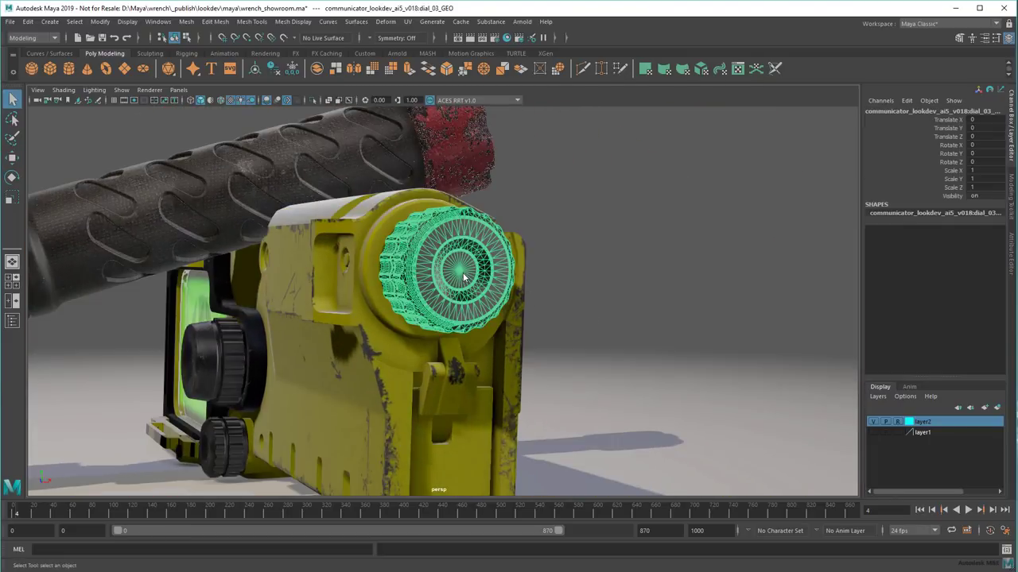
Switch the dial to vertex mode and marquee-select the vertices of its outer front section from a side view
right_click_drag(464, 276, 417, 333)
left_click_drag(417, 333, 468, 351, "alt")
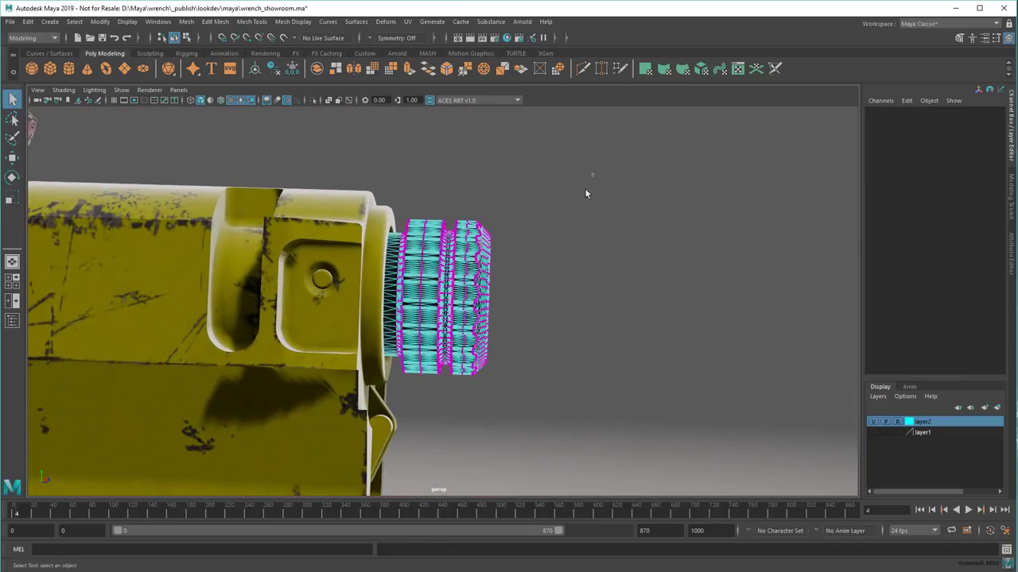
left_click_drag(593, 172, 572, 375)
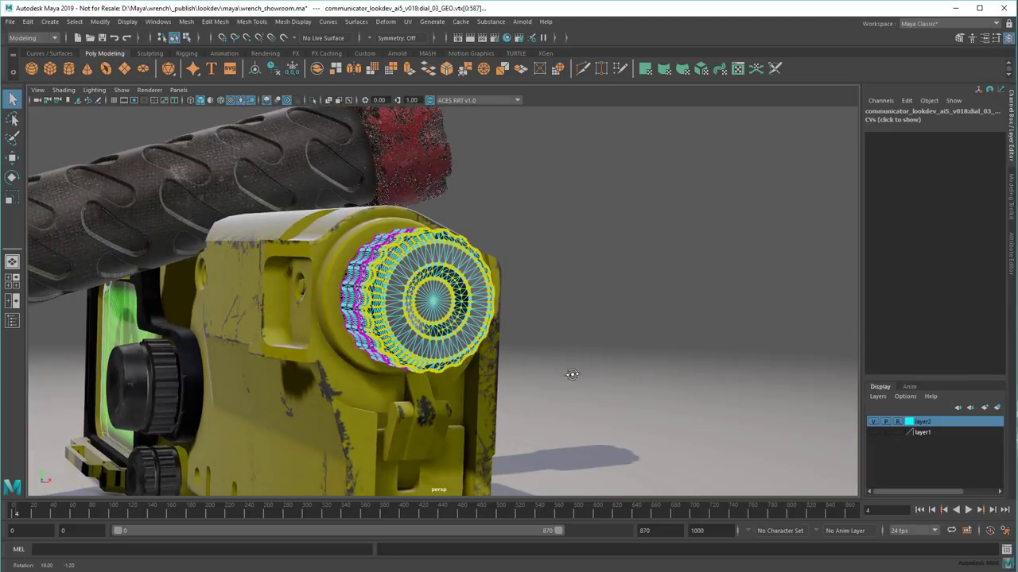
Merge the dial's selected front vertices to their centre and clear the selection
right_click_drag(435, 274, 436, 196, "shift")
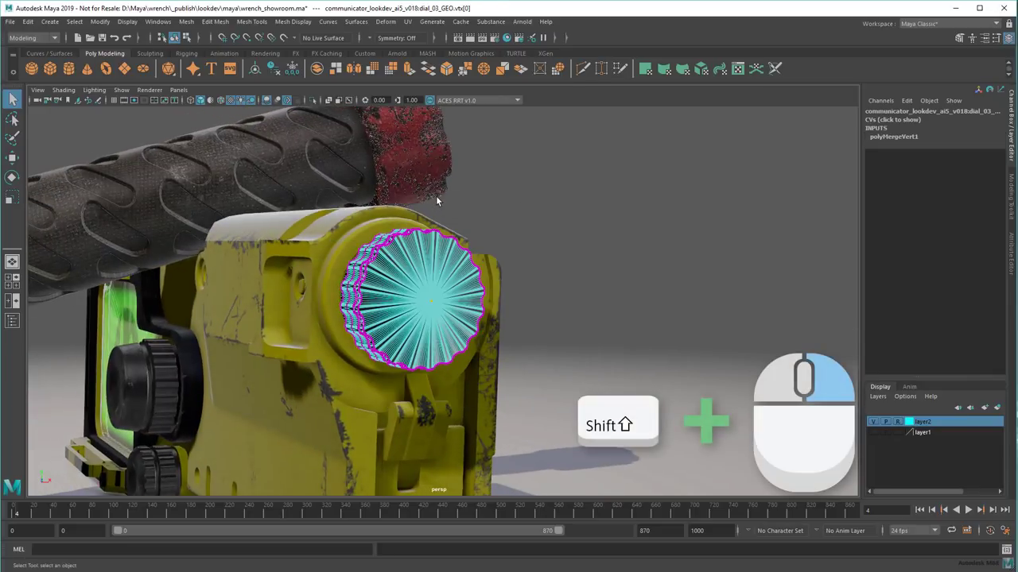
left_click(609, 238)
scroll(595, 265, "down", 5)
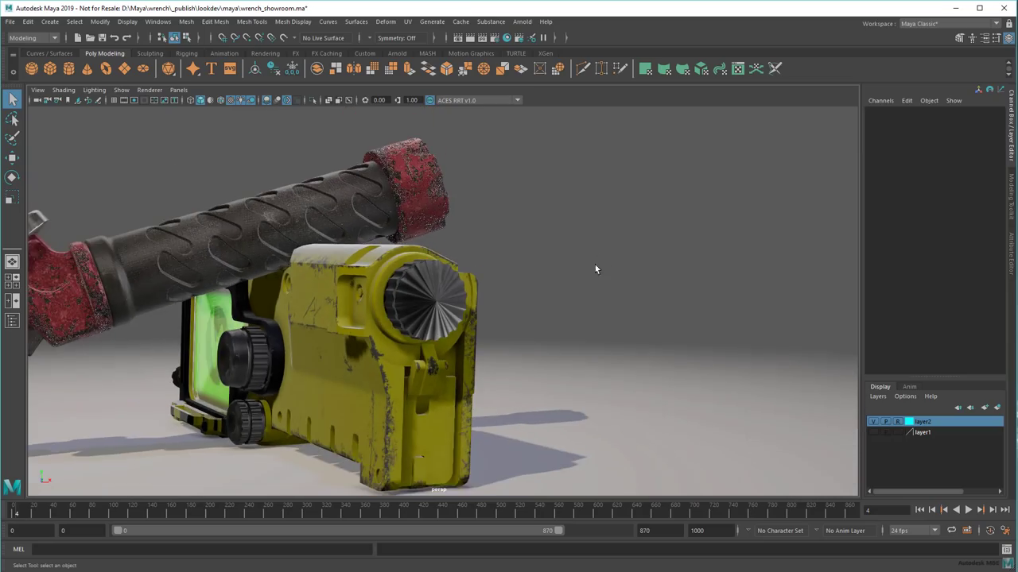
middle_click_drag(595, 273, 603, 267, "alt")
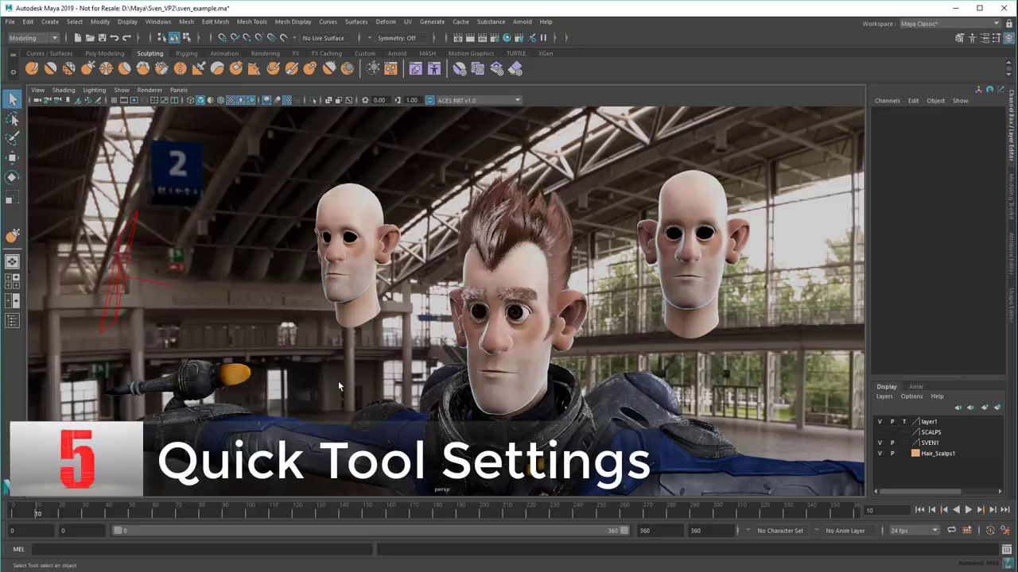
Select the area light beside the heads and cycle through the Select, Move, Rotate and Scale tools
left_click(127, 274)
key("q")
key("w")
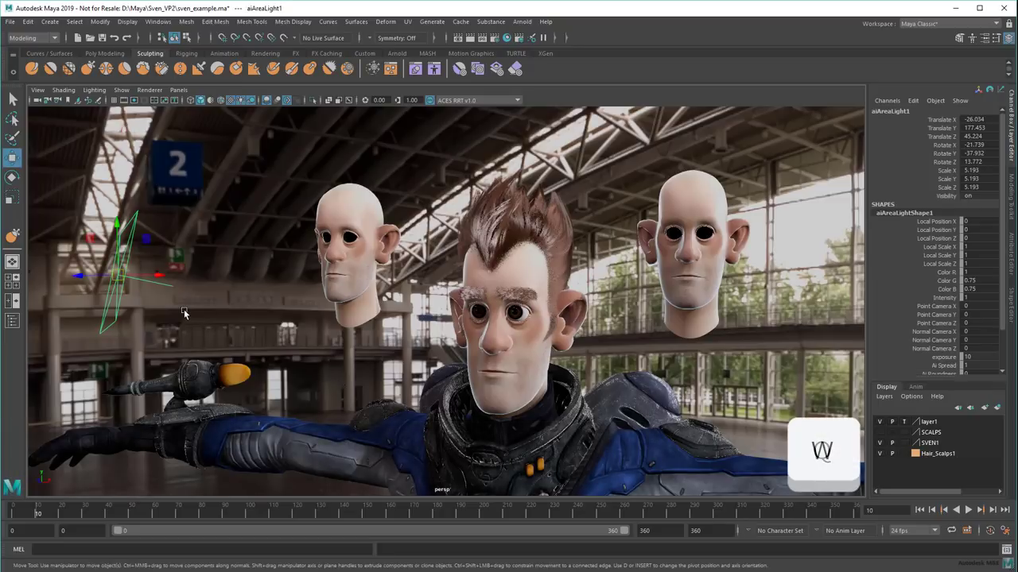
key("e")
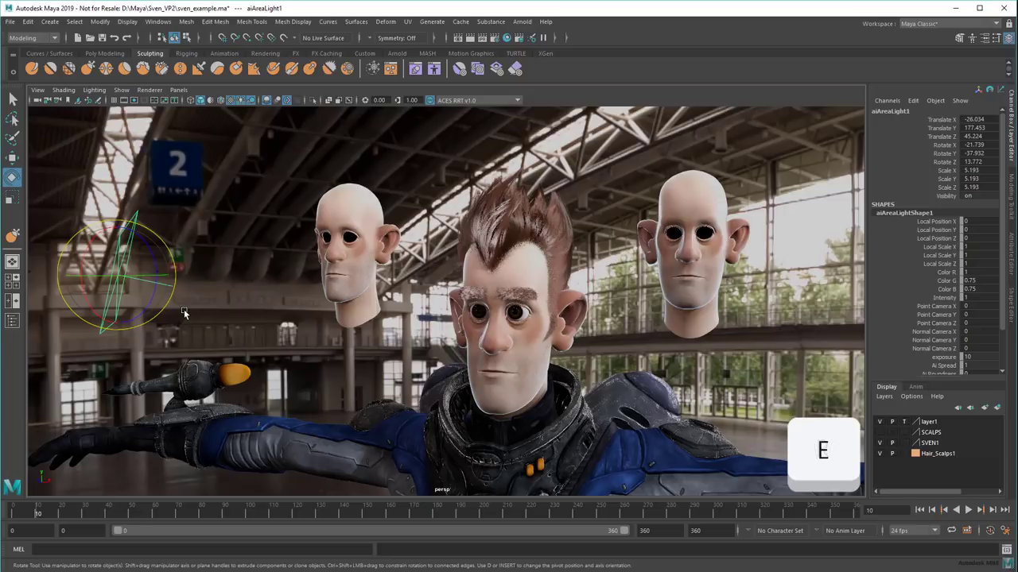
key("r")
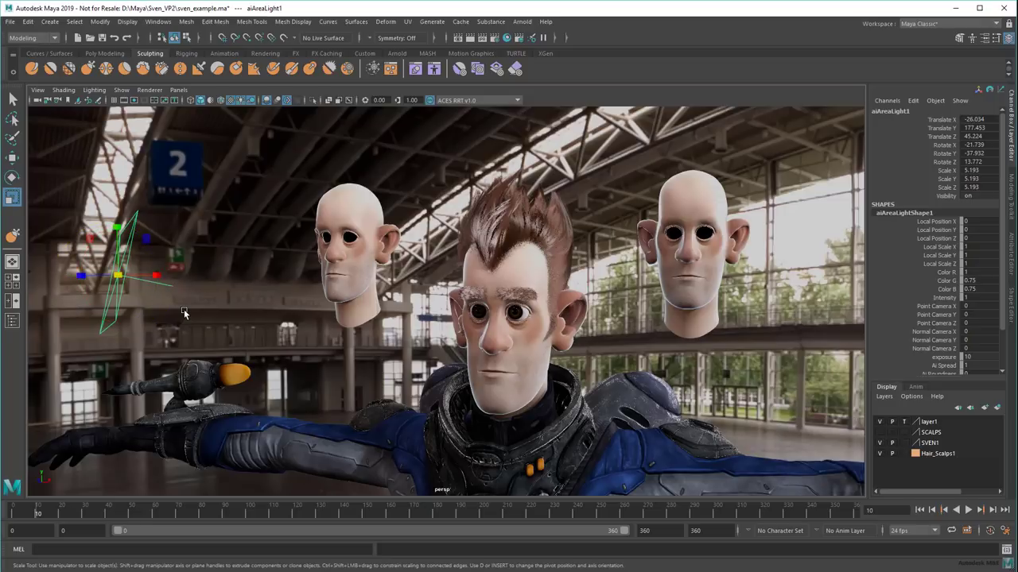
Examine the Scale, Rotate and Move tool settings for the area light one after another
key("r")
left_click(120, 277)
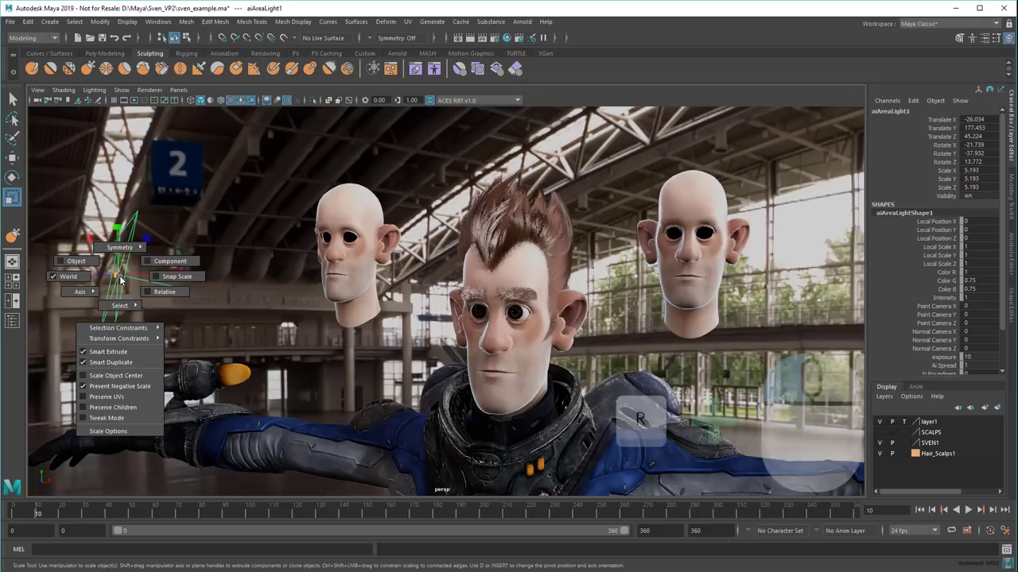
key("e")
left_click(120, 278)
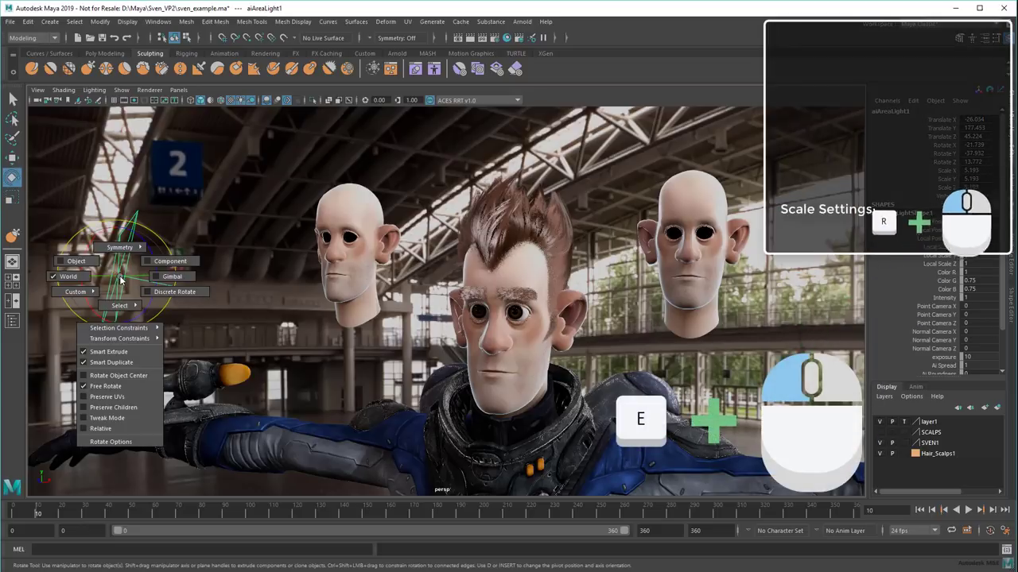
key("w")
left_click(120, 278)
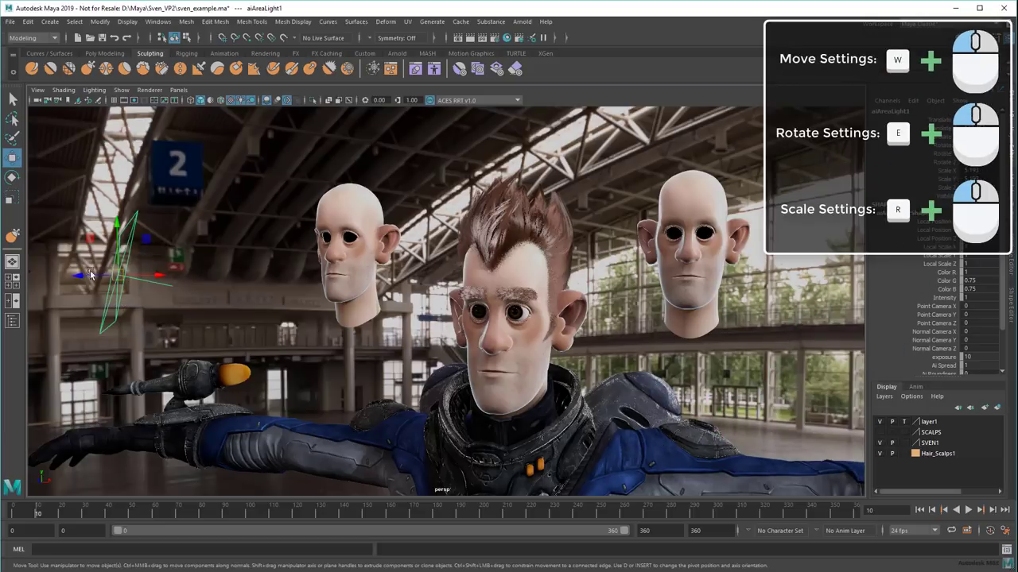
Try a world-axis move of the area light and undo it, set the Move axis to Object, and move the light in front of the smaller bald head
left_click_drag(90, 276, 191, 259)
key("ctrl+z")
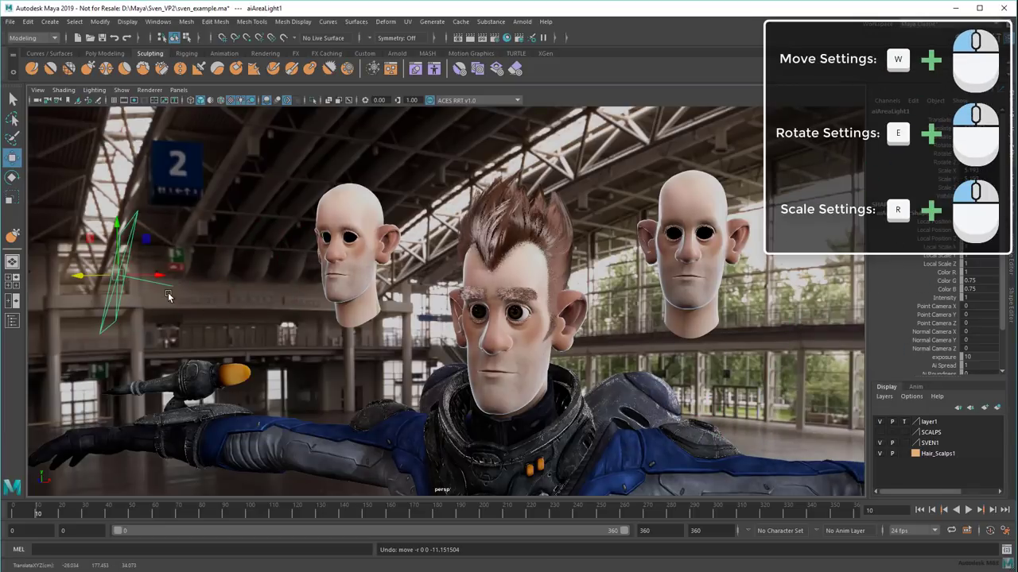
key("w")
left_click_drag(121, 276, 82, 259)
left_click_drag(133, 282, 272, 334)
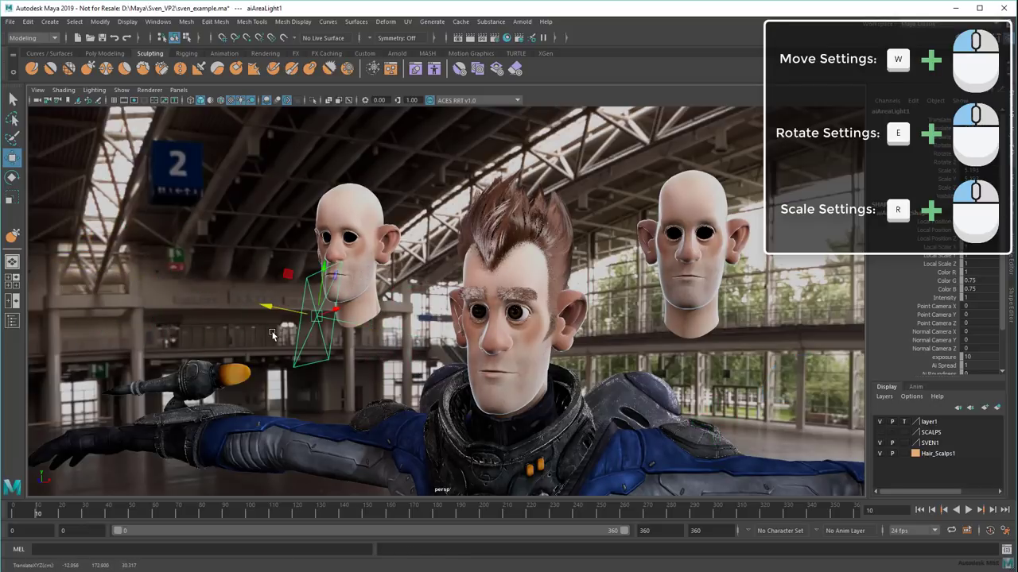
Review the Move tool's axis settings on the relocated light and clear the selection
key("w")
left_click(317, 319)
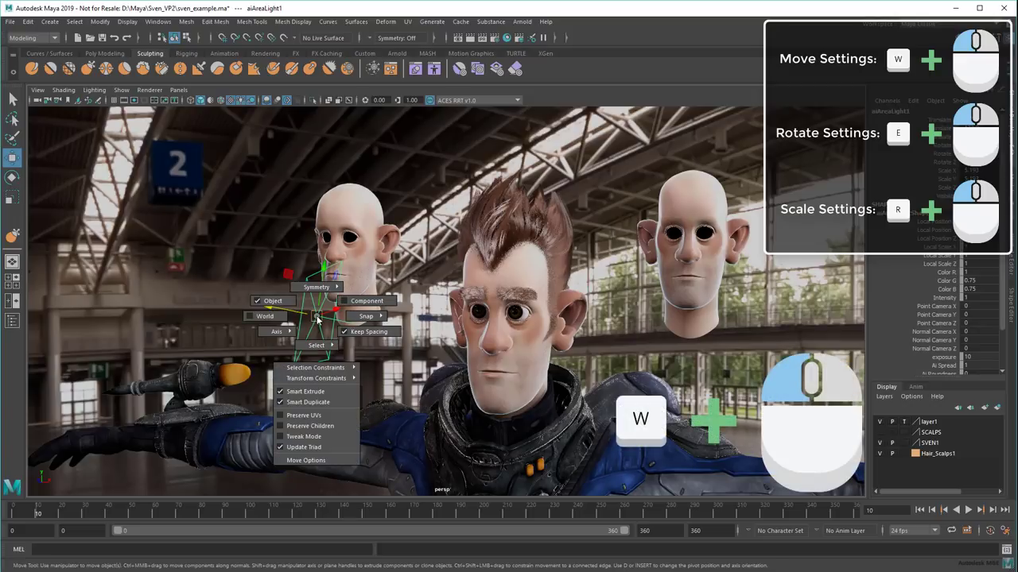
key("q")
left_click(319, 345)
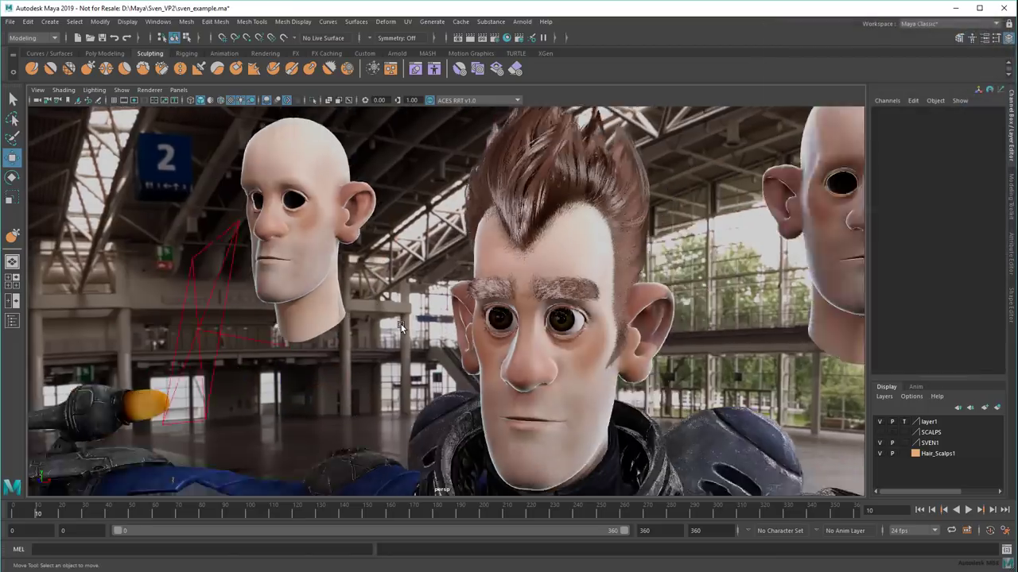
Frame the bald head beside the area light closely and put it in vertex mode
right_click_drag(401, 324, 437, 422, "alt")
left_click_drag(437, 422, 430, 398, "alt")
right_click_drag(430, 397, 370, 312, "alt")
left_click(386, 312)
right_click(387, 313)
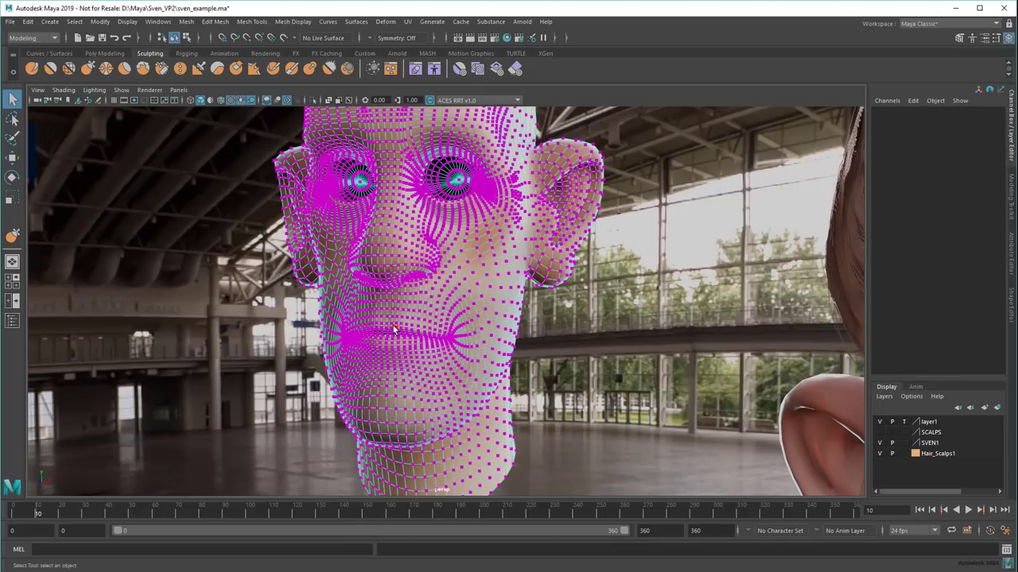
Turn on Soft Select, select a vertex at the middle of the head's lips, and adjust the falloff radius
key("b")
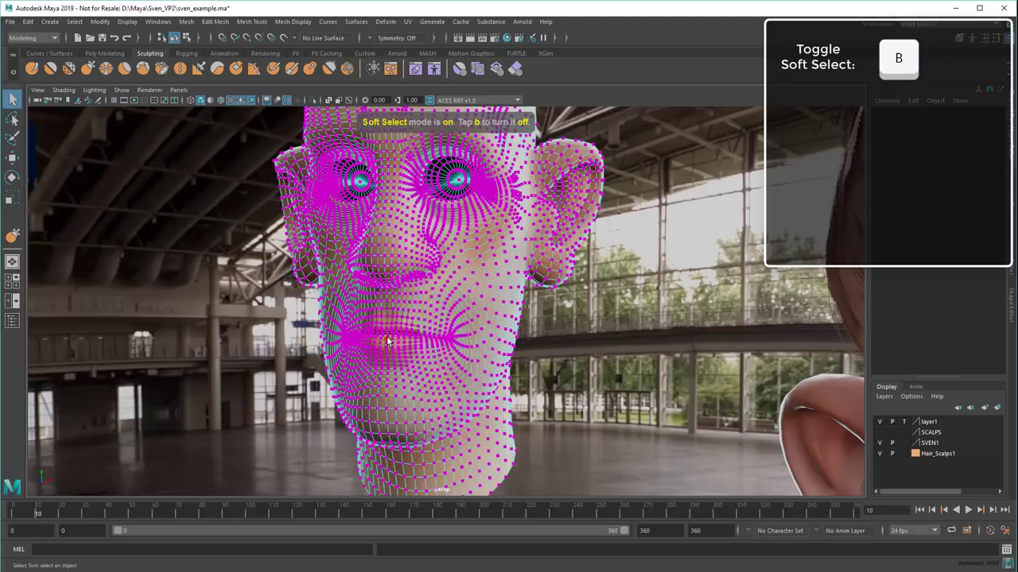
left_click(387, 340)
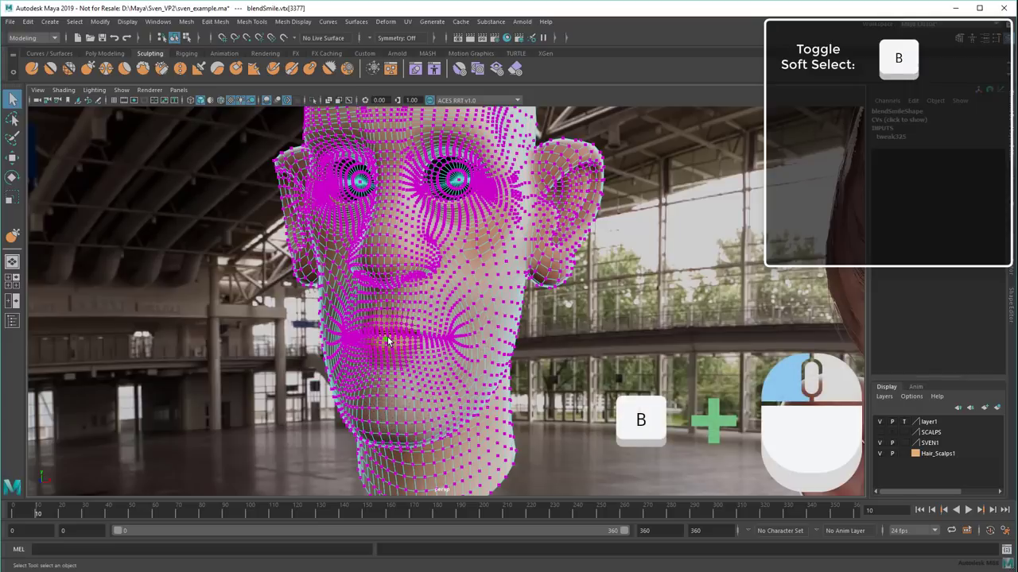
middle_click_drag(395, 340, 423, 353)
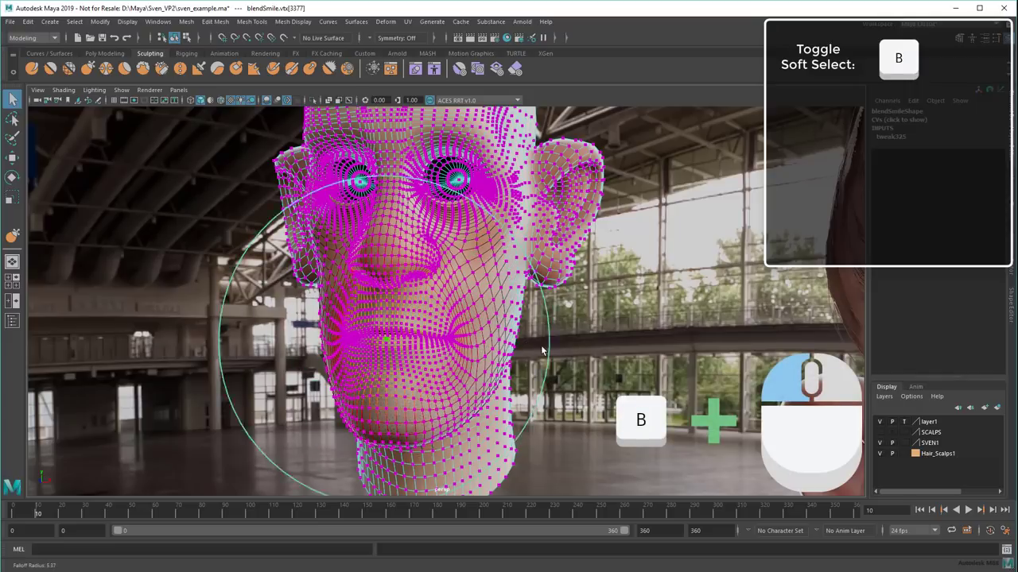
middle_click_drag(493, 344, 545, 344)
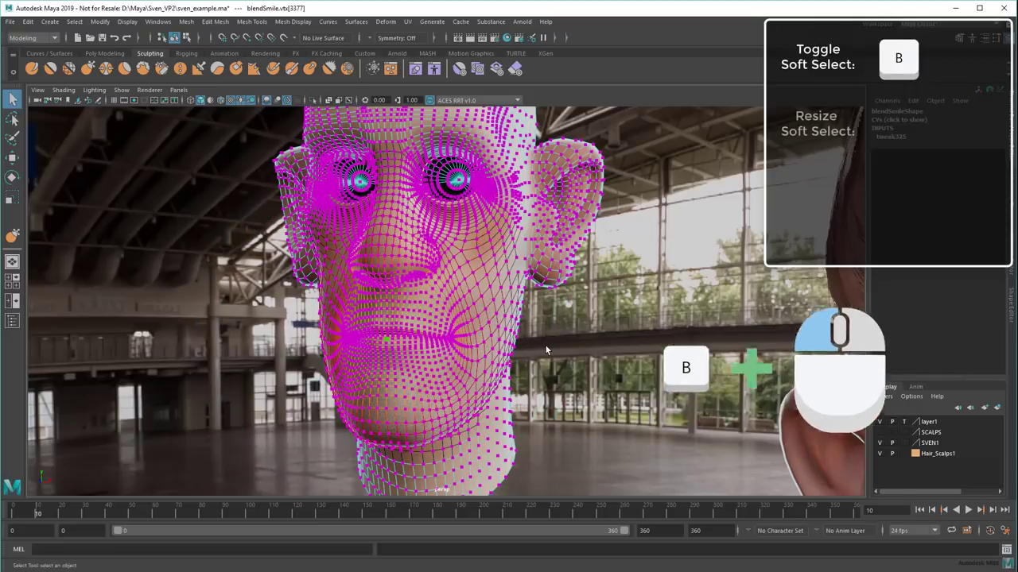
middle_click_drag(445, 350, 387, 342)
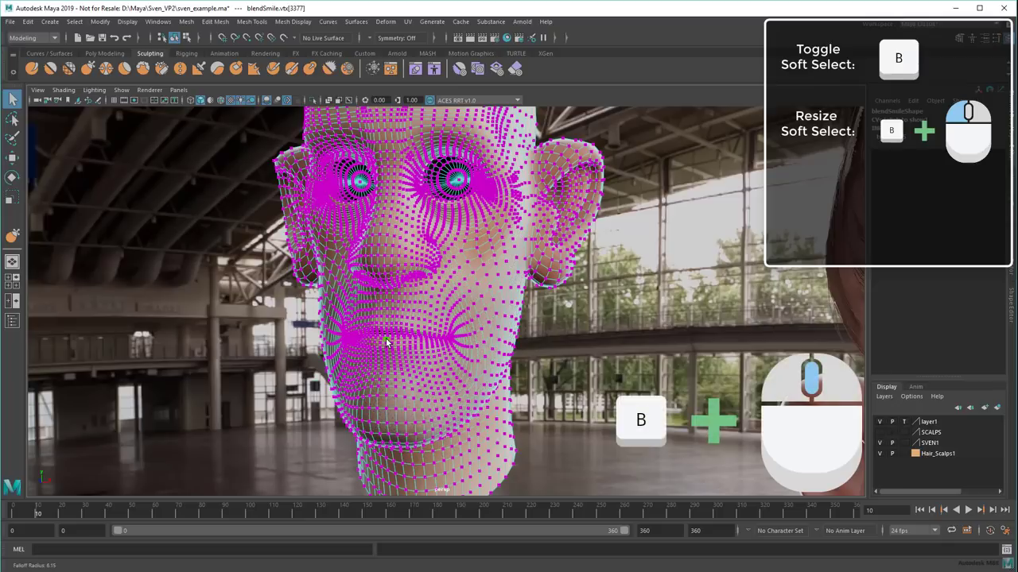
middle_click_drag(391, 341, 435, 342)
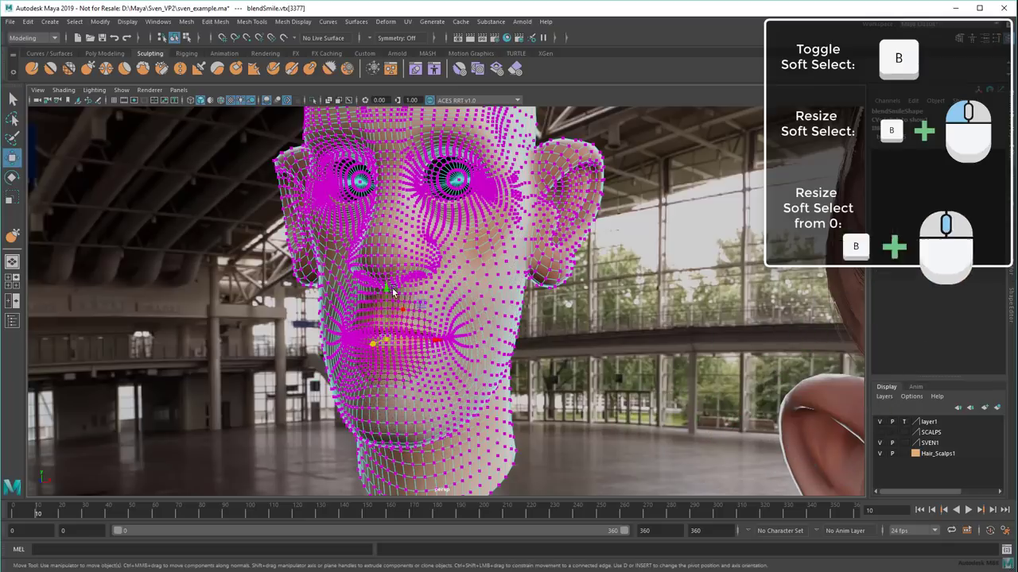
left_click(389, 307)
Turn on Object X symmetry for the mouth-corner vertex and resize its soft selection falloff
key("w")
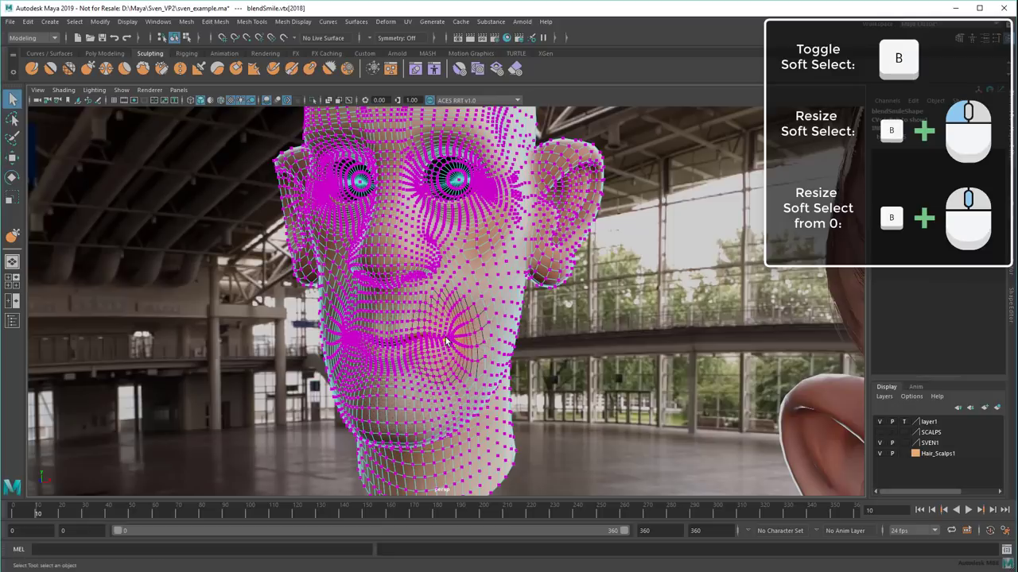
left_click(445, 341)
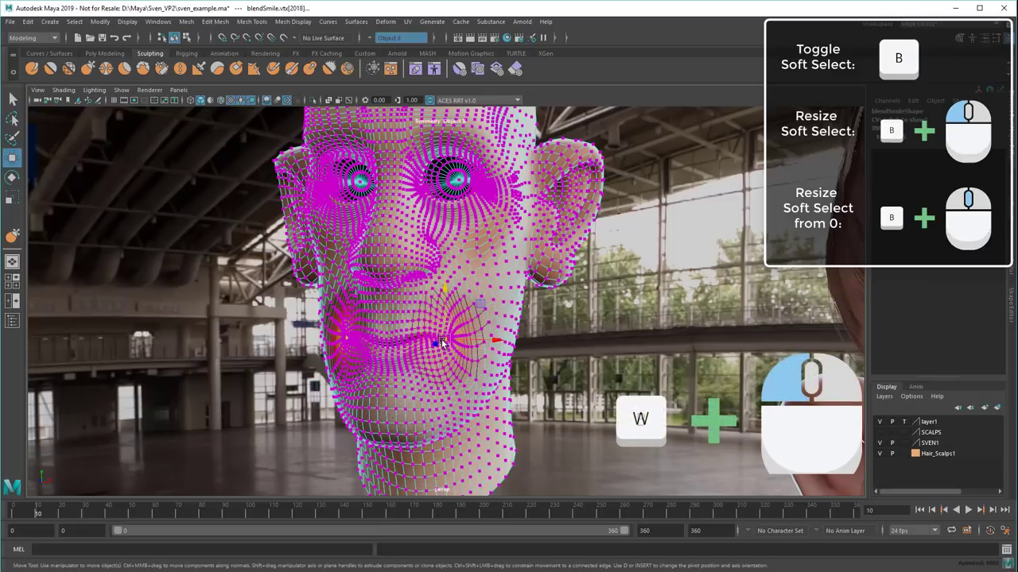
middle_click_drag(445, 342, 456, 341)
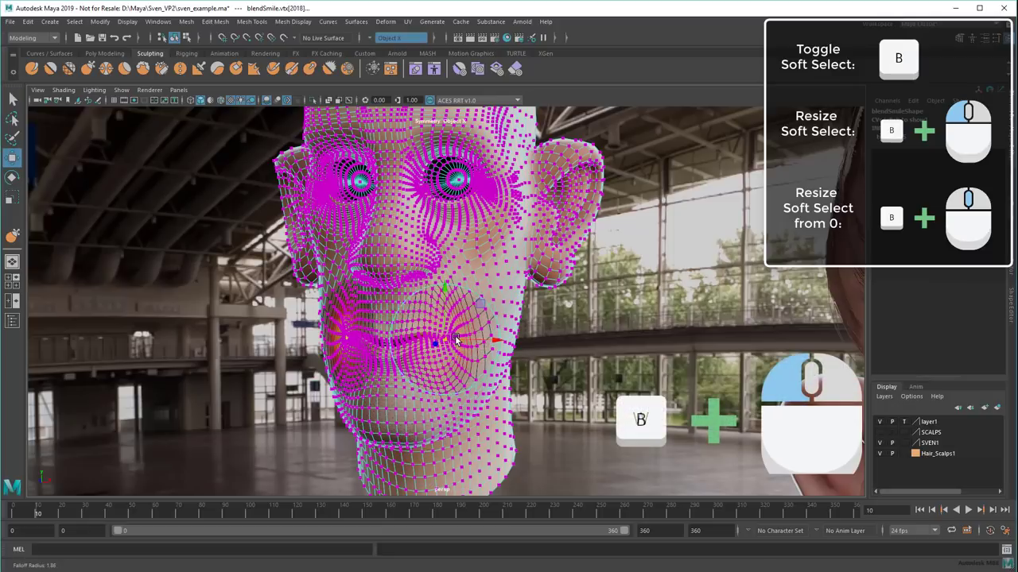
left_click_drag(455, 340, 460, 340)
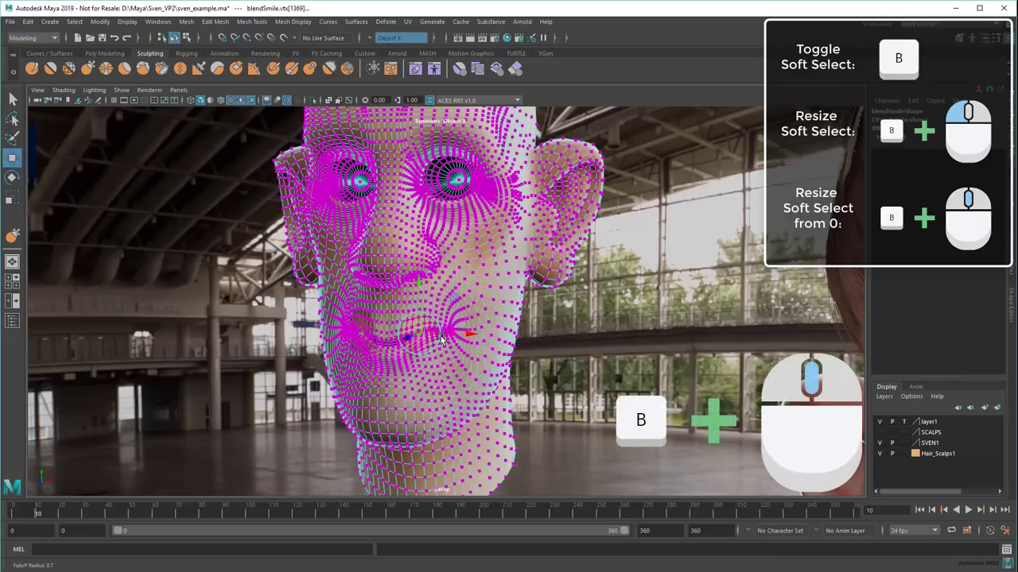
Raise the soft-selected vertices at both mouth corners into a smile and clear the selection
left_click(423, 289)
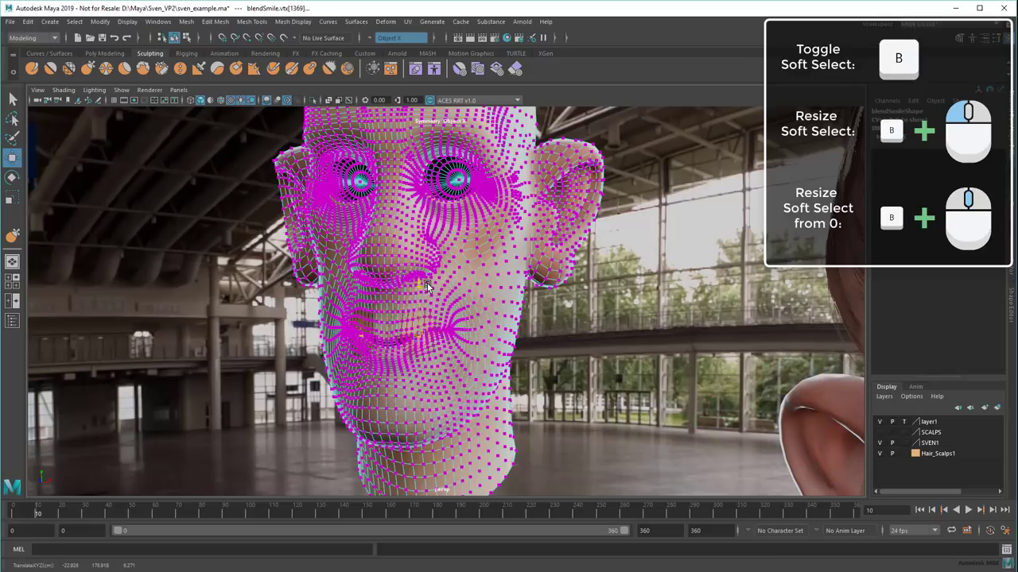
left_click(428, 280)
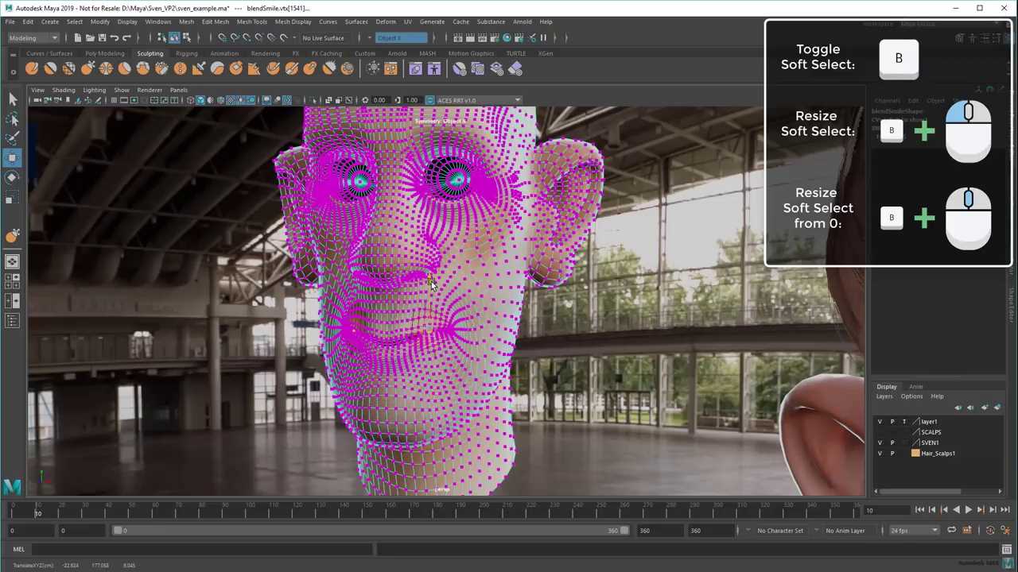
left_click(592, 347)
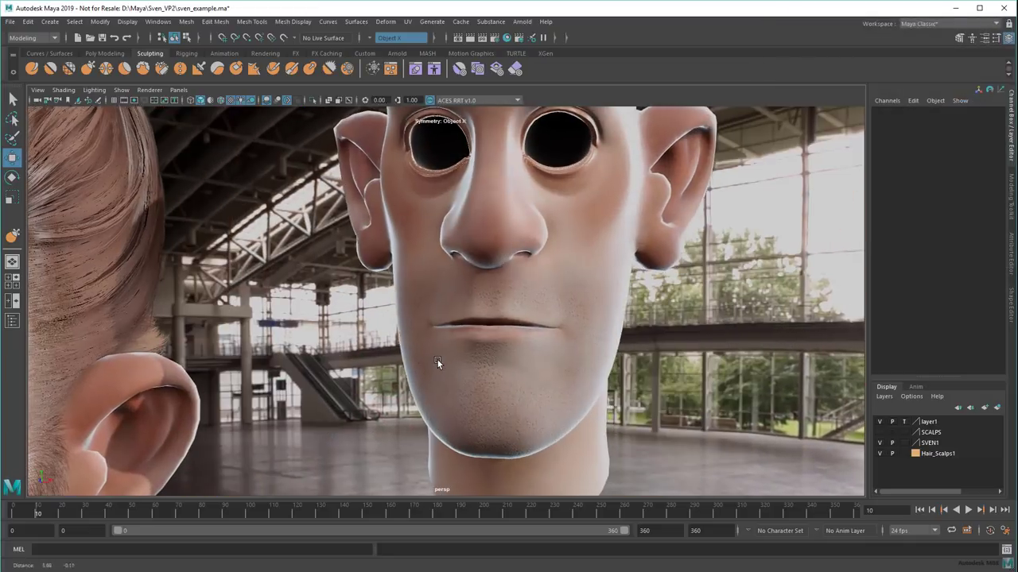
Select the blendFrown head, activate the Grab sculpting tool and resize its brush over the mouth corner
key("q")
left_click(437, 360)
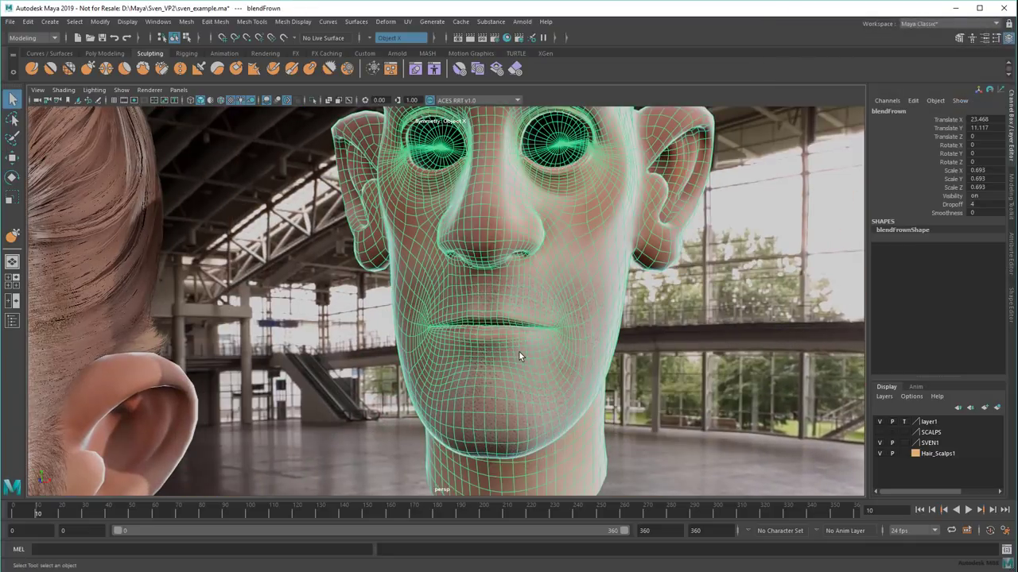
left_click(90, 70)
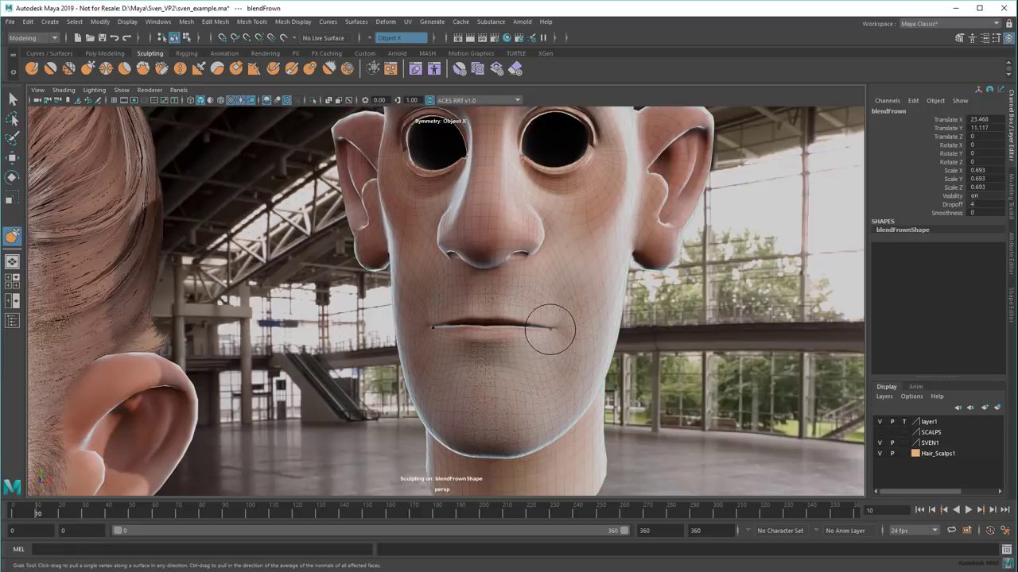
key("b")
mouse_move(553, 328)
left_mouse_down()
mouse_move(590, 328)
mouse_move(528, 329)
mouse_move(577, 328)
mouse_move(559, 329)
left_mouse_up()
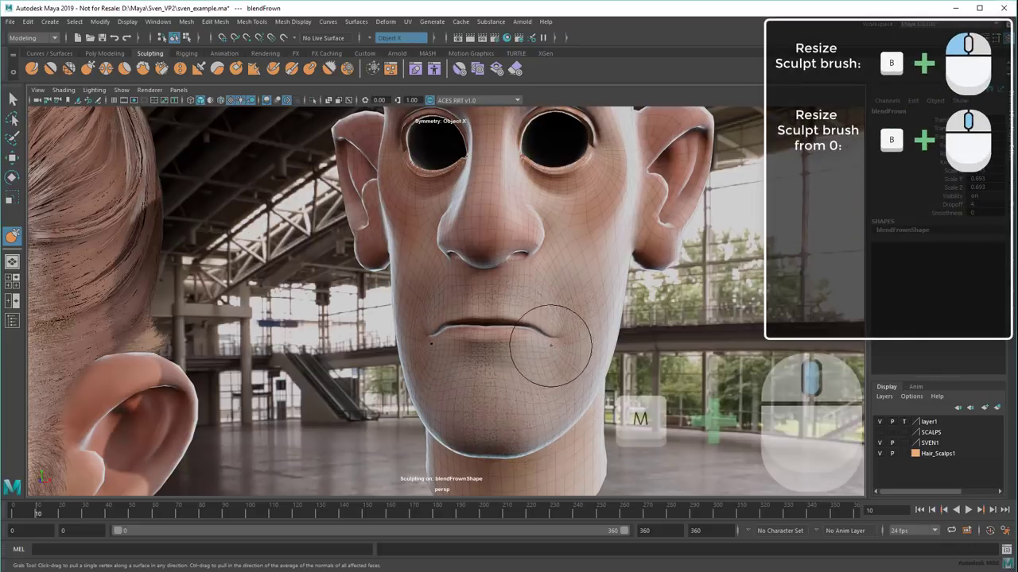
Adjust the Grab brush strength, pull the mouth corners down into a frown, and return to the Select tool
key("m")
middle_click_drag(553, 339, 553, 181)
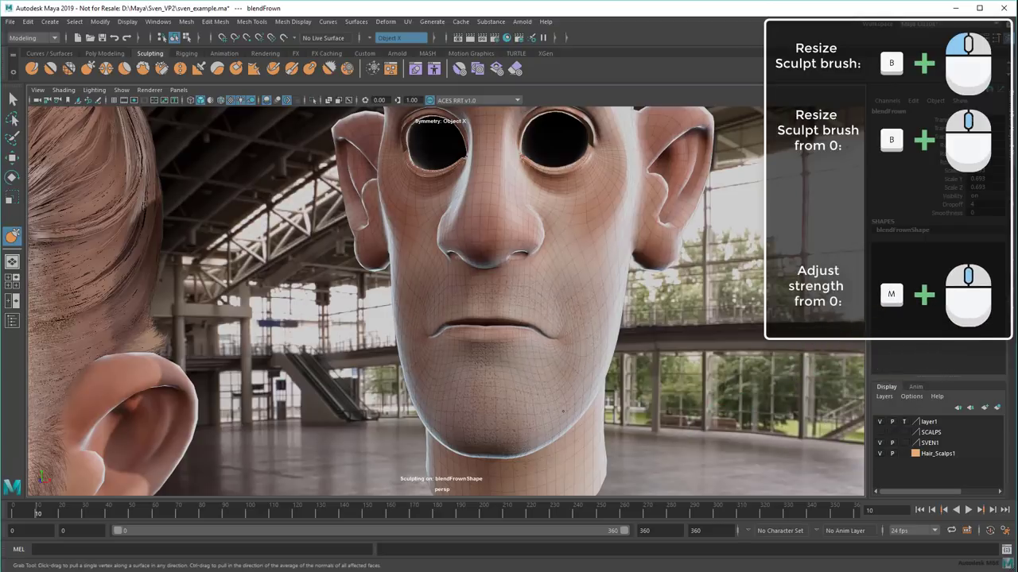
key("m")
left_click_drag(556, 342, 552, 409)
key("q")
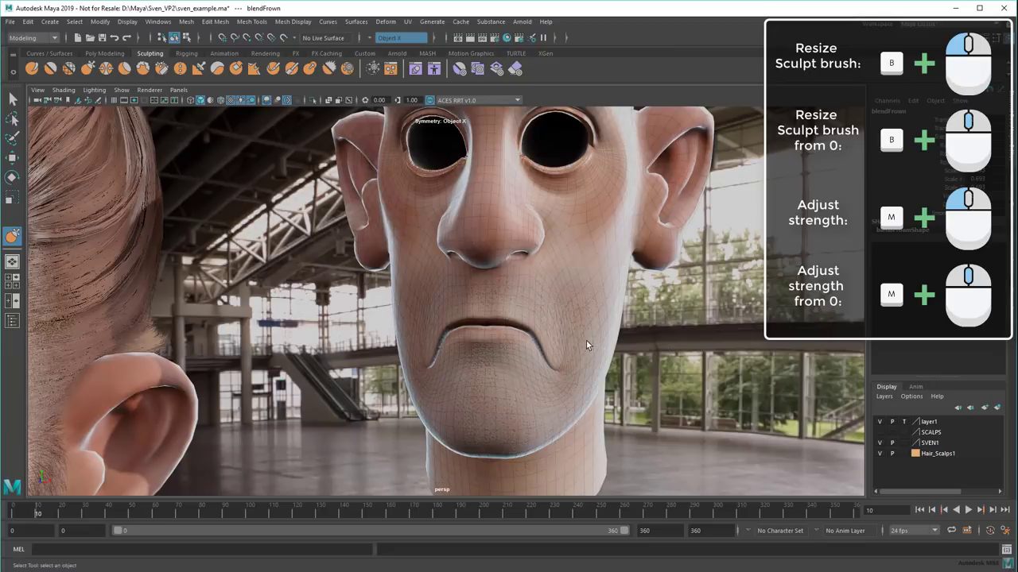
Clear the selection, bring all three heads into view and open the Shape Editor
left_click(660, 352)
right_click_drag(660, 353, 563, 347, "alt")
middle_click_drag(514, 348, 700, 318, "alt")
right_click_drag(700, 322, 624, 343, "alt")
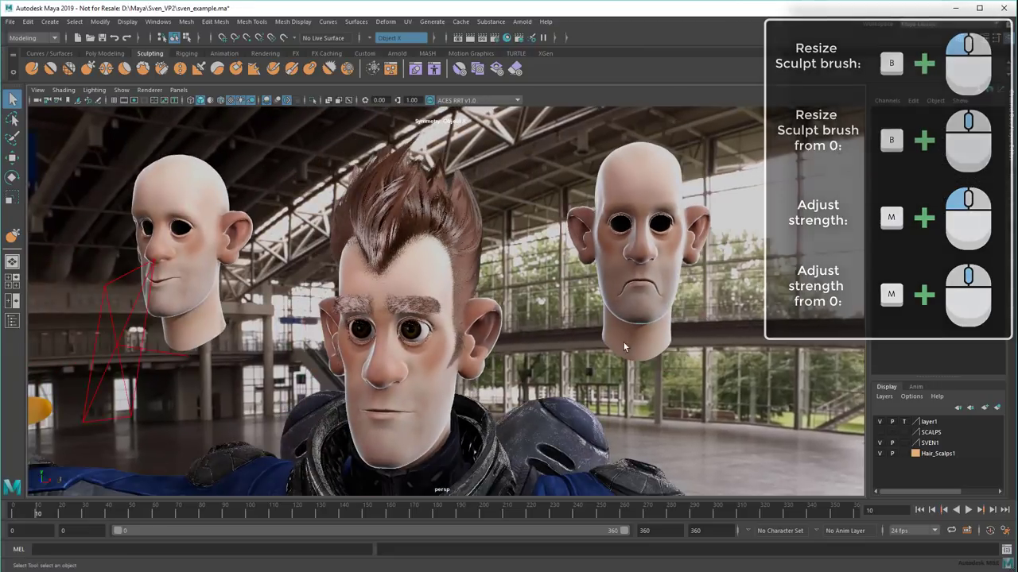
middle_click_drag(623, 343, 652, 341, "alt")
left_click(415, 69)
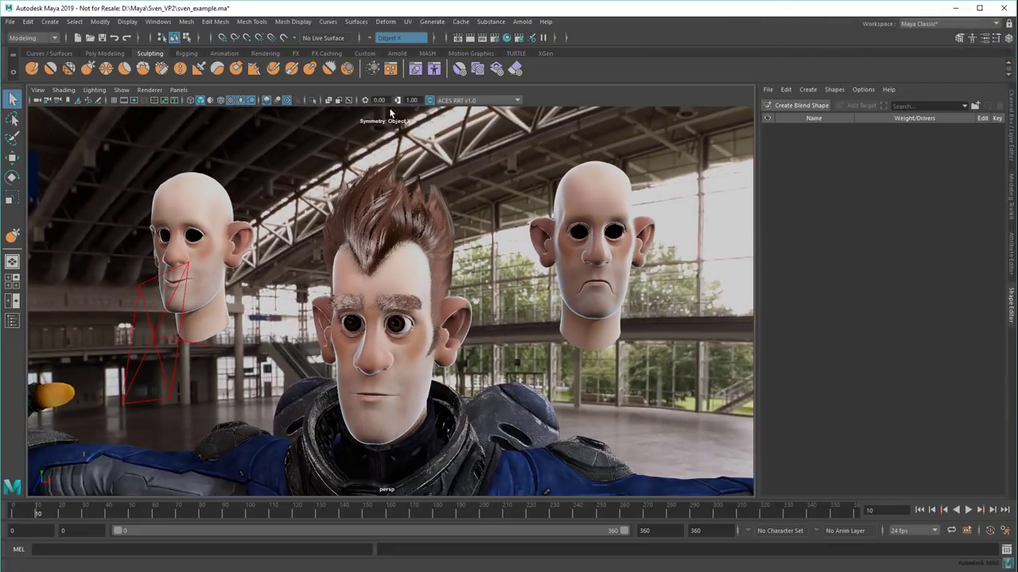
Create a blend shape on the main character's head with the smiling head as target
left_click(191, 263)
left_click(389, 266, "shift")
left_click(793, 105)
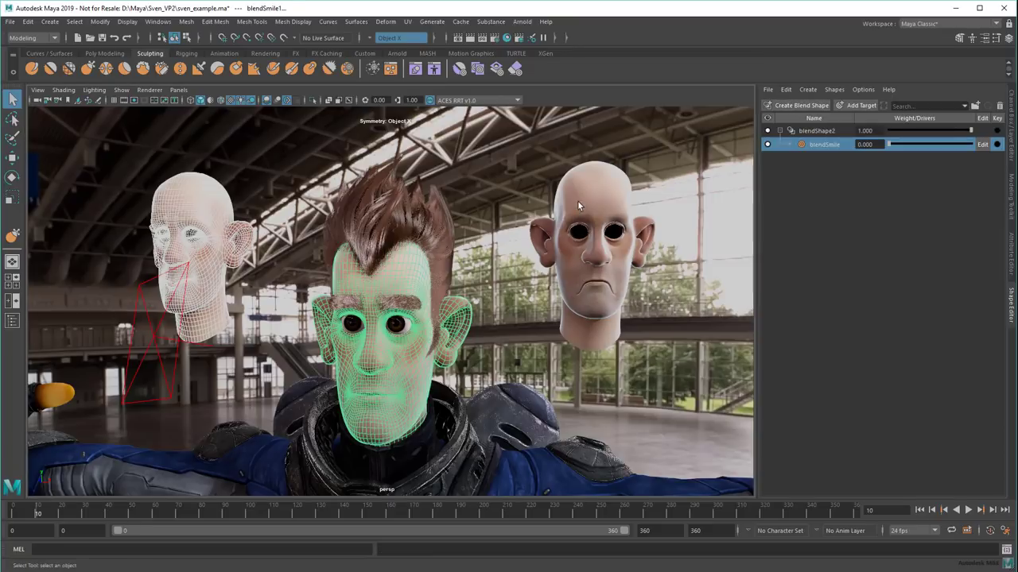
Create a second blend shape on the main character's head with the frowning head as target
left_click(578, 200)
left_click(381, 263, "shift")
left_click(795, 106)
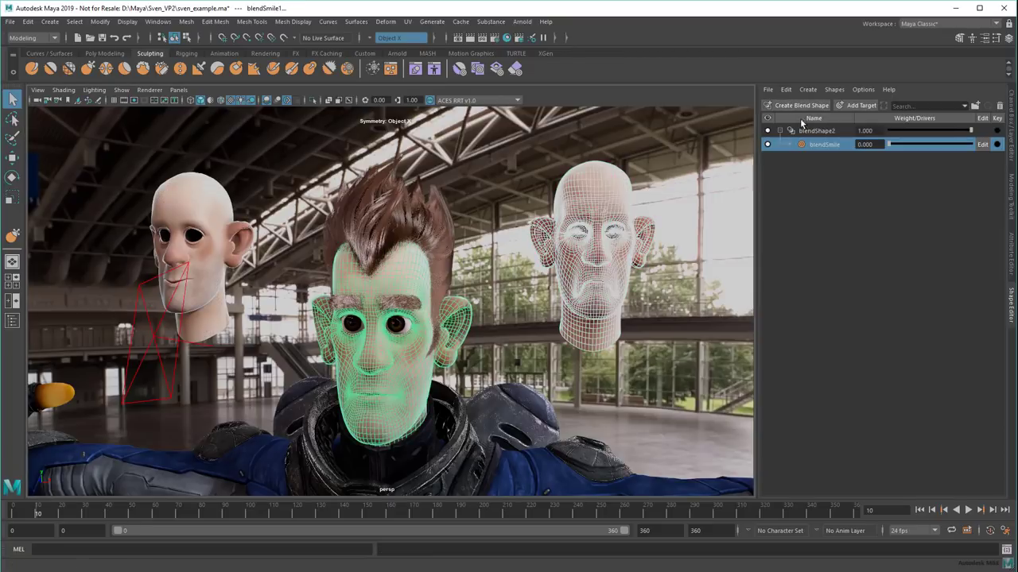
Clear the selection and test the blendSmile and blendFrown weights, returning each to 0
left_click(675, 306)
left_click_drag(889, 145, 982, 144)
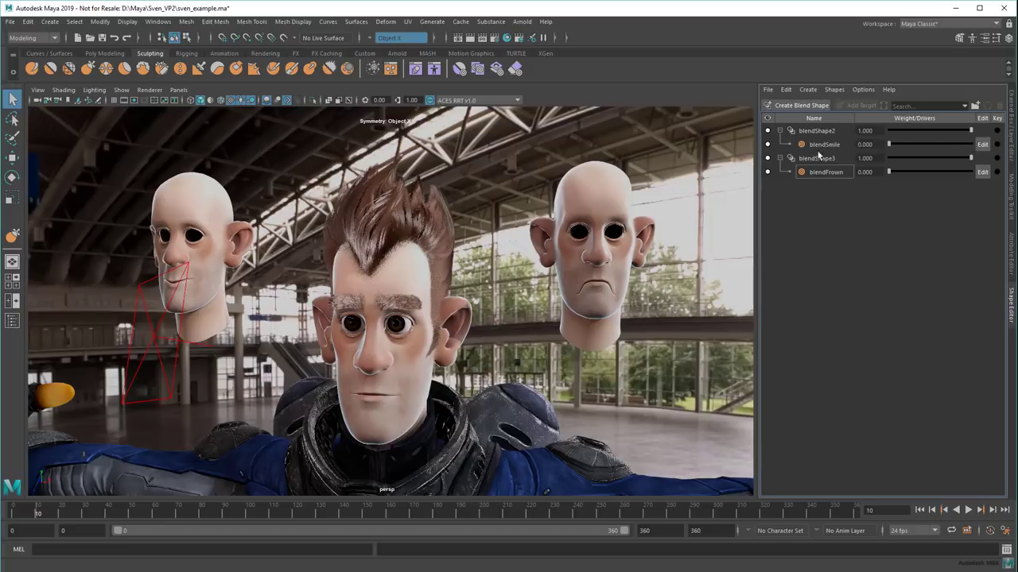
left_click_drag(890, 172, 865, 190)
Return to the Channel Box and show NURBS Curves in the viewport, framing the character's rig controls and outstretched arm
left_click(1011, 158)
left_click(122, 91)
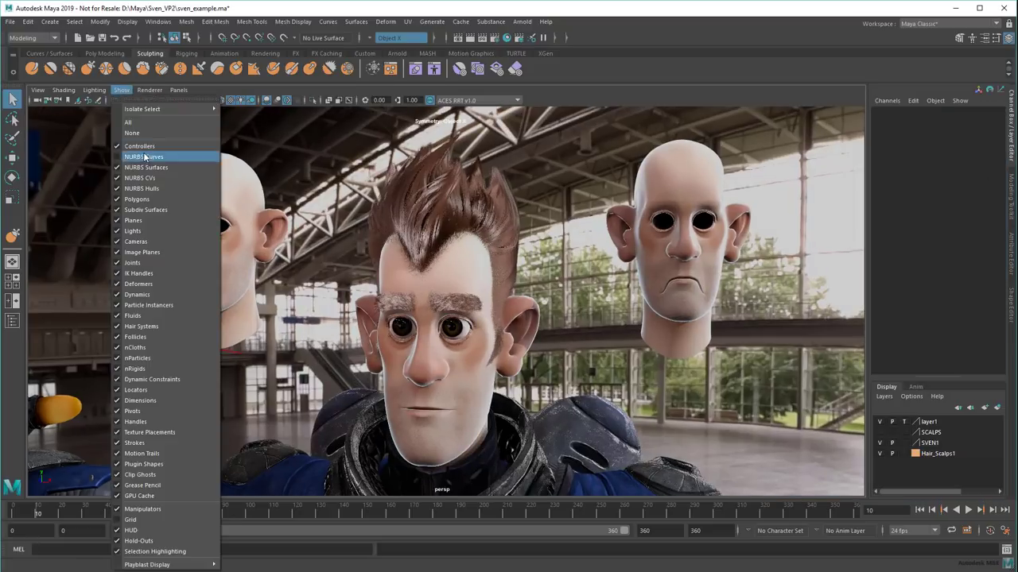
left_click(145, 157)
scroll(736, 427, "down", 6)
middle_click_drag(736, 427, 500, 360, "alt")
left_click_drag(500, 360, 330, 244, "alt")
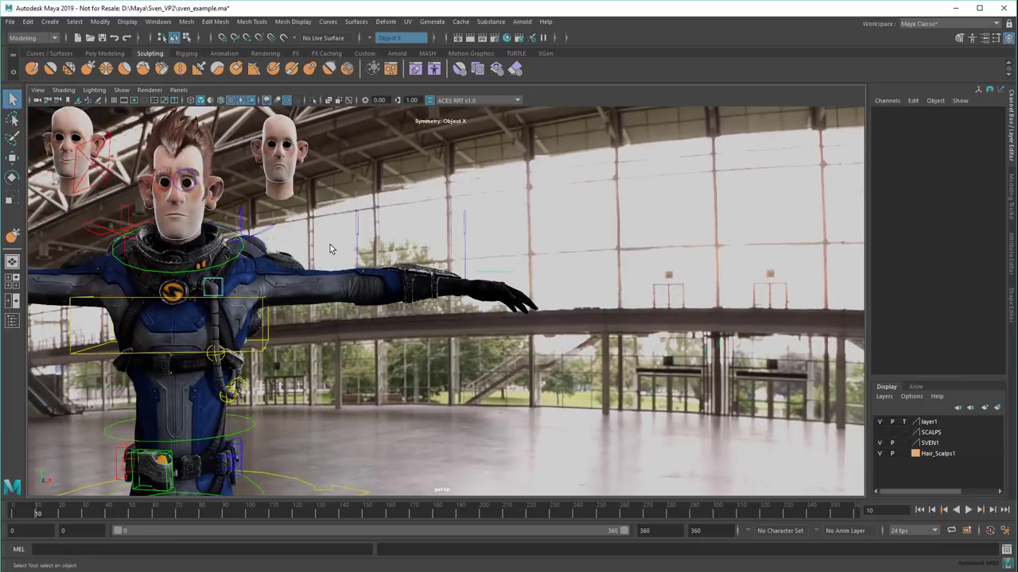
Snap-rotate the left FK shoulder control to lower the arm to the character's side, then clear the selection
left_click(242, 223)
key("e")
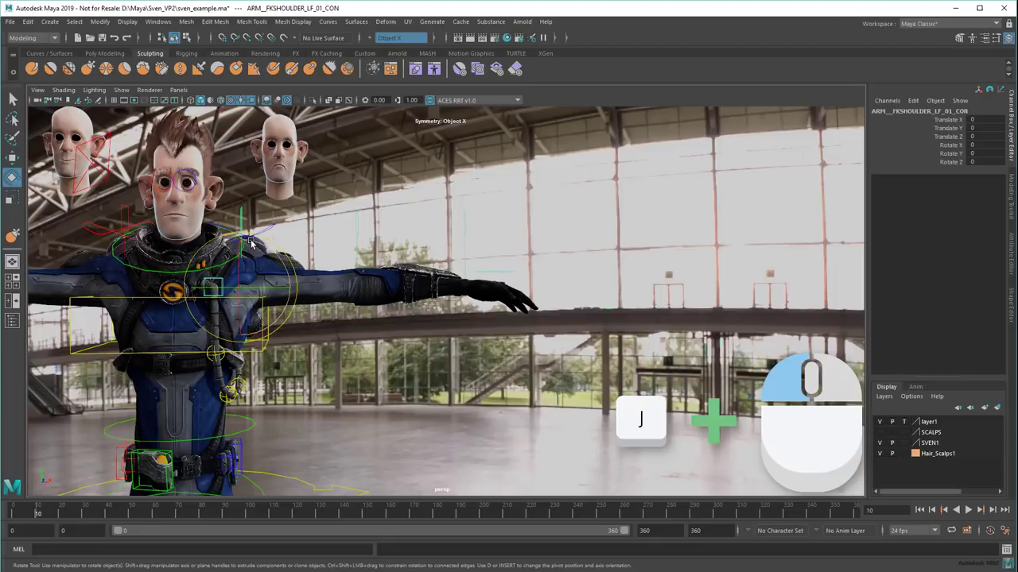
left_click_drag(250, 243, 292, 255)
left_click(402, 305)
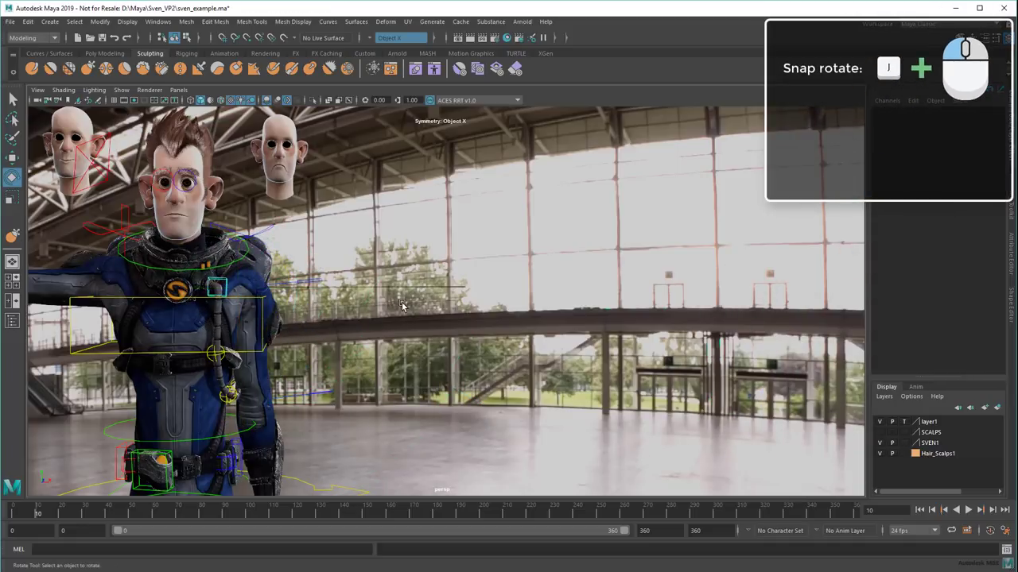
Select the ring of faces around the narrow front section of the right arm's gun barrel
middle_click_drag(169, 309, 739, 306, "alt")
left_click_drag(739, 306, 552, 313, "alt")
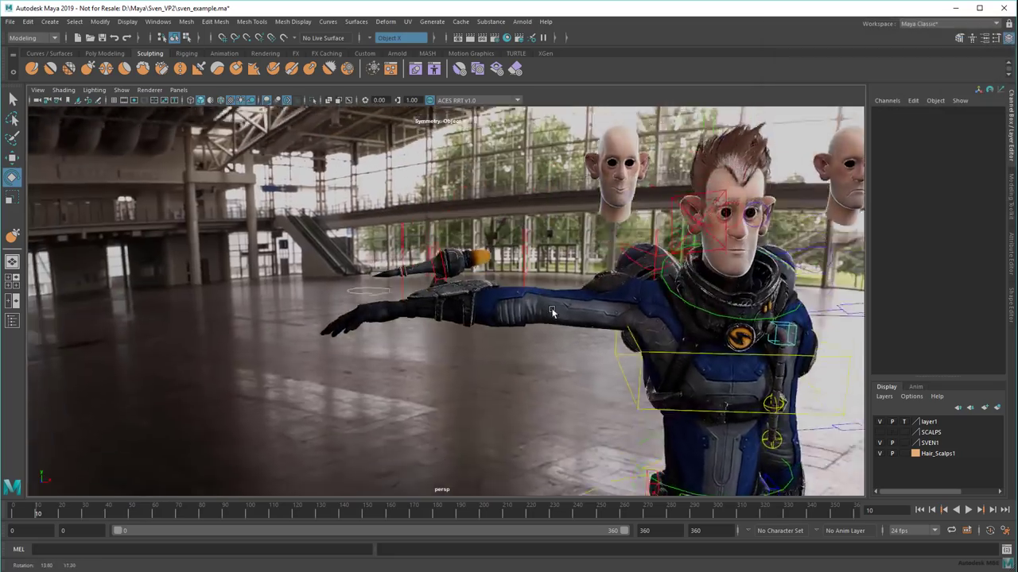
right_click_drag(552, 314, 679, 283, "alt")
middle_click_drag(493, 232, 524, 345, "alt")
left_click_drag(523, 343, 580, 296, "alt")
key("q")
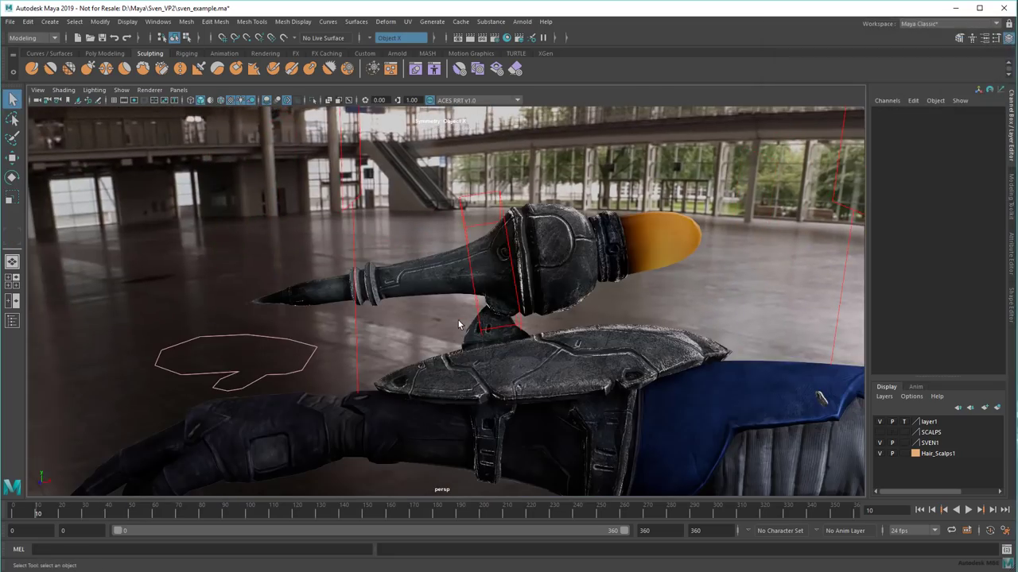
right_click_drag(573, 321, 513, 334, "alt")
left_click_drag(513, 334, 572, 338, "alt")
right_click_drag(572, 338, 556, 320, "alt")
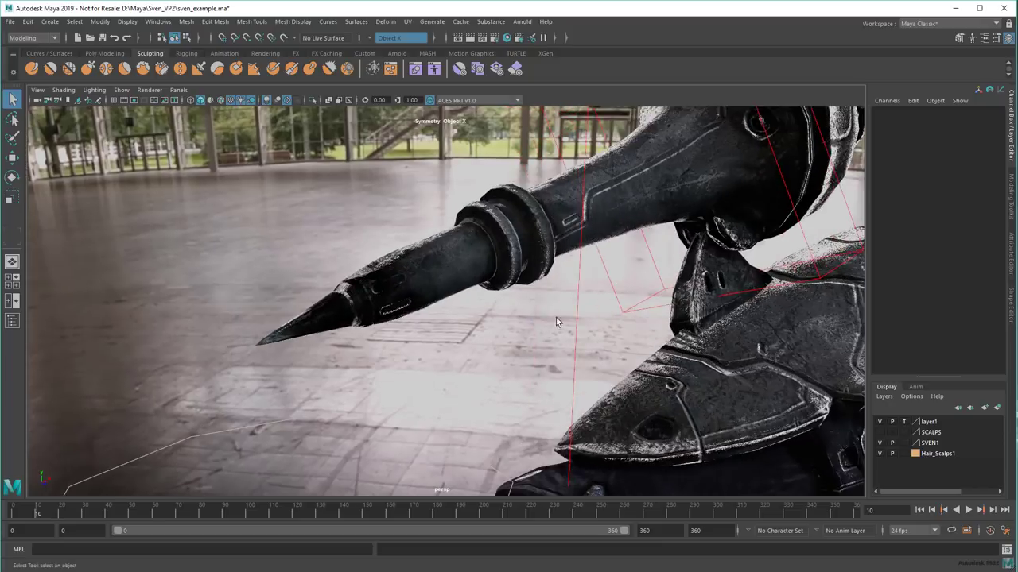
middle_click_drag(556, 321, 546, 342, "alt")
left_click(482, 293)
right_click_drag(481, 292, 476, 304)
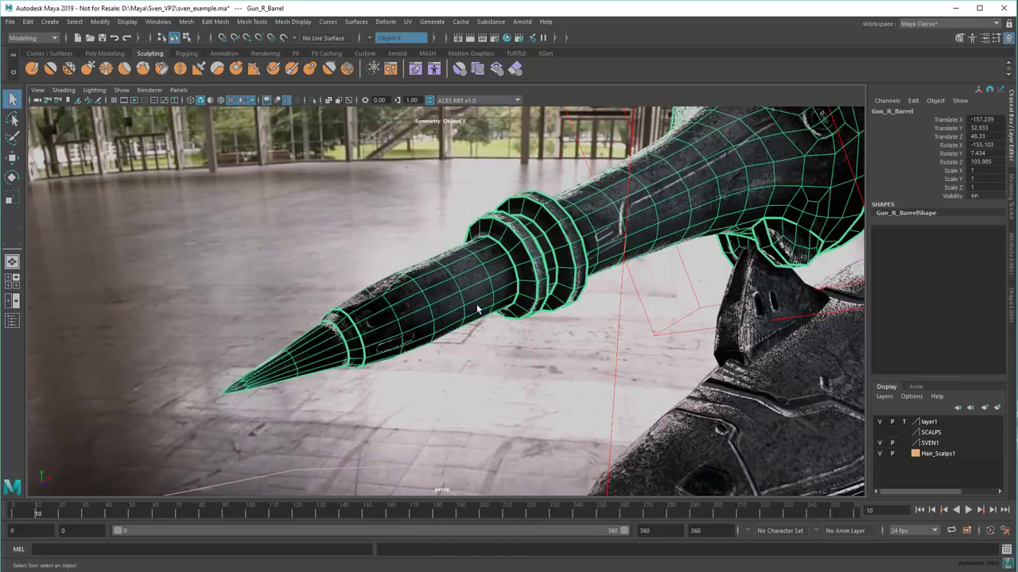
left_click(475, 293)
double_click(471, 277, "shift")
Try scaling the selected ring of barrel faces uniformly, and undo the scaling
key("r")
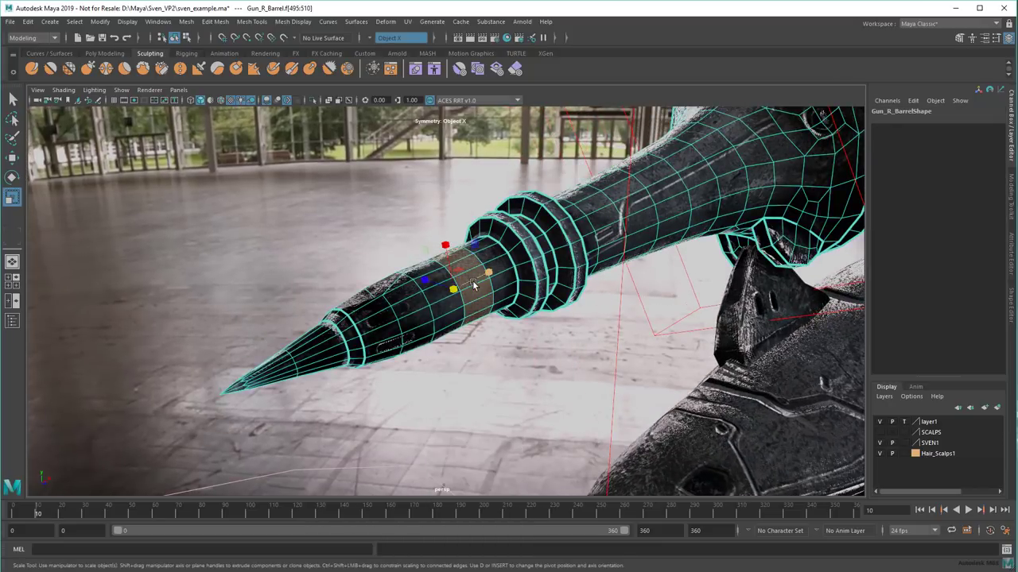
left_click_drag(456, 290, 526, 360)
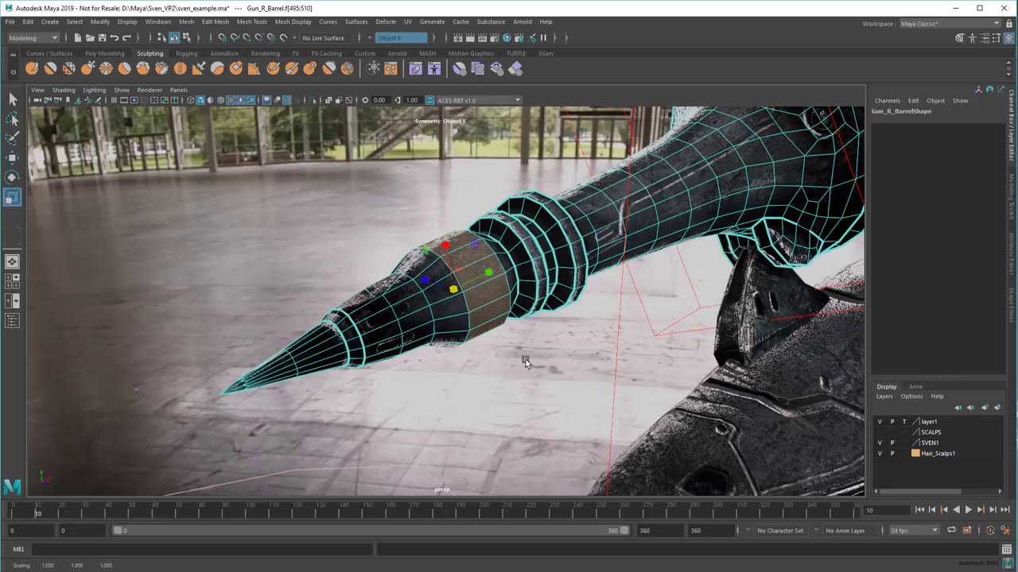
key("ctrl+z")
Extrude the selected barrel faces outward with a uniform scale to form a raised band, and return to object selection
mouse_move(453, 290)
left_mouse_down("shift")
mouse_move(468, 298)
mouse_move(485, 275)
mouse_move(467, 276)
left_mouse_up("shift")
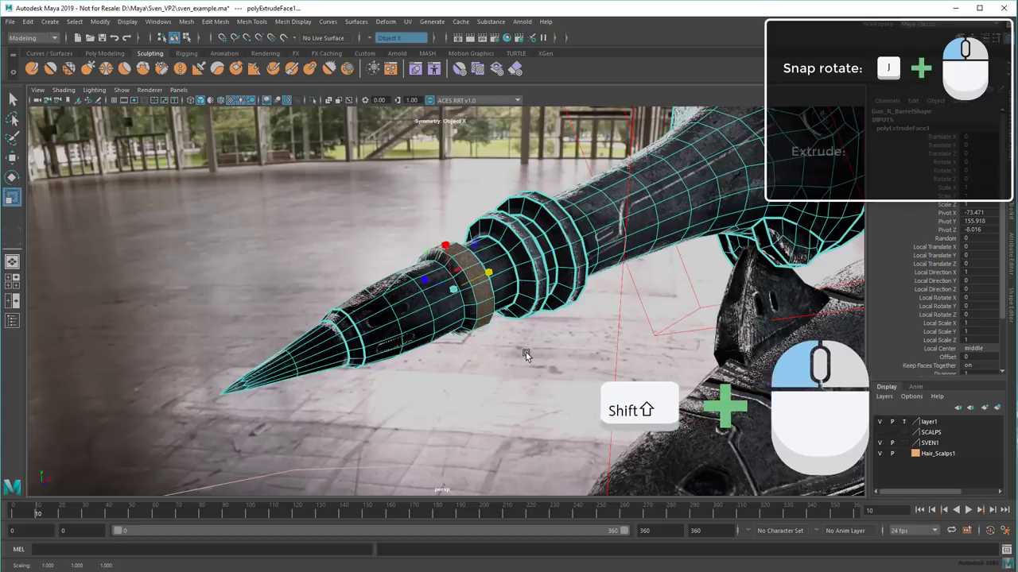
left_click_drag(525, 352, 535, 372, "alt")
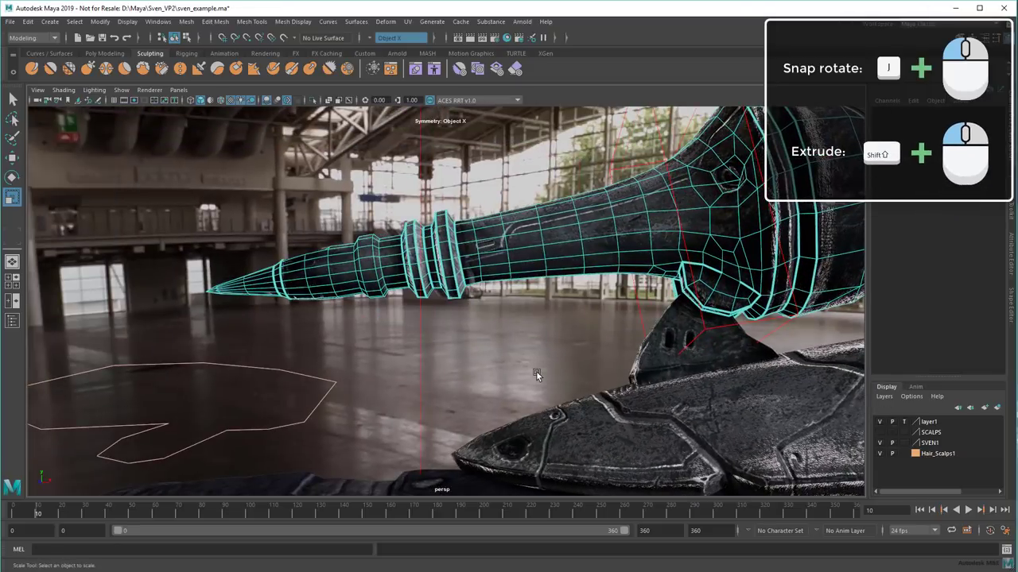
scroll(543, 370, "down", 5)
middle_click_drag(644, 267, 519, 308, "alt")
key("F8")
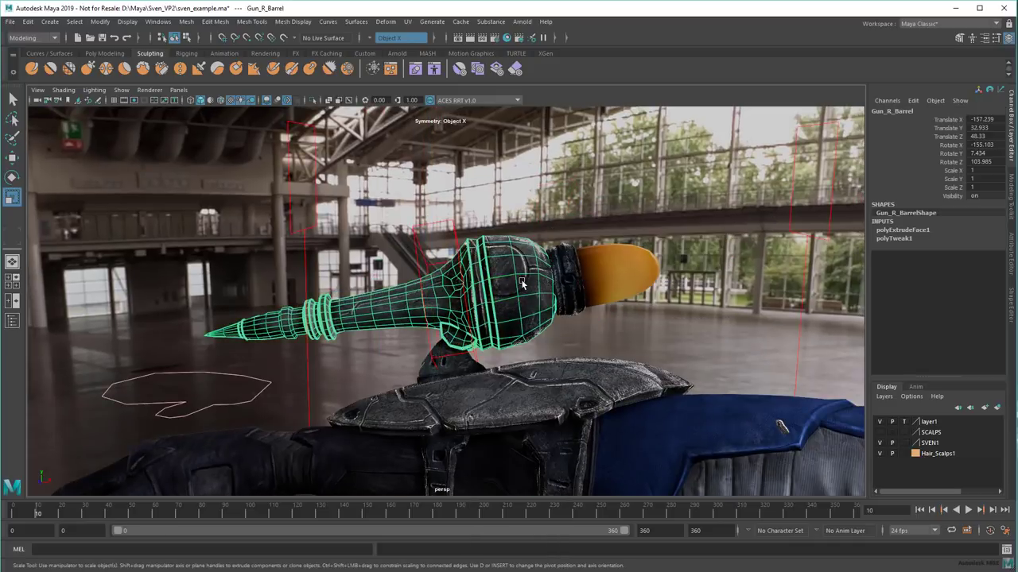
Duplicate the gun barrel by moving a copy above the original, and clear the selection
key("w")
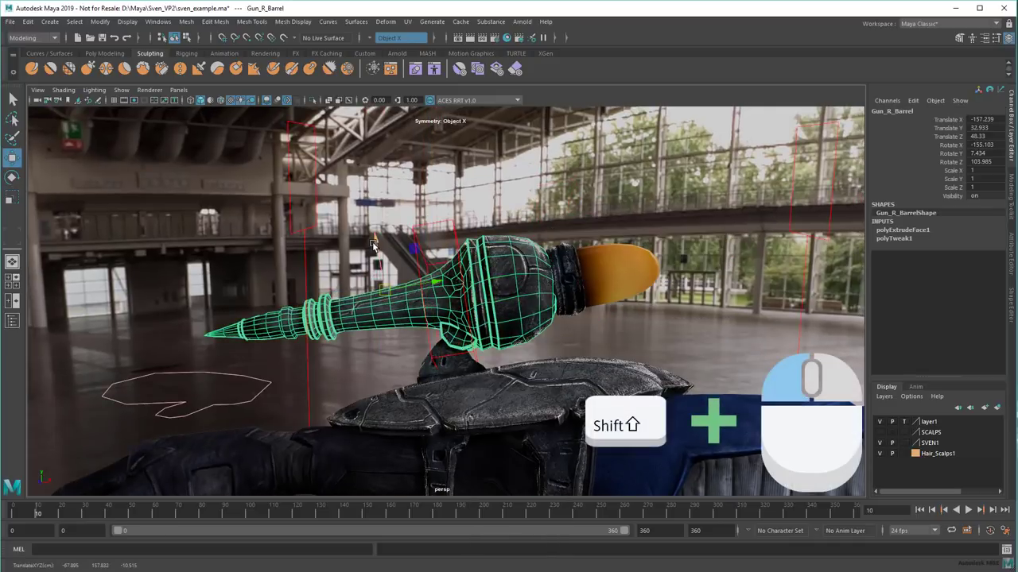
left_click_drag(375, 242, 348, 113, "shift")
left_click_drag(374, 175, 438, 199, "alt")
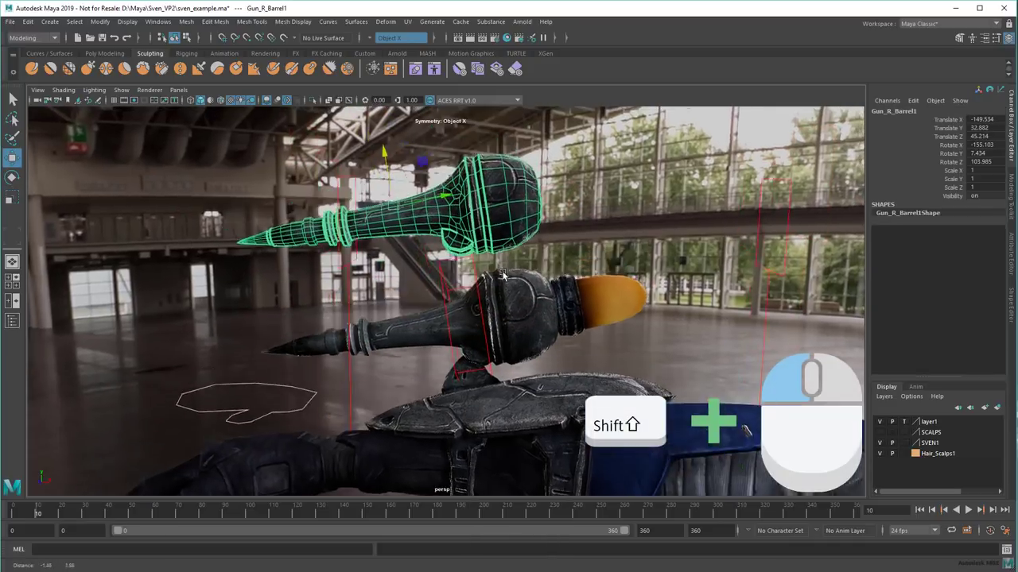
middle_click_drag(438, 198, 441, 210, "alt")
left_click(693, 354)
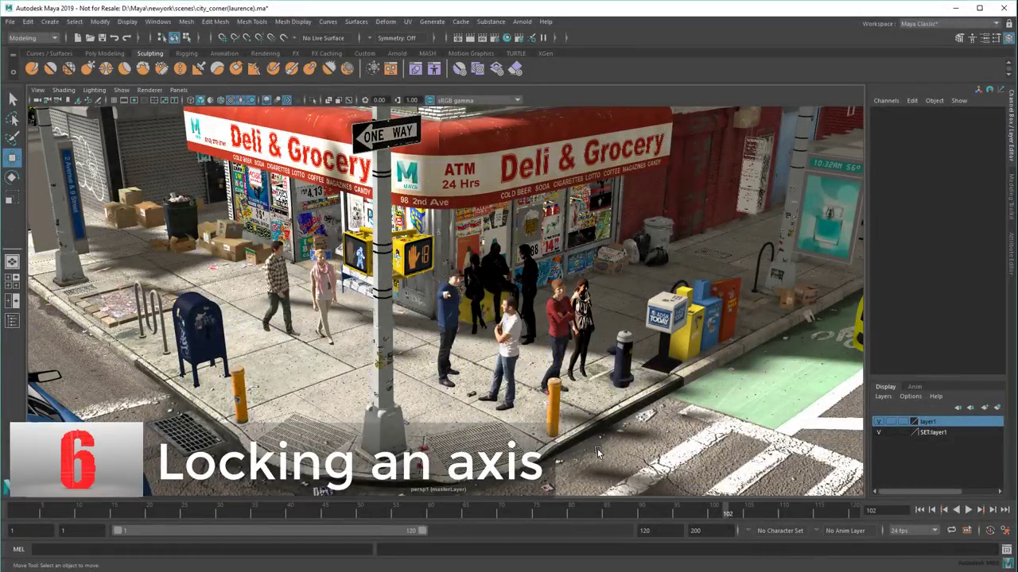
Move the man in the white shirt across the sidewalk, past the sign pole toward the blue mailbox
left_click(509, 360)
left_click_drag(462, 422, 309, 396)
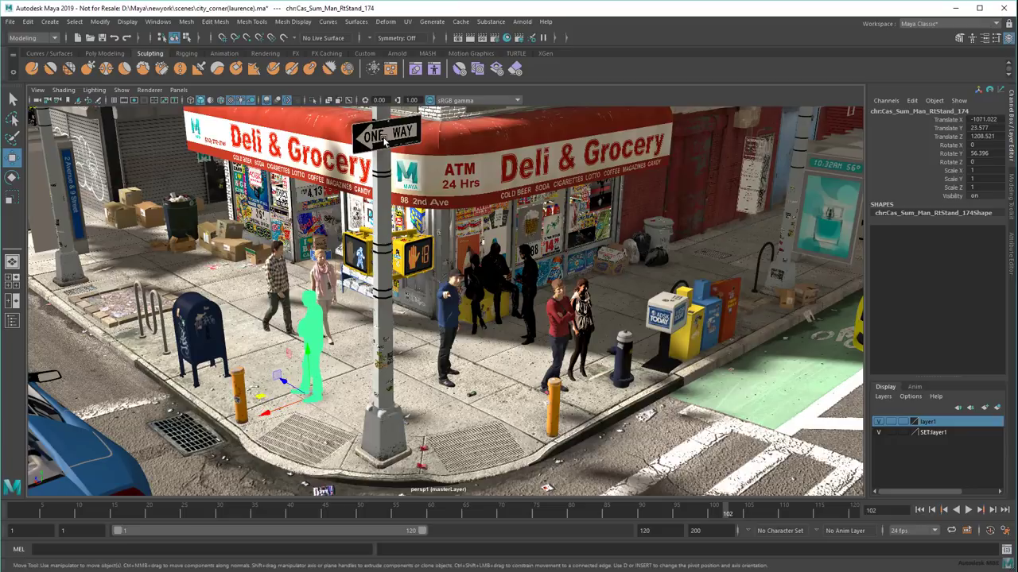
Lower the ONE WAY sign on its pole, adjust its position with one axis locked, and enlarge it in width and height
left_click(434, 156)
middle_click_drag(434, 157, 469, 231, "alt")
left_click_drag(408, 203, 396, 296)
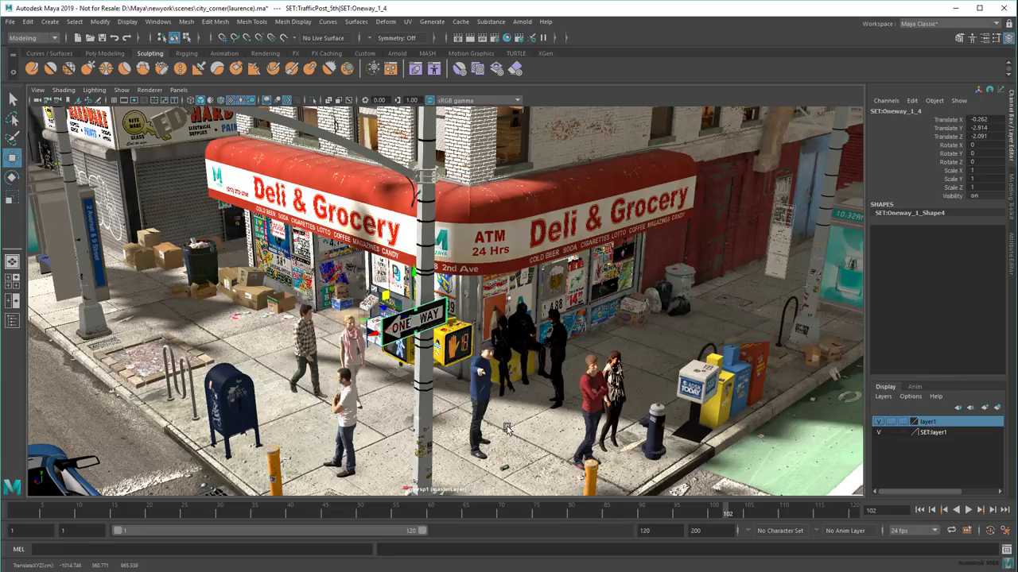
left_click_drag(386, 356, 401, 329, "ctrl")
key("r")
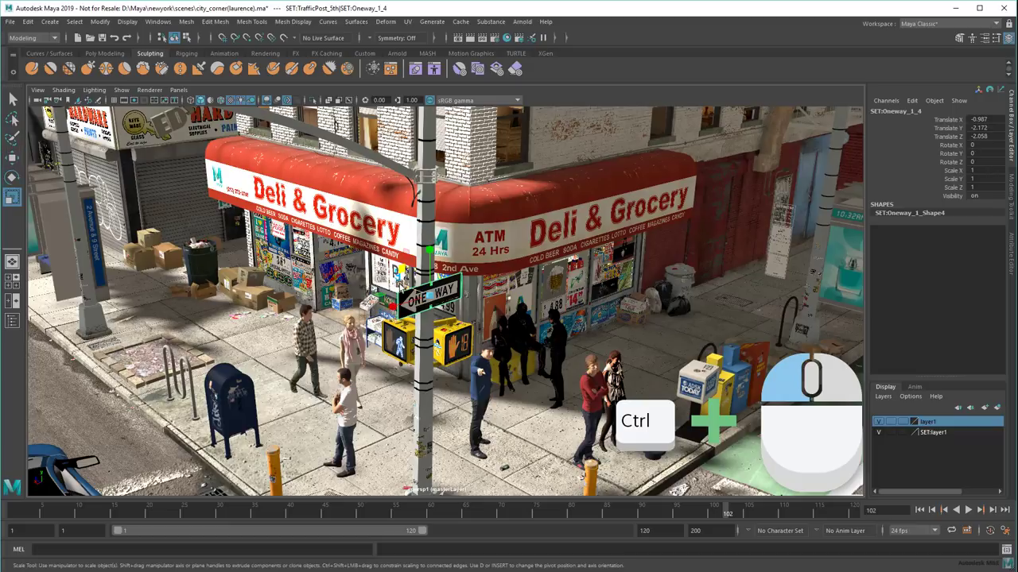
left_click_drag(400, 287, 371, 274, "ctrl")
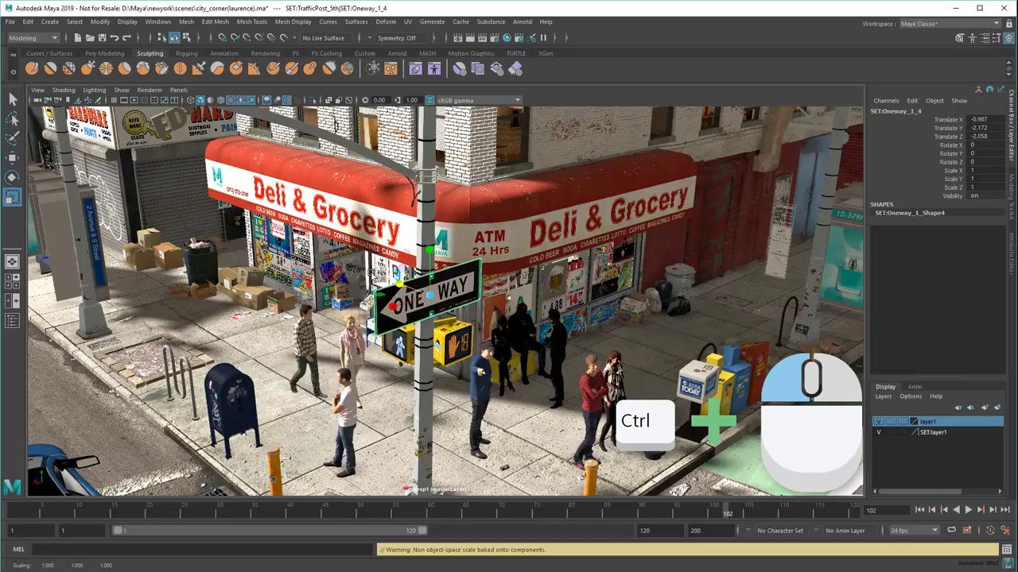
Move the man in blue beside the yellow bollard and the shadowed woman toward the trash bags, keeping both on the ground plane
middle_click_drag(522, 390, 497, 410, "alt")
left_click(430, 349)
key("w")
left_click(455, 308)
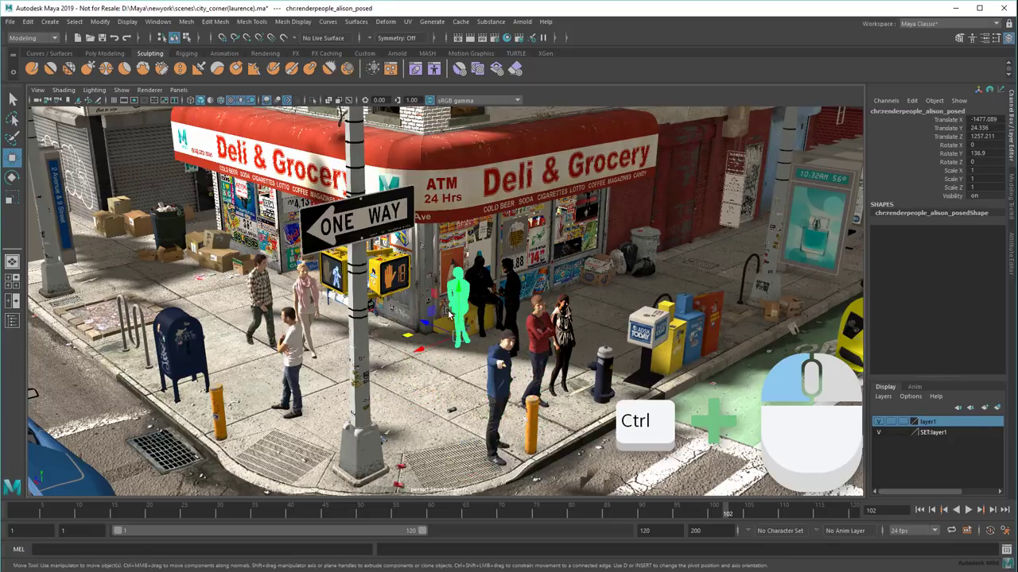
middle_click_drag(450, 314, 569, 274, "ctrl")
Select the man in the red shirt, enlarge and shrink the move manipulator, and leave it slightly enlarged
left_click(541, 338)
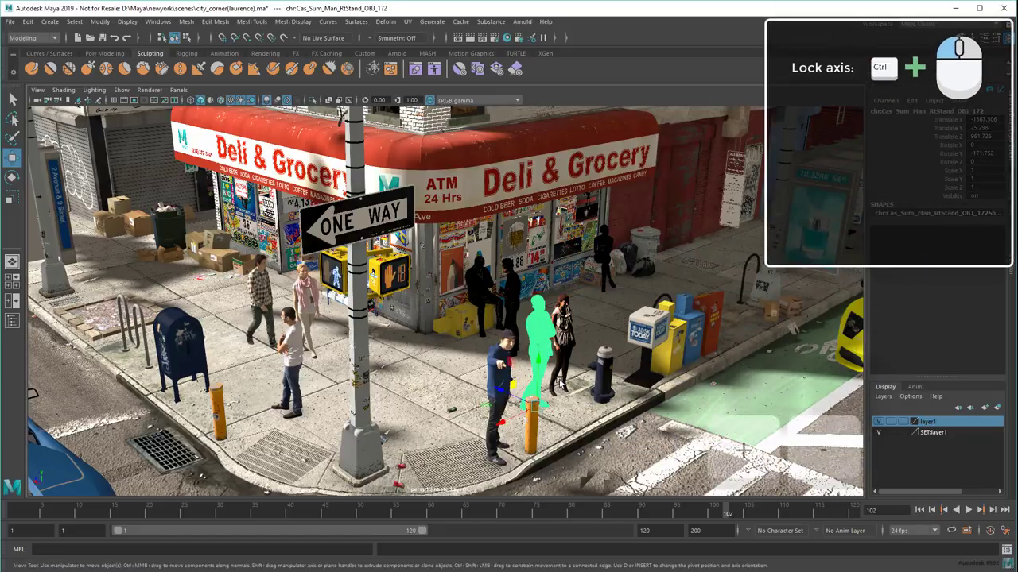
key("plus")
key("plus")
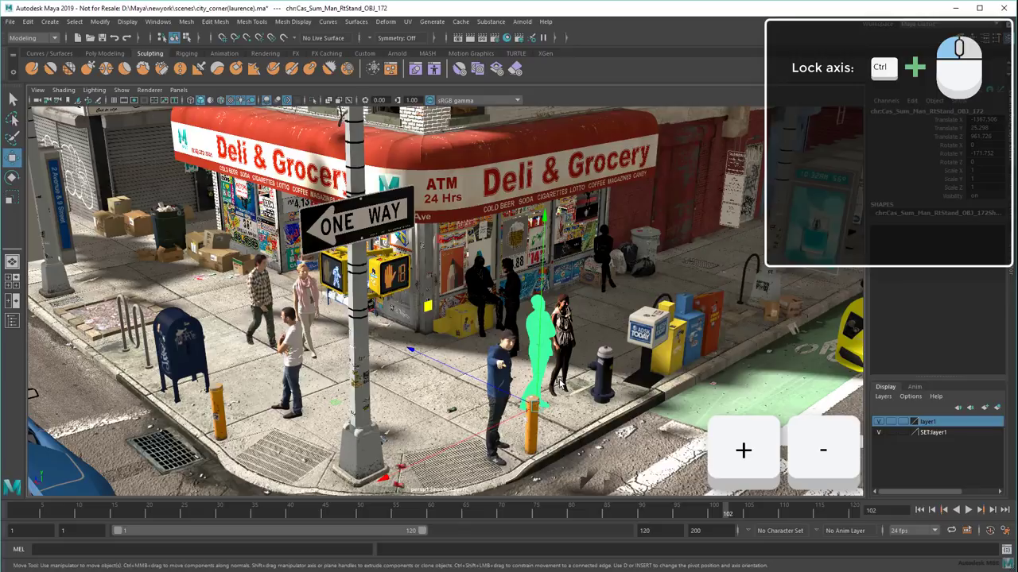
key("minus")
key("minus")
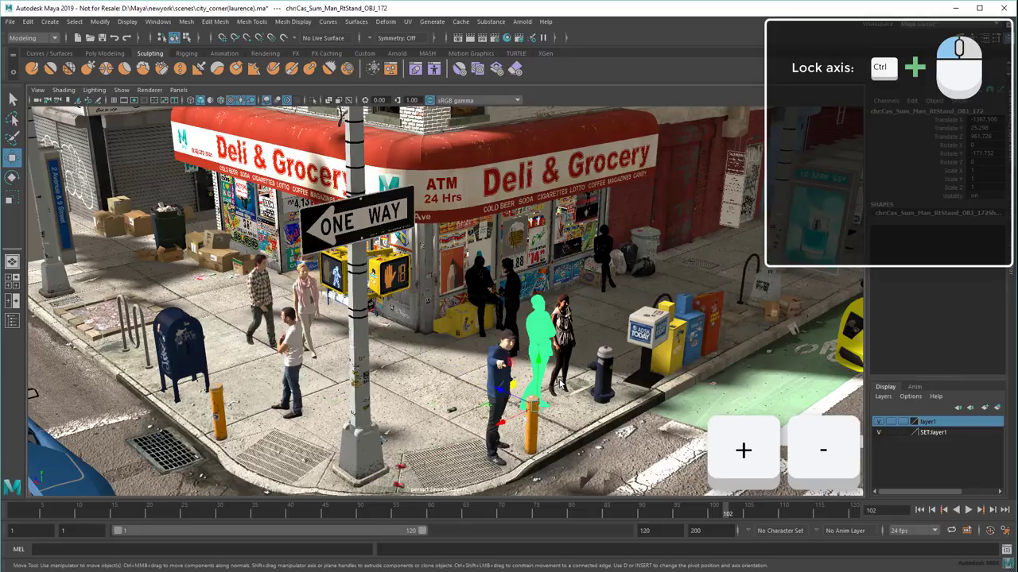
key("plus")
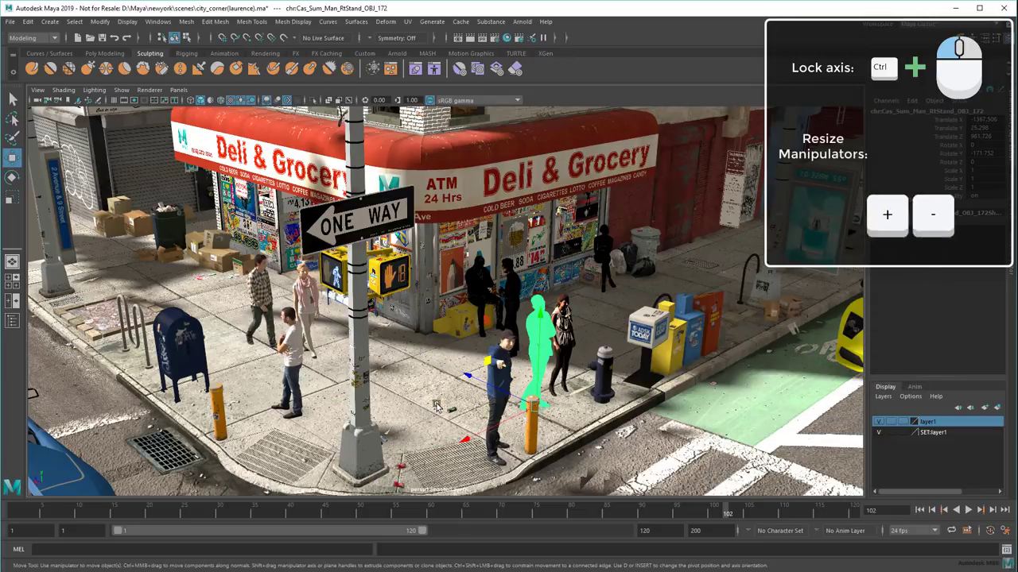
Move the man in red past the newspaper boxes and the woman next to him toward the fire hydrant
left_click_drag(448, 405, 641, 329)
left_click(564, 335)
left_click_drag(457, 388, 470, 414)
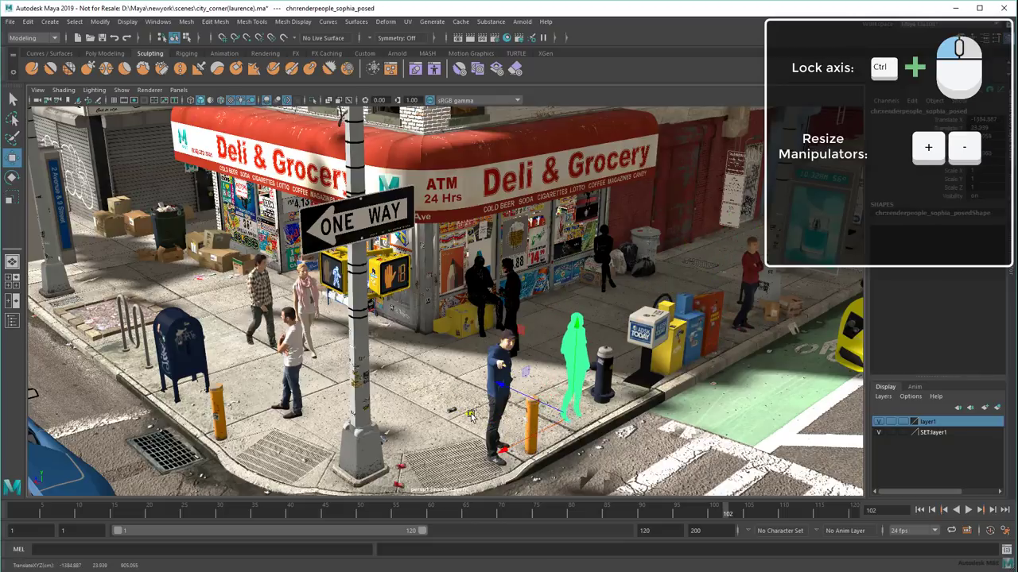
Move the yellow sports car body from the green bike lane to the crosswalk at the corner
left_click(848, 343)
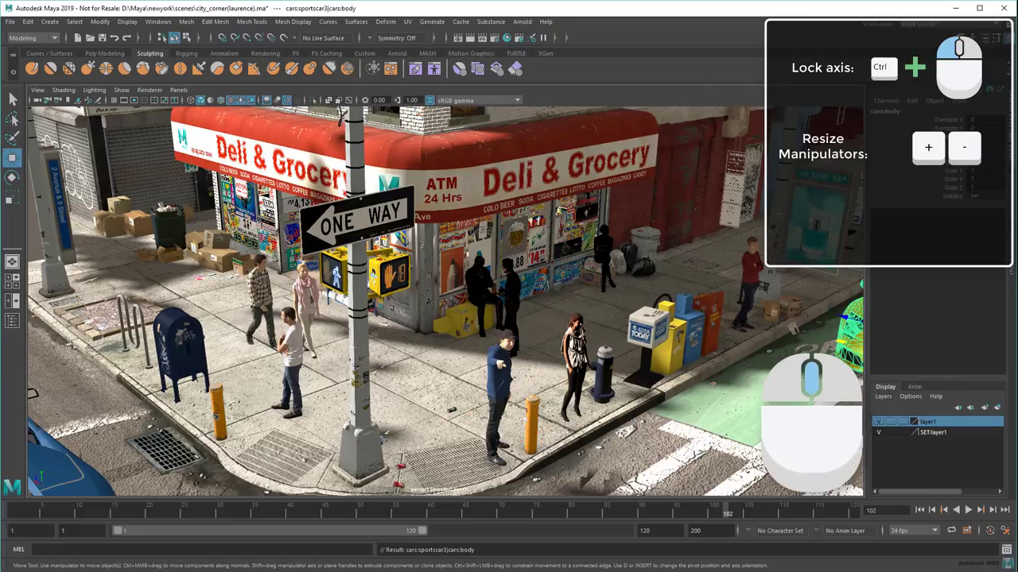
middle_click_drag(845, 350, 569, 397)
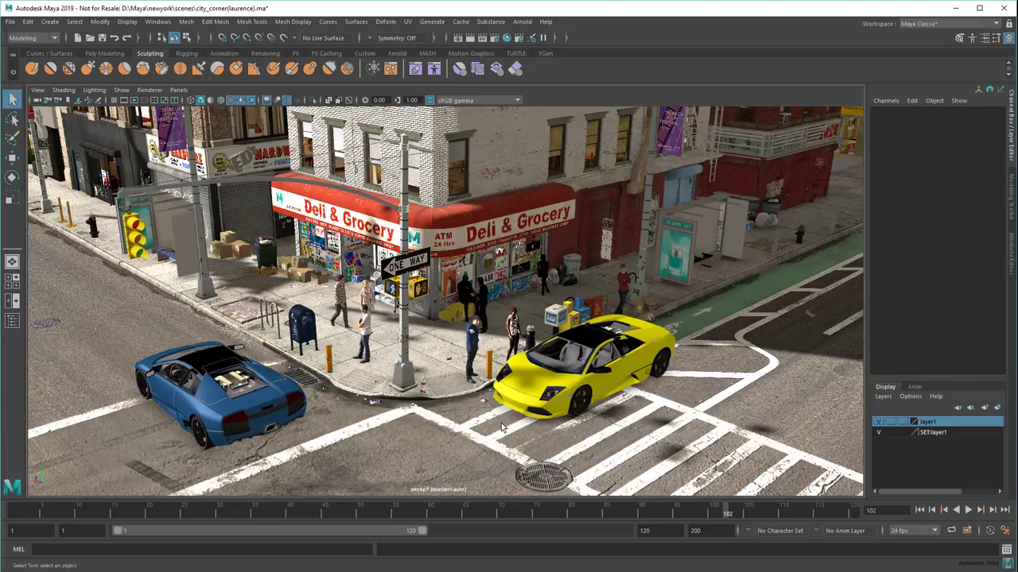
Move the camera around to the deli's side street, and step through the camera move history back to the wide corner view
left_click_drag(396, 419, 509, 396, "alt")
middle_click_drag(509, 396, 402, 435, "alt")
right_click_drag(403, 435, 605, 451, "alt")
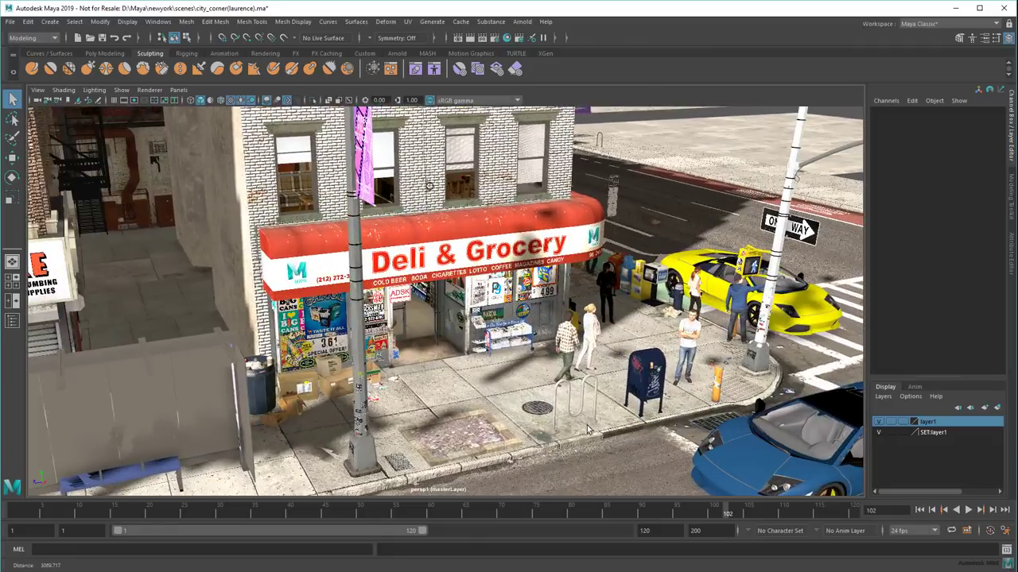
middle_click_drag(604, 451, 555, 389, "alt")
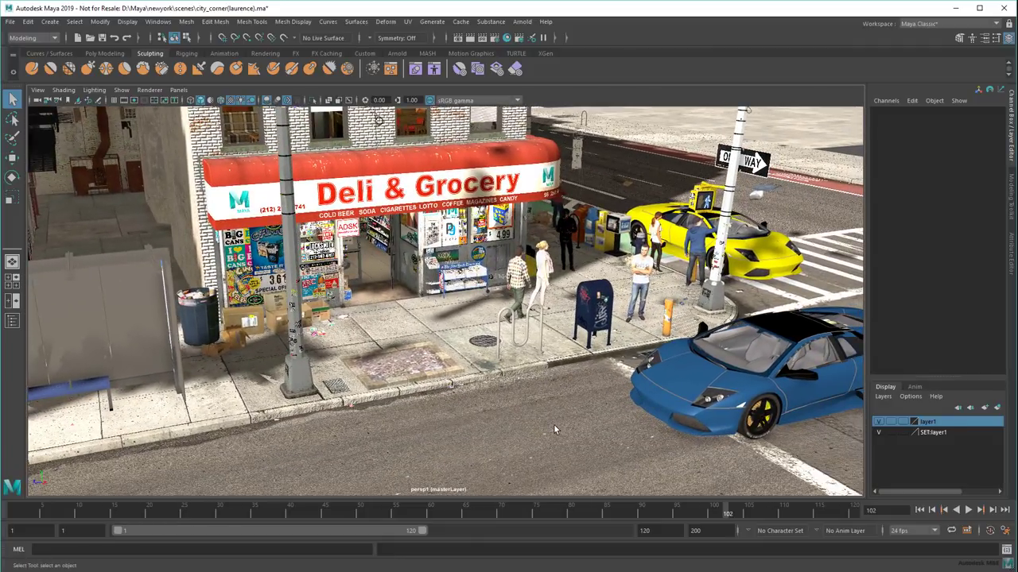
key("bracketleft")
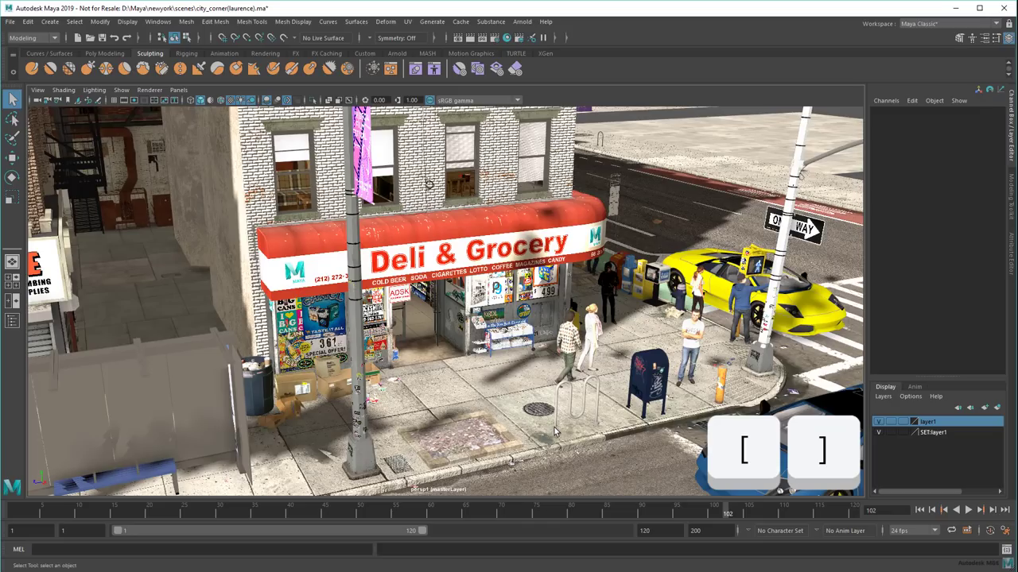
key("bracketleft")
key("bracketleft")
key("bracketleft")
key("bracketleft")
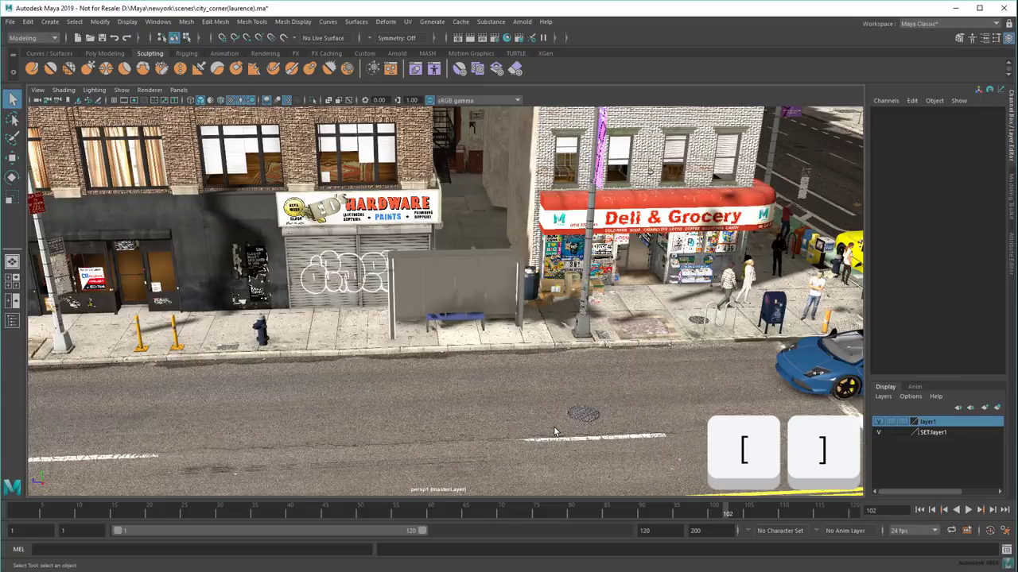
key("bracketright")
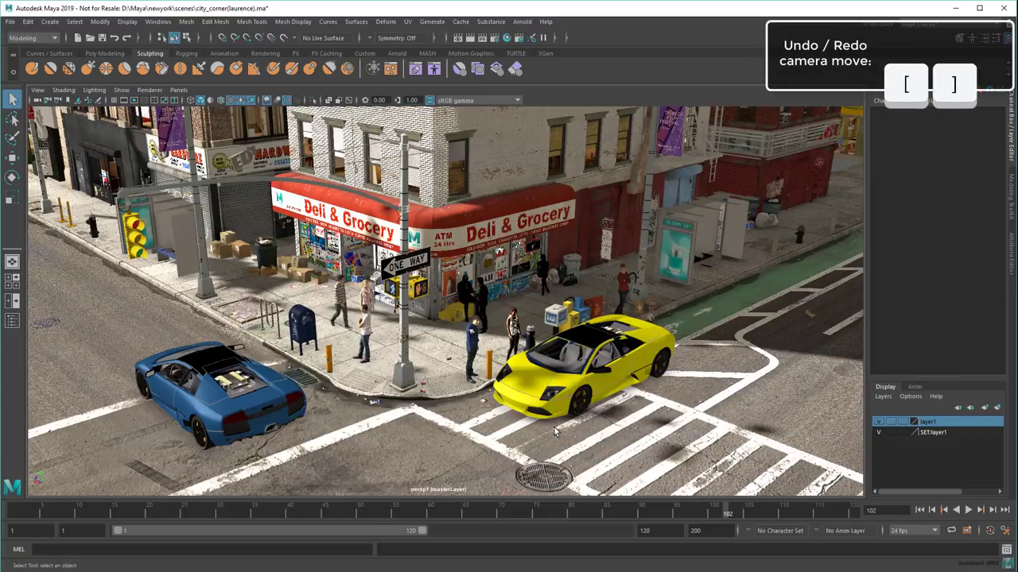
Set the undo queue to Infinite in the preferences and save them
left_click(158, 21)
mouse_move(197, 124)
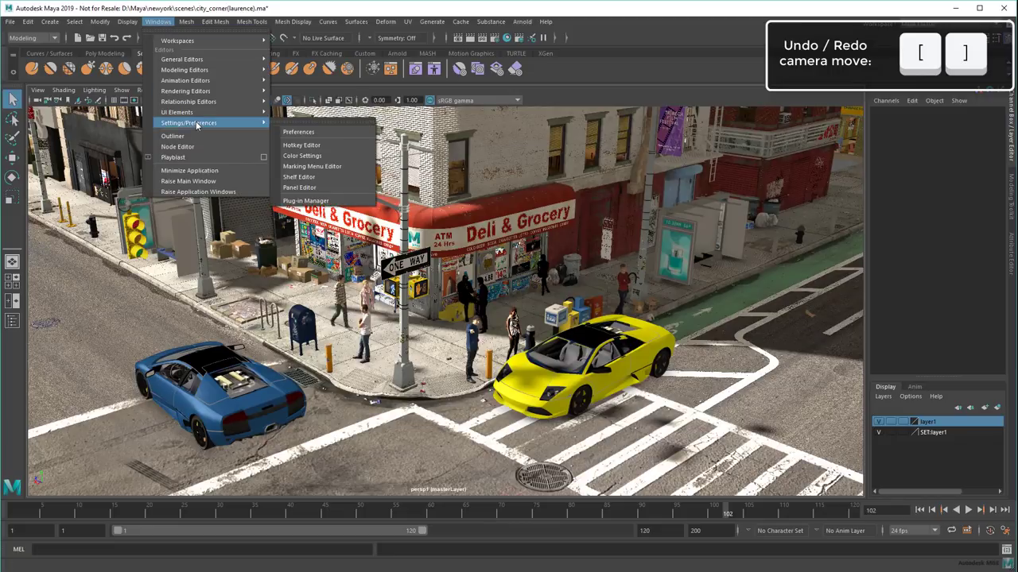
left_click(299, 132)
left_click(244, 344)
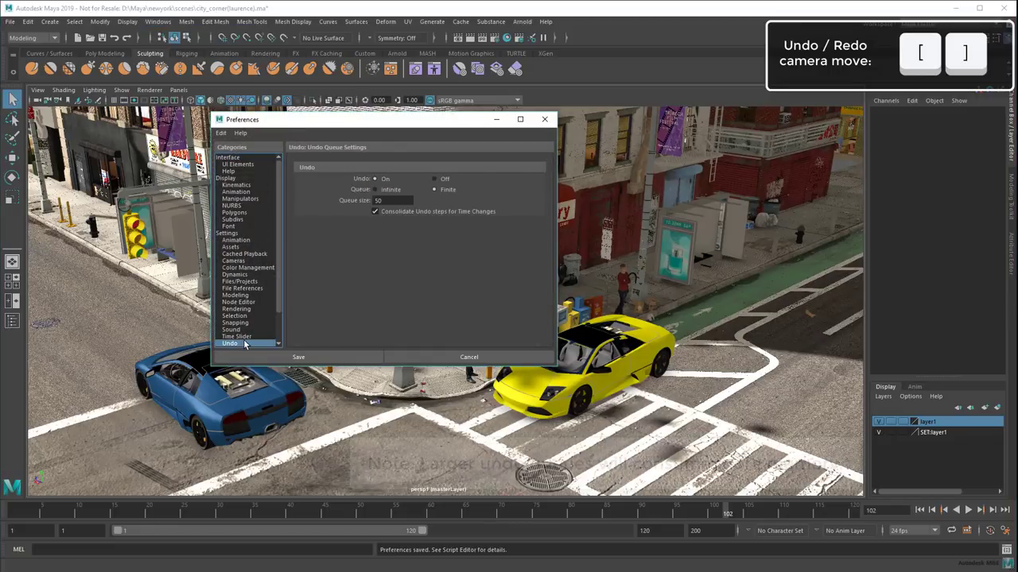
left_click(376, 189)
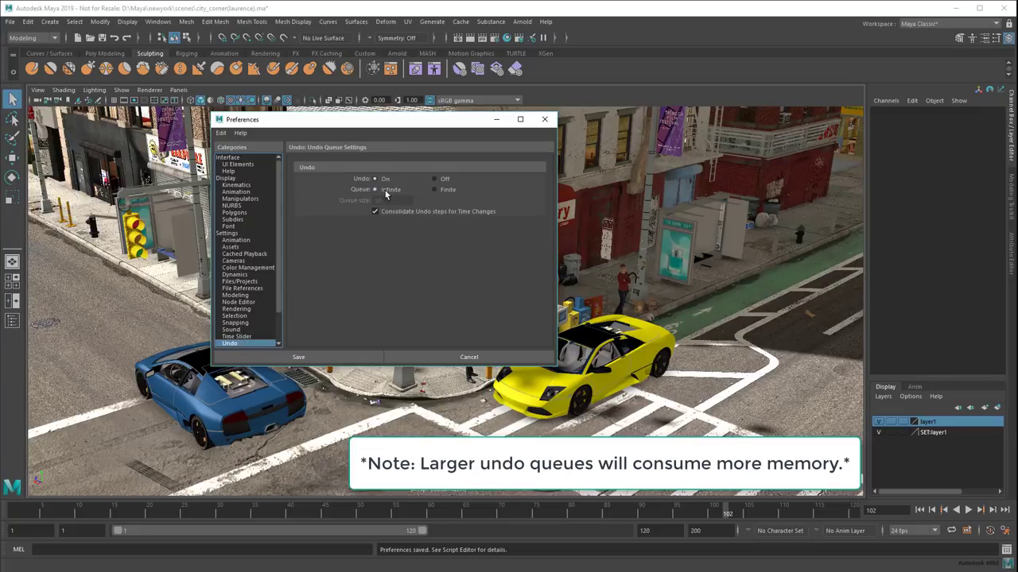
left_click(352, 358)
Undo the recent edits in sequence, reverting the yellow car, the pedestrians and the ONE WAY sign
key("ctrl+z")
key("ctrl+z")
key("ctrl+z")
key("ctrl+z")
key("ctrl+z")
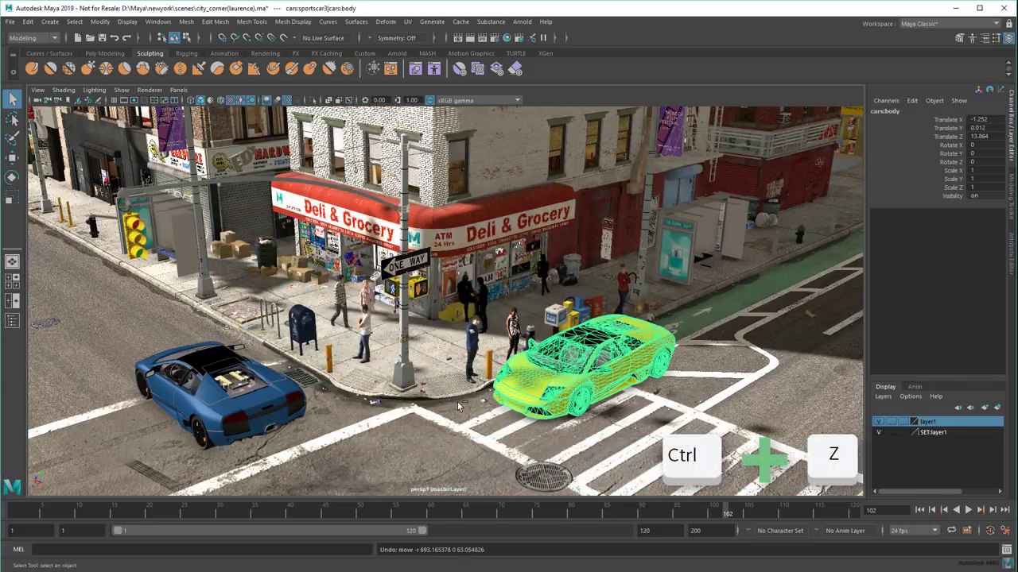
key("ctrl+z")
key("ctrl+z")
key("ctrl+z")
key("ctrl+z")
key("ctrl+z")
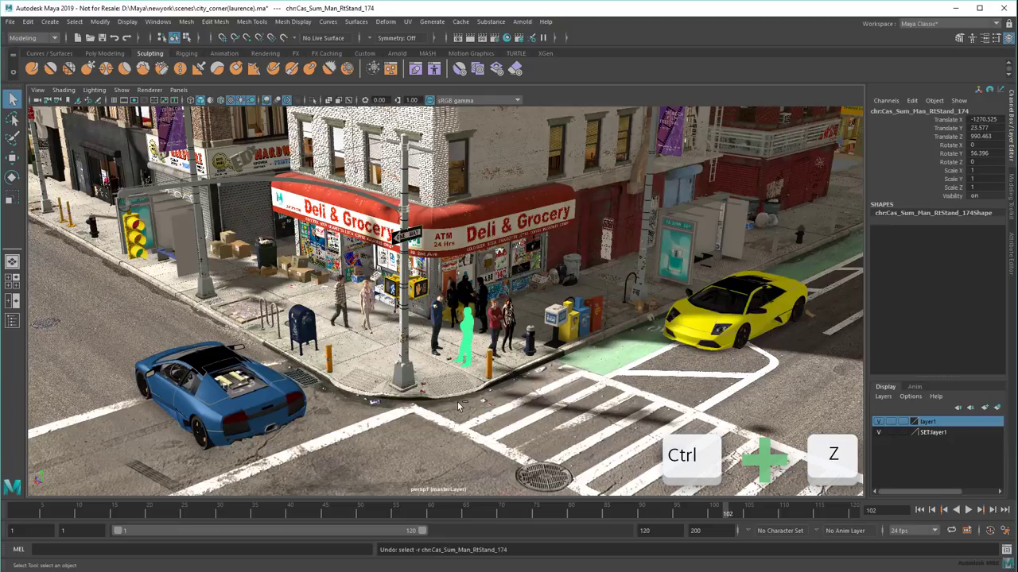
key("ctrl+z")
scroll(458, 406, "up", 6)
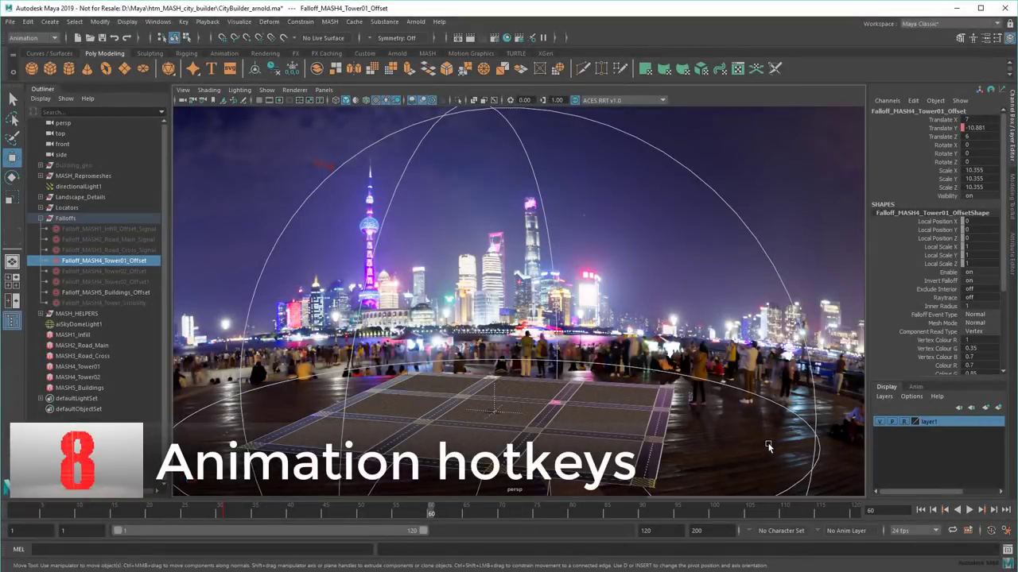
Raise the Tower01 offset falloff to Translate Y 5.563, key only its translation at frame 60, and scrub through the motion
middle_click_drag(767, 435, 724, 158)
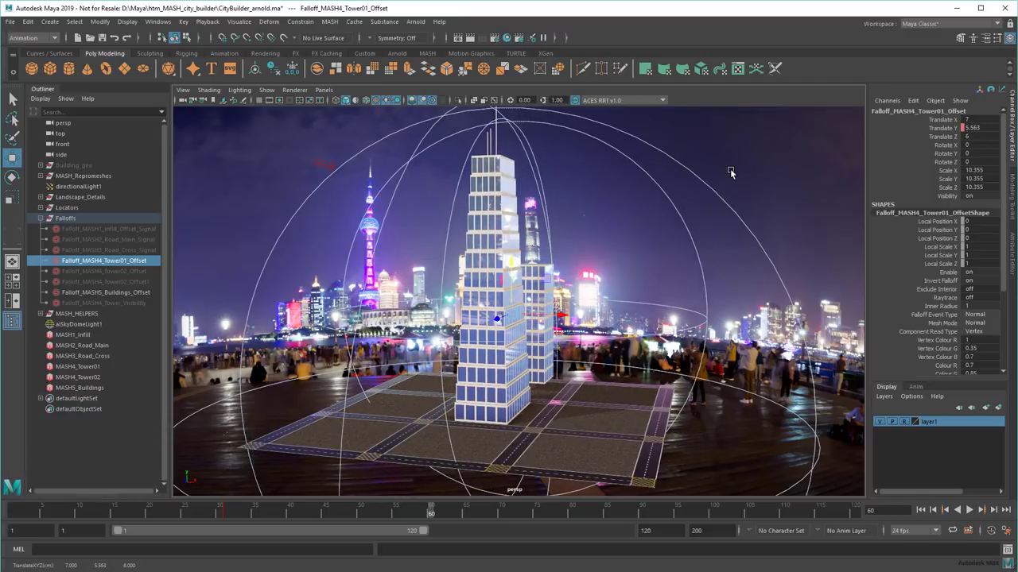
key("s")
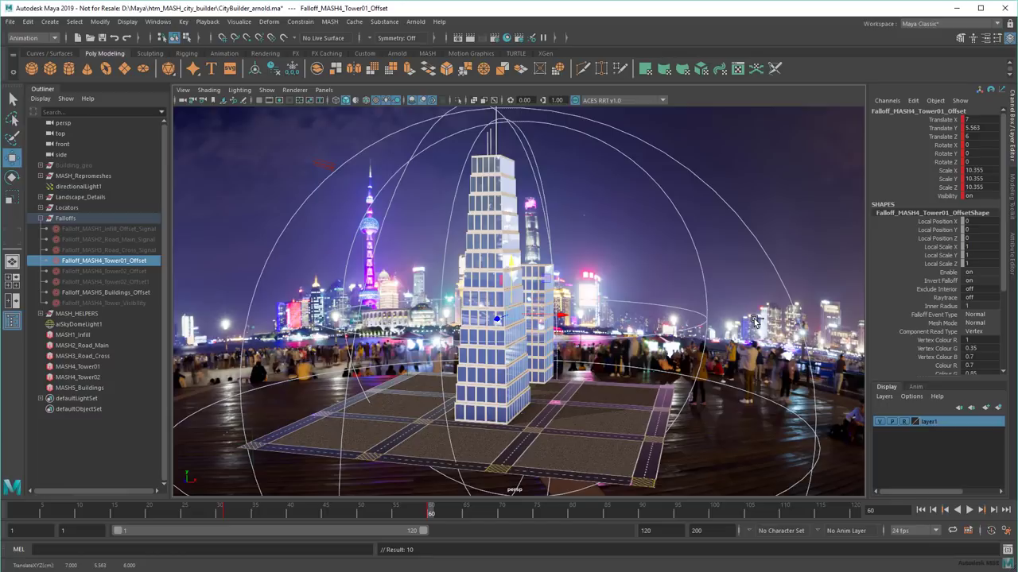
key("shift+w")
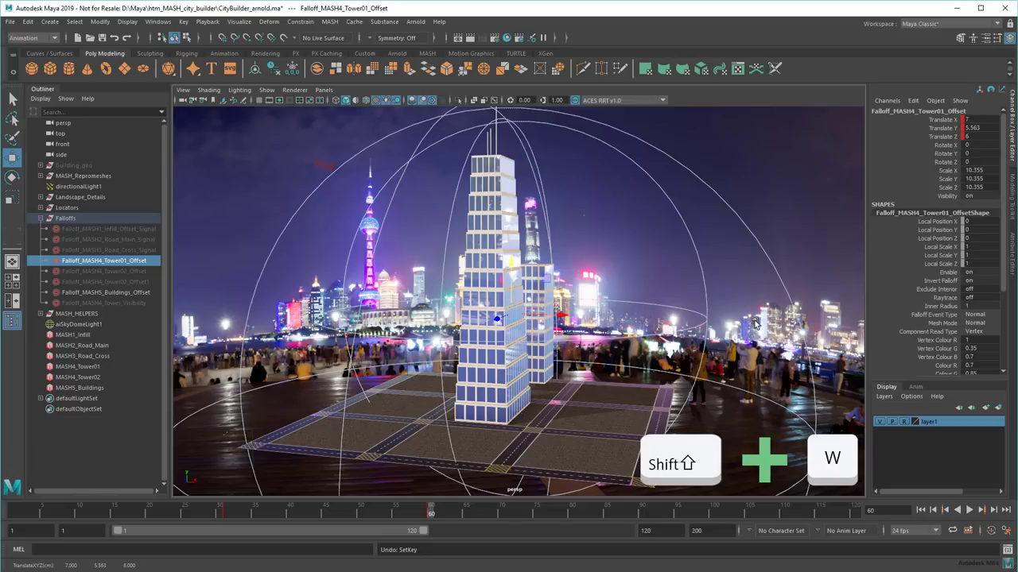
left_click_drag(436, 518, 209, 521)
left_click_drag(345, 525, 432, 519)
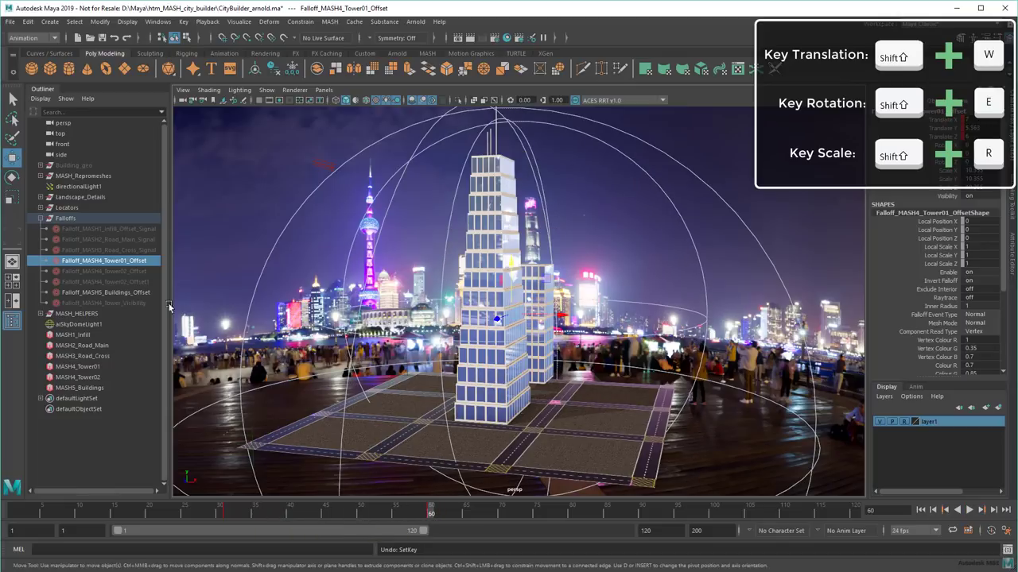
Key only the scale of the MASH5 buildings offset falloff at frame 36
left_click(139, 292)
key("r")
mouse_move(493, 412)
left_mouse_down()
mouse_move(464, 412)
mouse_move(503, 411)
mouse_move(492, 411)
left_mouse_up()
left_click_drag(423, 510, 337, 521)
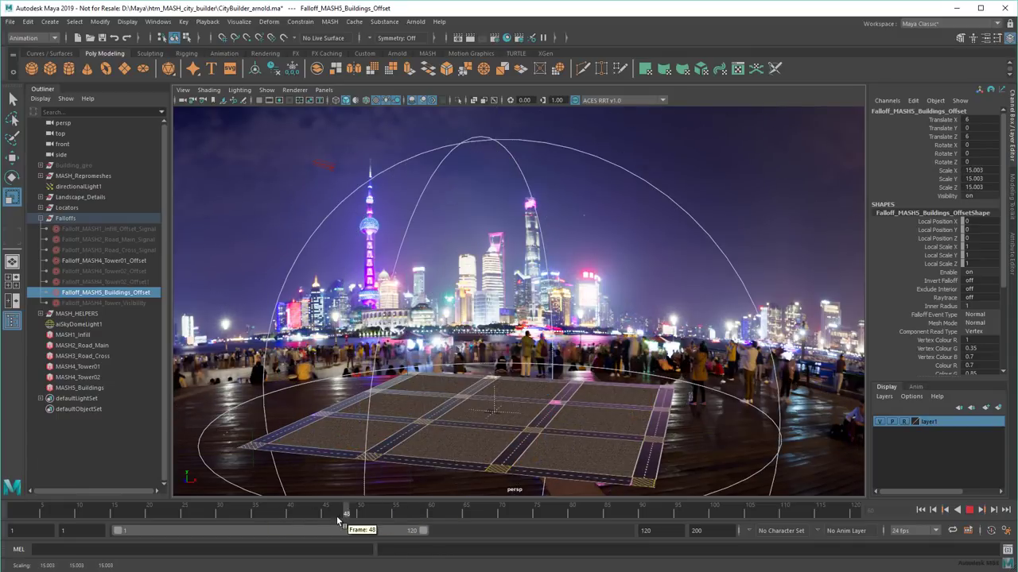
key("shift+r")
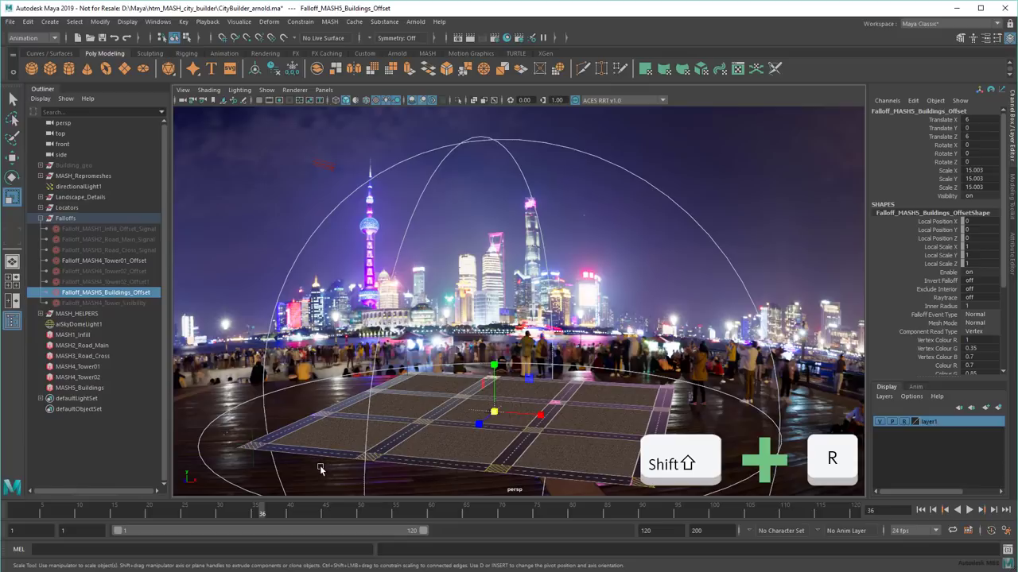
At frame 70, scale the buildings offset falloff down uniformly to 0.25 and key only its scale
left_click_drag(322, 504, 503, 521)
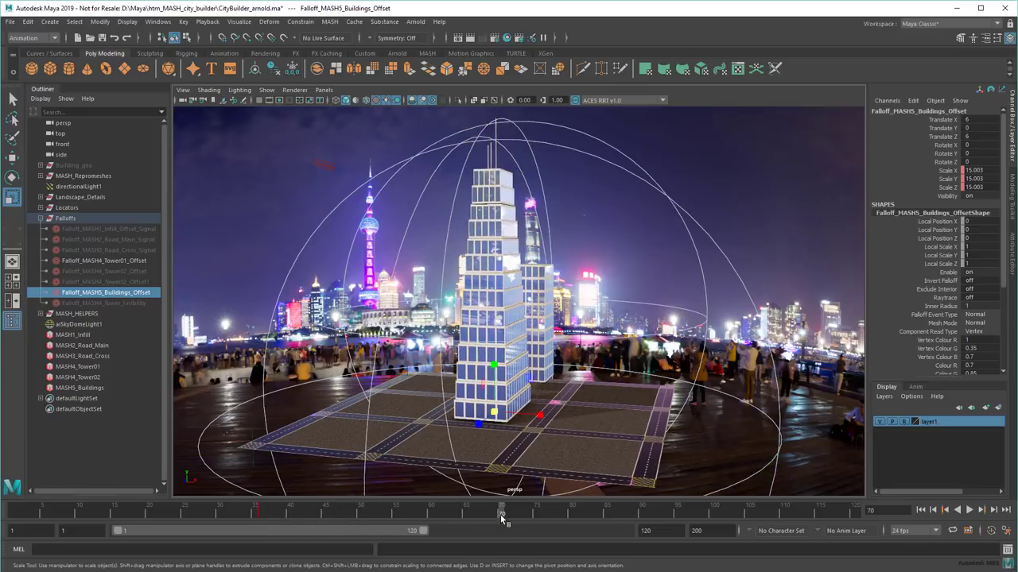
left_click_drag(496, 417, 466, 417)
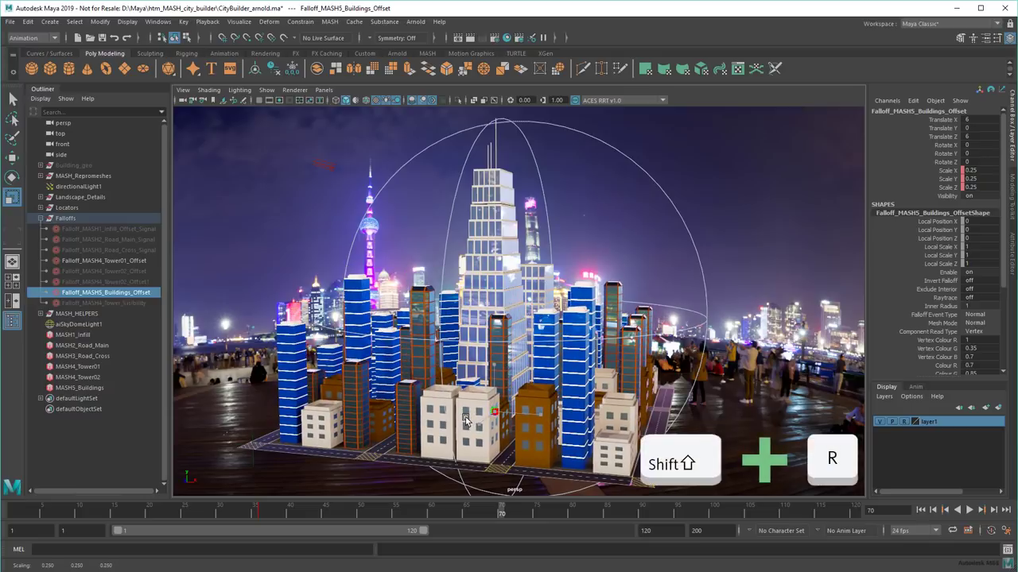
key("shift+r")
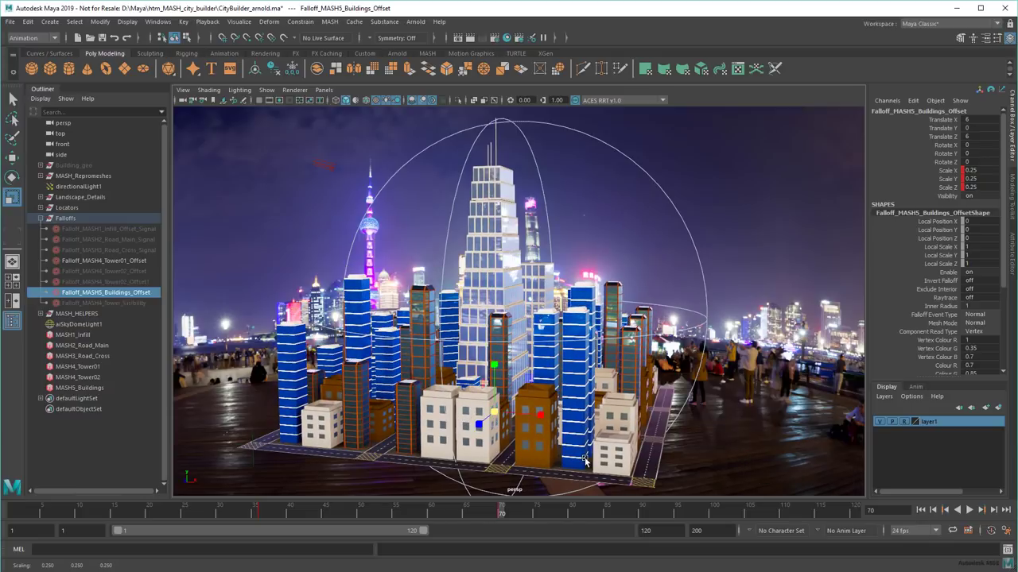
Play the city animation from frame 1 and stop it around frame 76
left_click(920, 510)
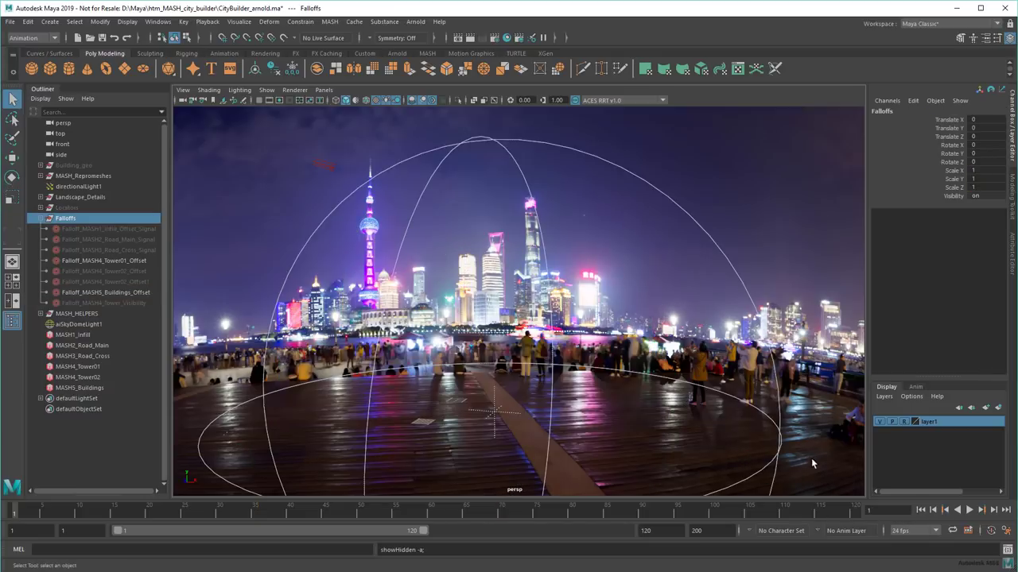
key("alt+v")
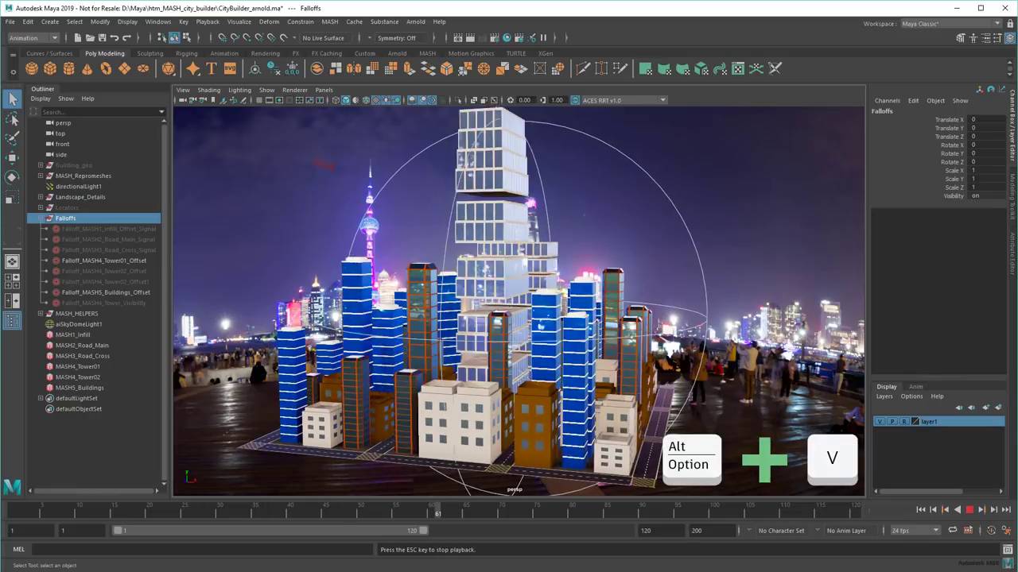
key("alt+v")
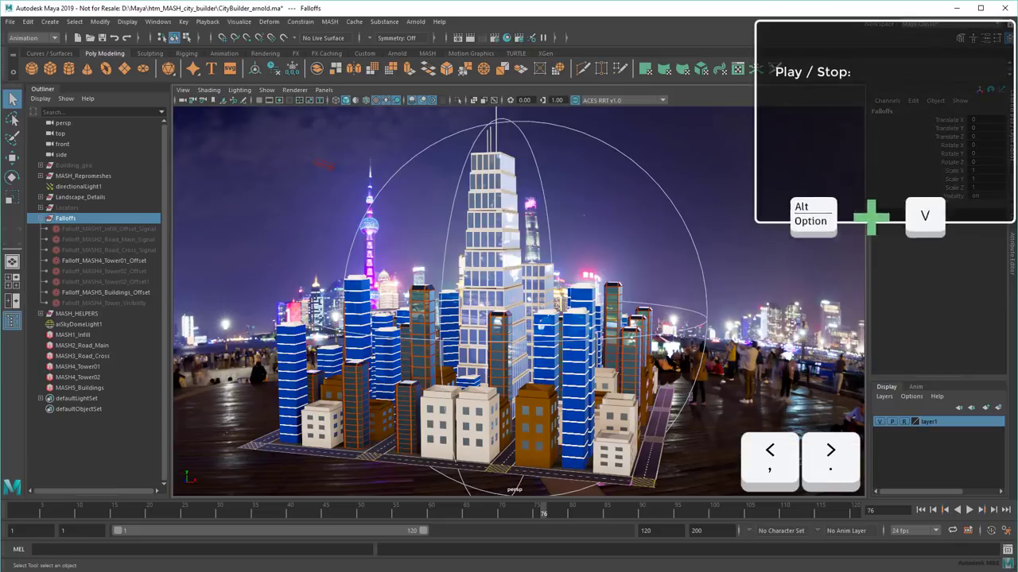
Step the city animation backward one frame at a time to about frame 50 and forward again to frame 54
key("alt+comma")
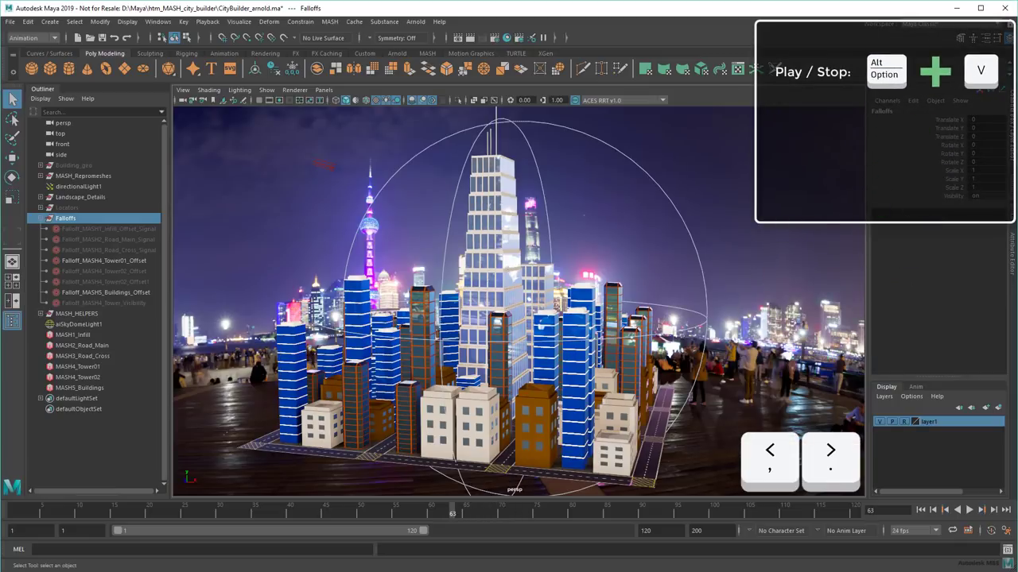
key("alt+comma")
key("alt+comma")
key("alt+comma")
key("alt+comma")
key("alt+comma")
key("alt+comma")
key("alt+comma")
key("alt+comma")
key("alt+comma")
key("alt+comma")
key("alt+comma")
key("alt+comma")
key("alt+comma")
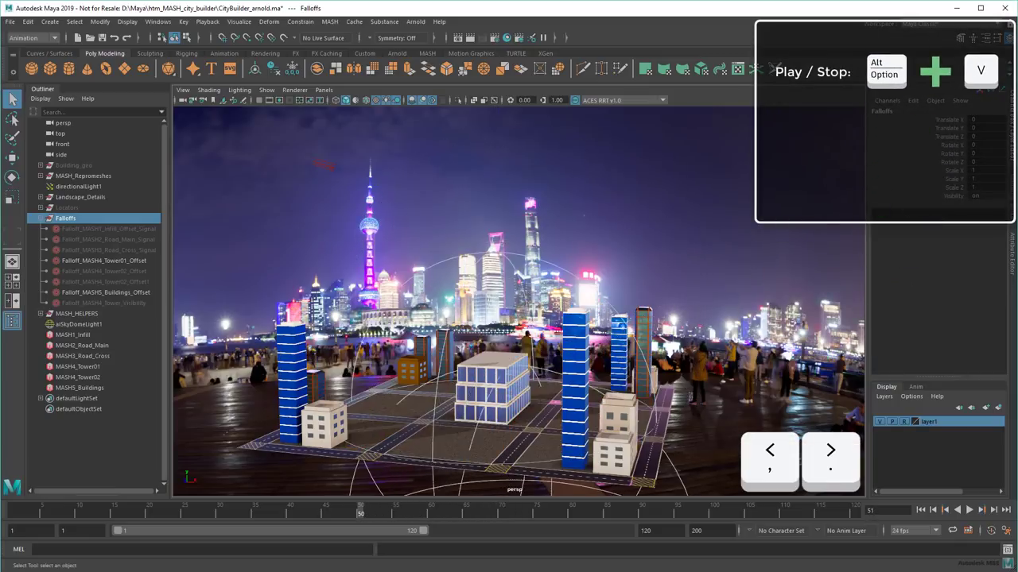
key("alt+comma")
key("alt+period")
key("alt+period")
key("alt+period")
key("alt+period")
key("alt+period")
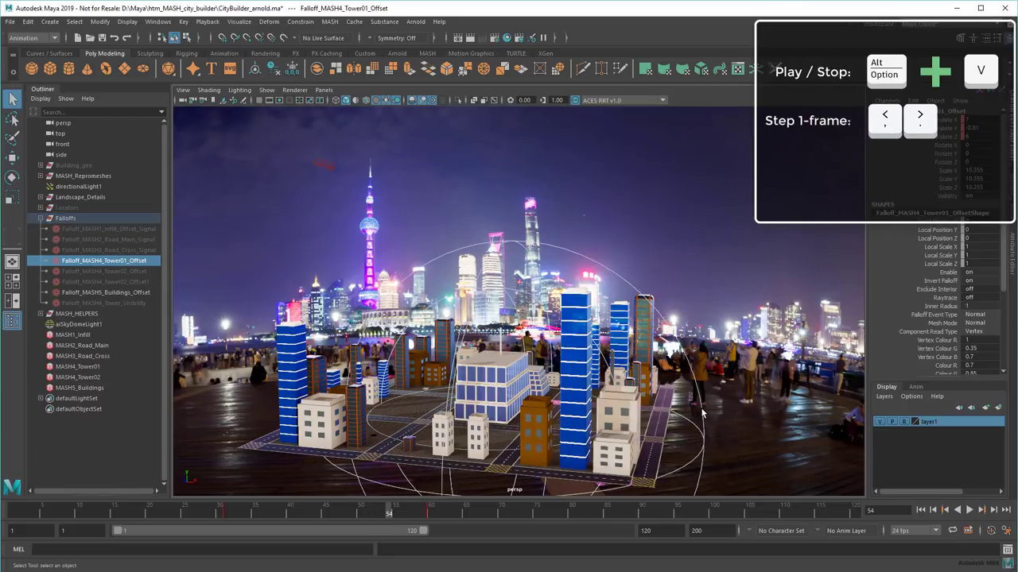
Jump between the Tower01 falloff's keyframes at 31 and 60, and scrub time inside the viewport with and without updating the scene
key("comma")
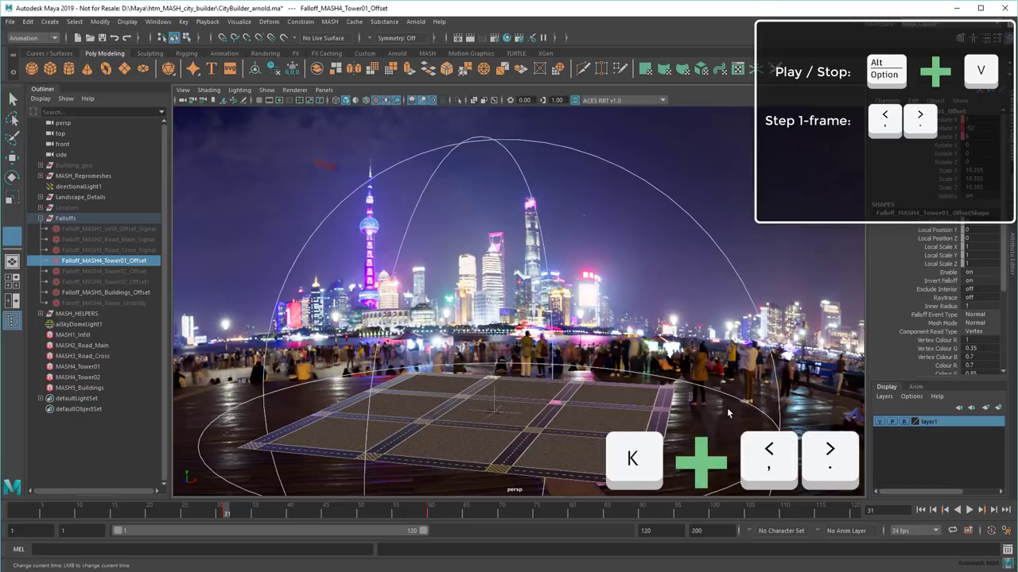
key("period")
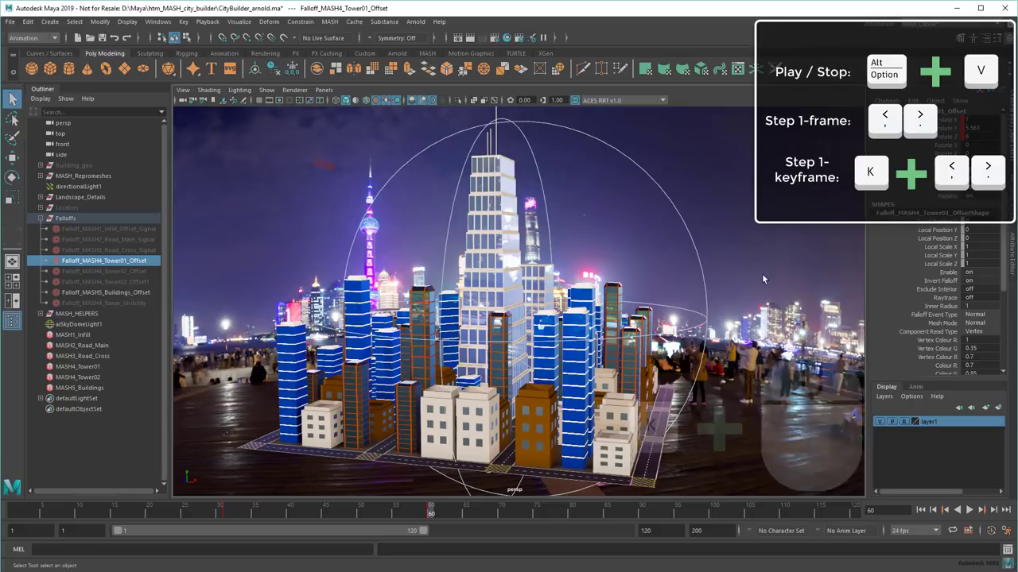
key("k")
left_click_drag(768, 260, 783, 241)
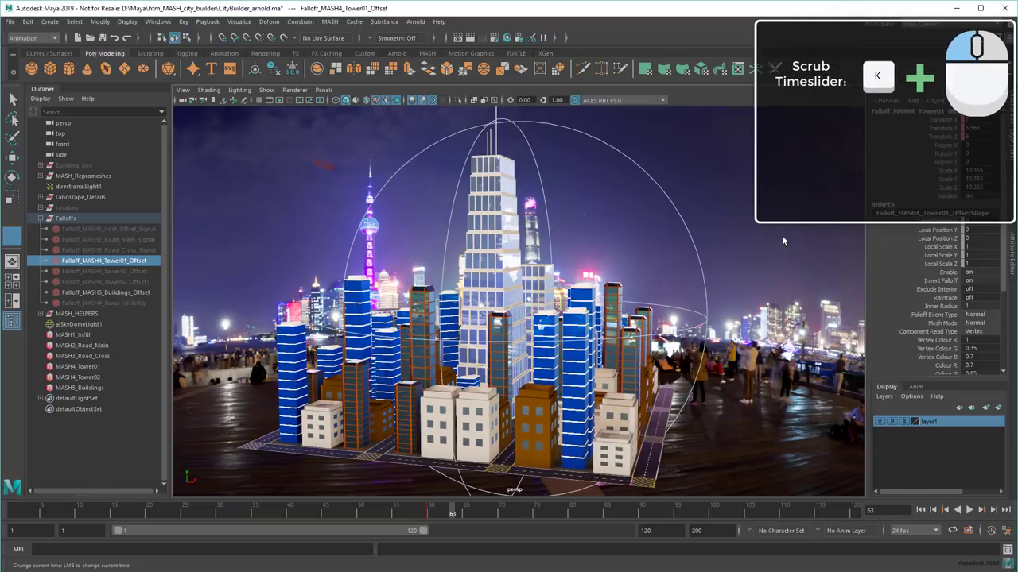
middle_click_drag(776, 234, 733, 255)
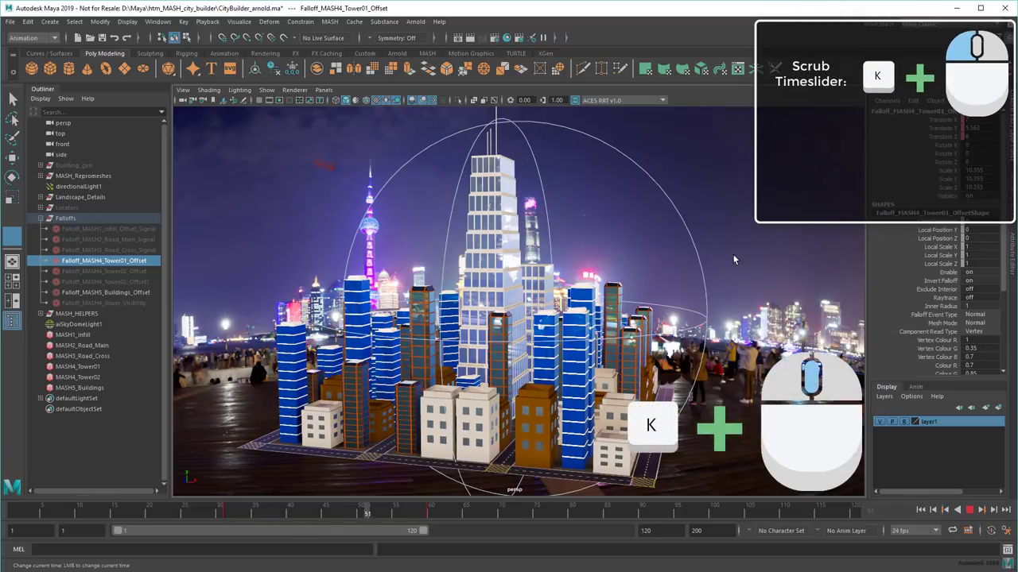
middle_click_drag(637, 265, 712, 272)
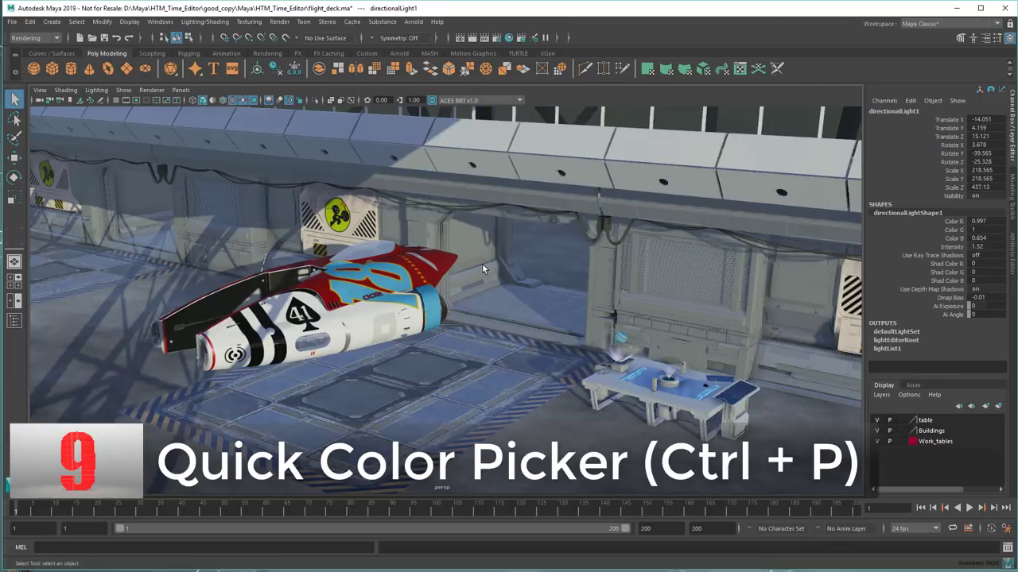
Open the standalone color picker over the flight deck scene, try it out, and close it
key("ctrl+p")
left_click_drag(442, 366, 453, 393)
mouse_move(470, 355)
left_mouse_down()
mouse_move(476, 395)
mouse_move(413, 403)
mouse_move(400, 342)
mouse_move(477, 371)
left_mouse_up()
left_click(493, 242)
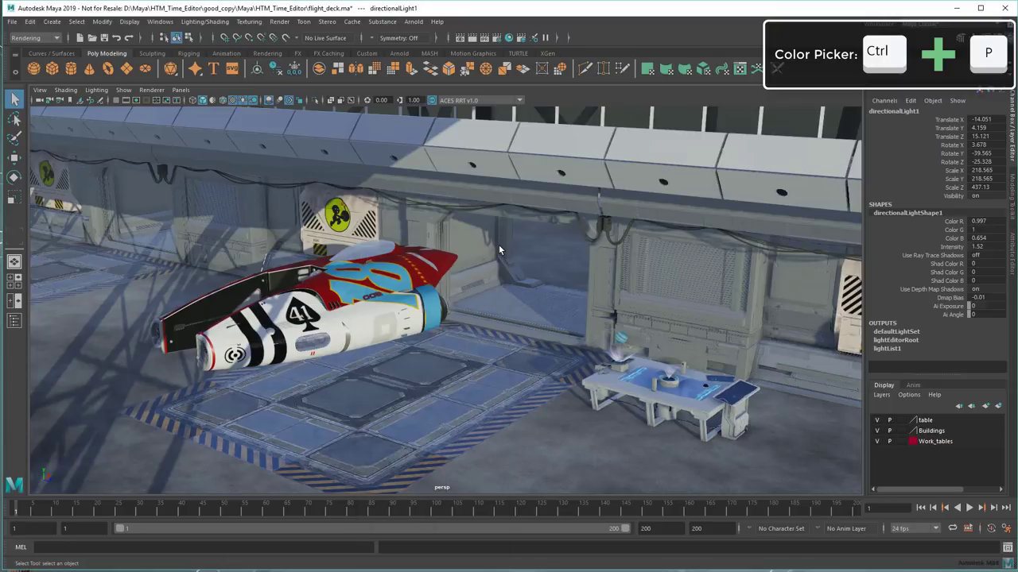
Narrow the window to expose the sunset photo, sample its golden-orange sky with the color picker, accept it, and widen the window again
left_click_drag(1016, 194, 635, 194)
key("ctrl+p")
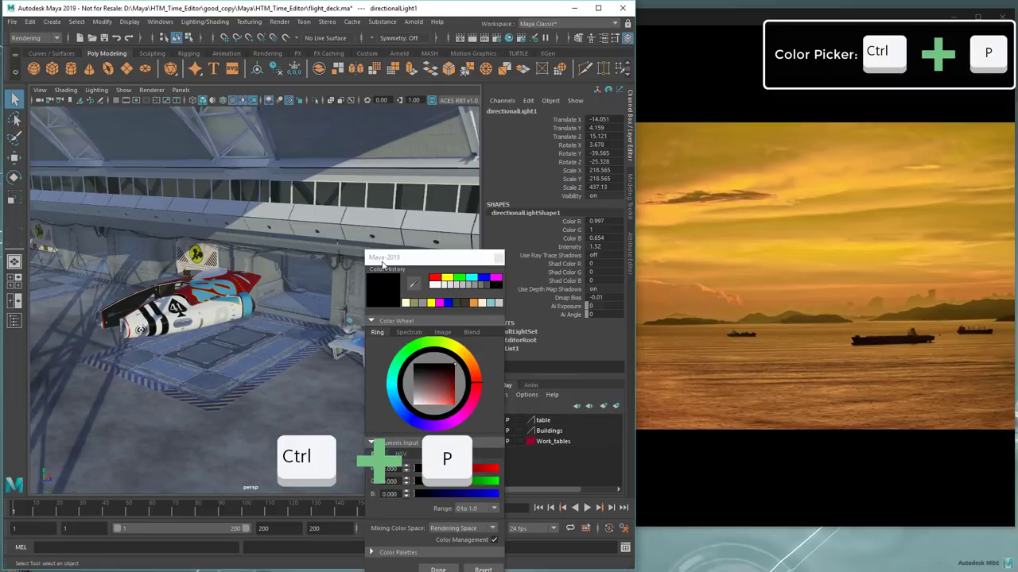
left_click(412, 283)
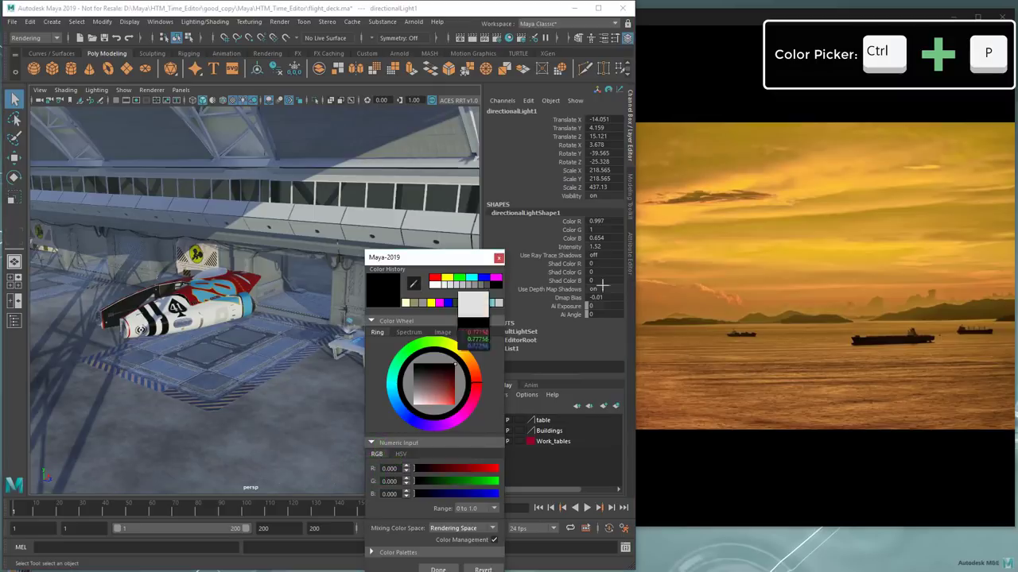
left_click(669, 261)
left_click(338, 9)
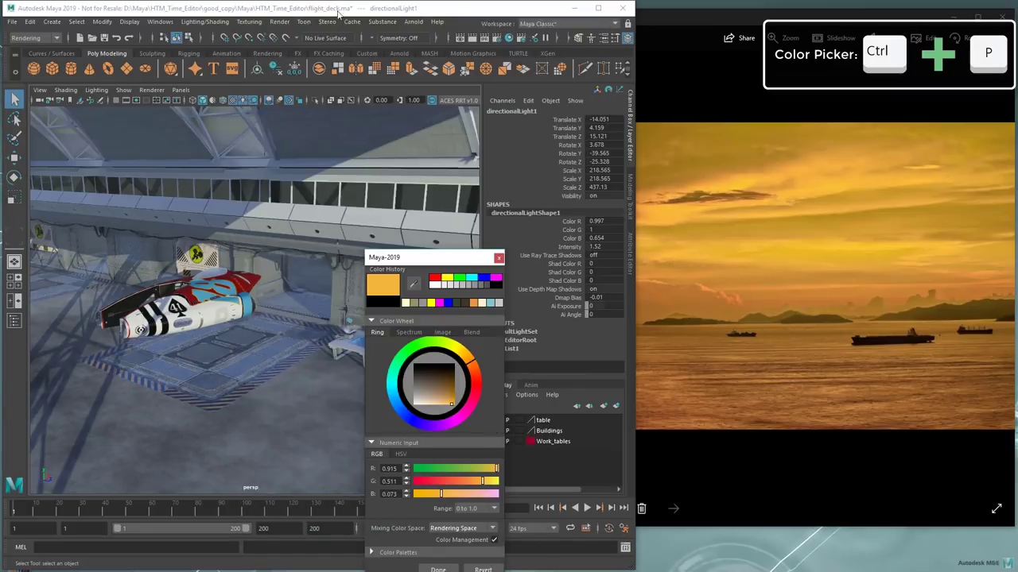
left_click(438, 570)
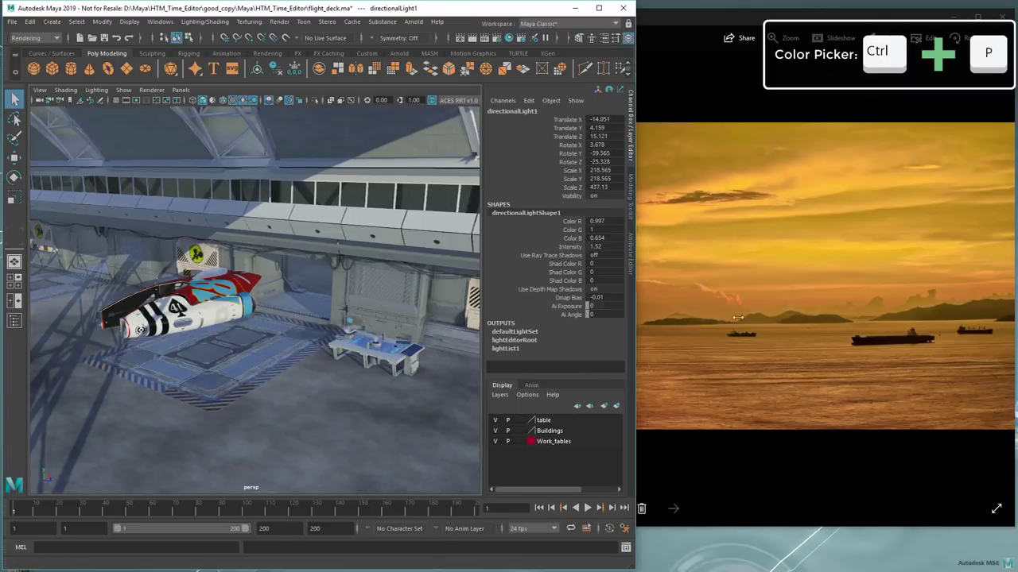
left_click_drag(633, 319, 1008, 360)
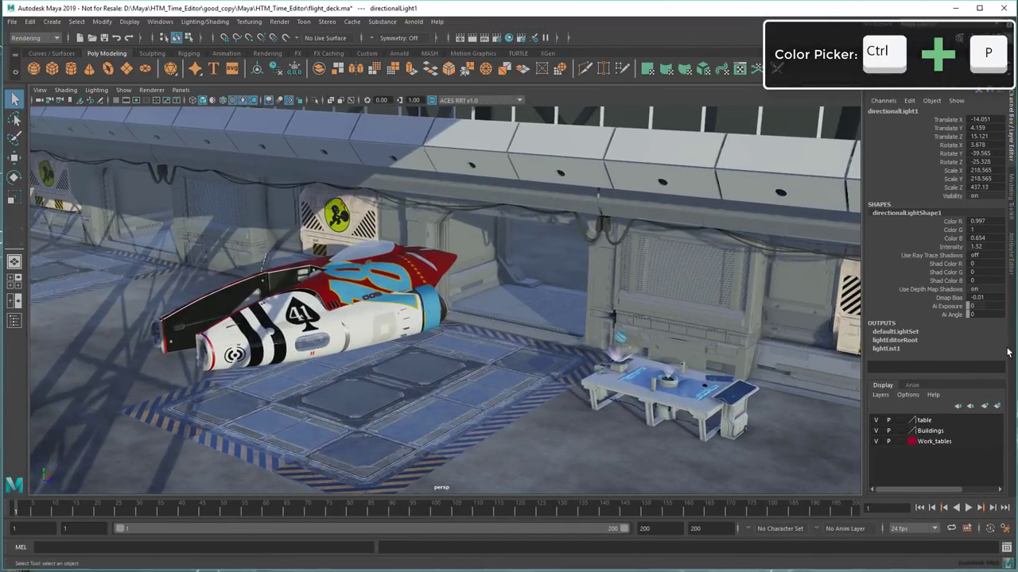
Set the directional light's color to the sampled golden orange from the color history
left_click(1012, 274)
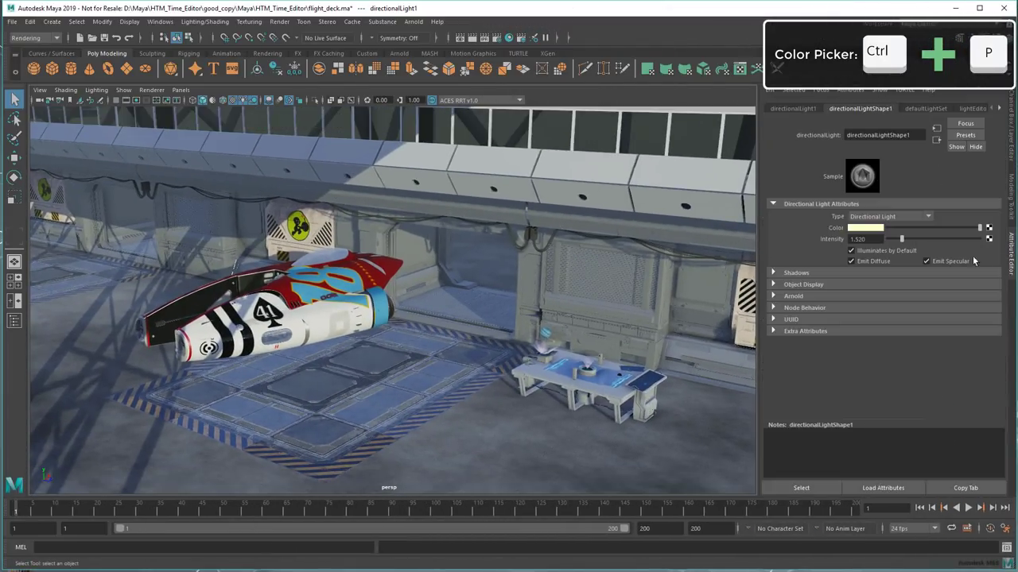
left_click(873, 229)
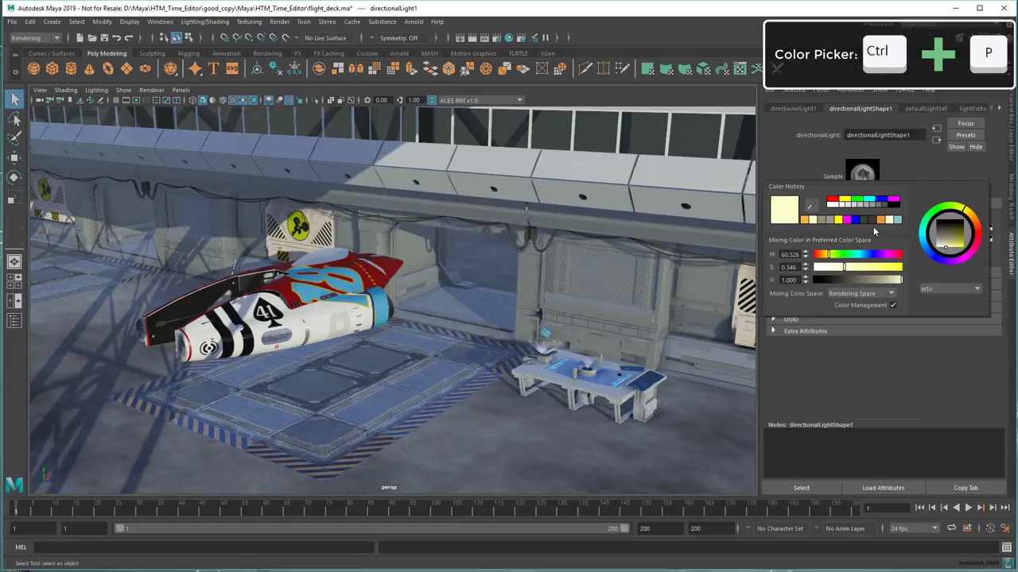
left_click(804, 221)
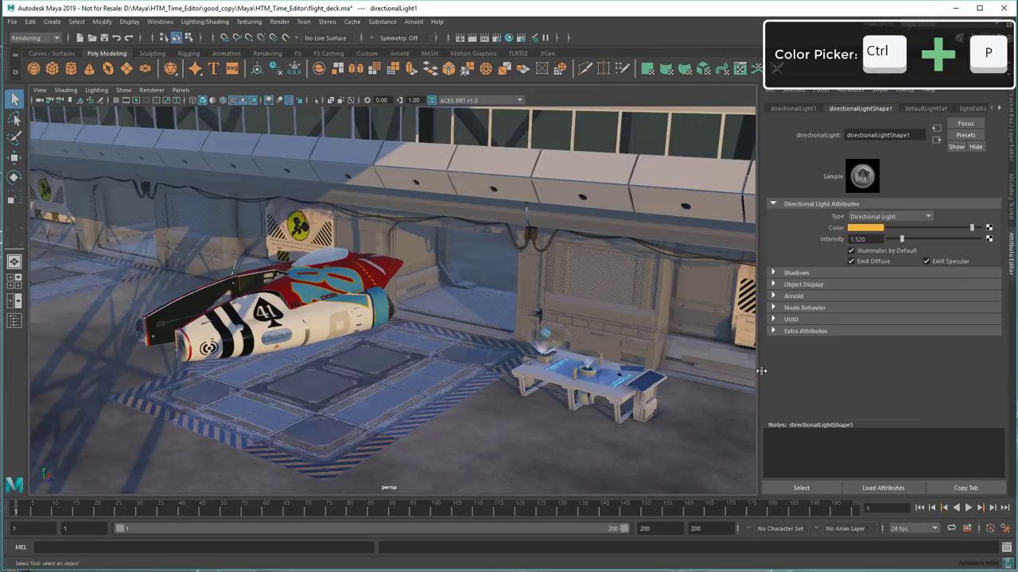
left_click_drag(956, 232, 990, 238)
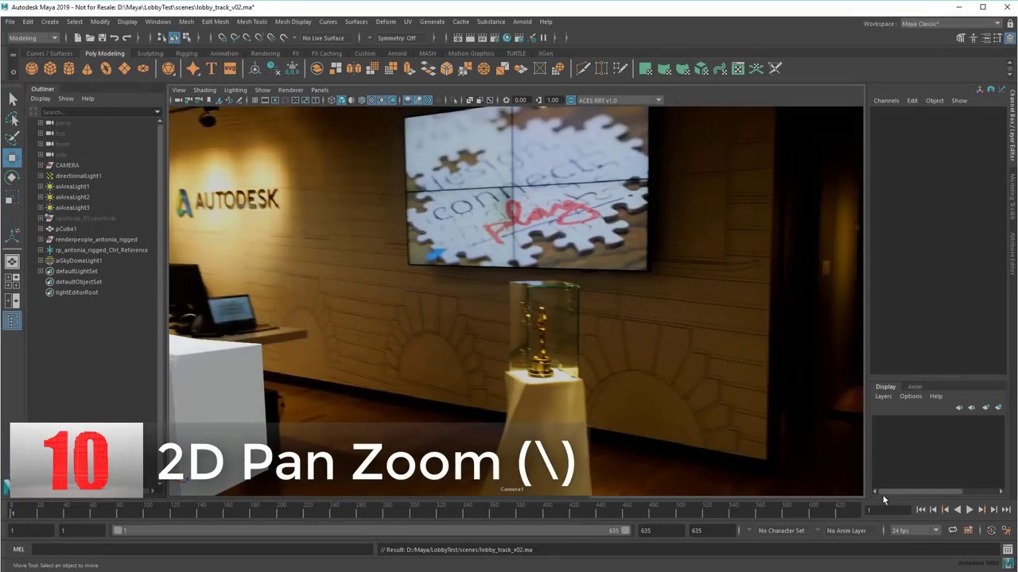
Play the lobby camera shot, stop it at about frame 261, and move the current time to frame 183
key("alt+v")
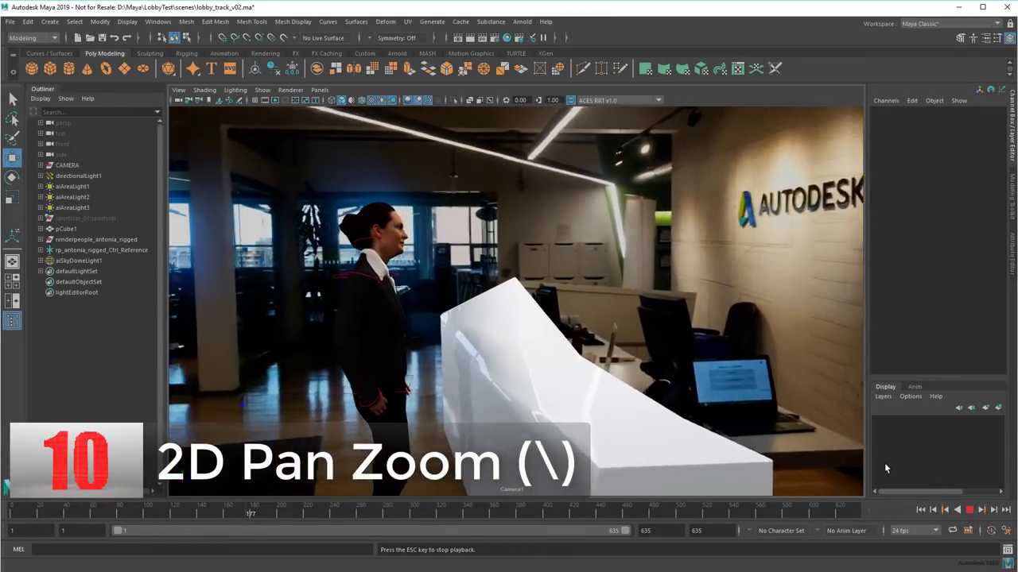
left_click(969, 511)
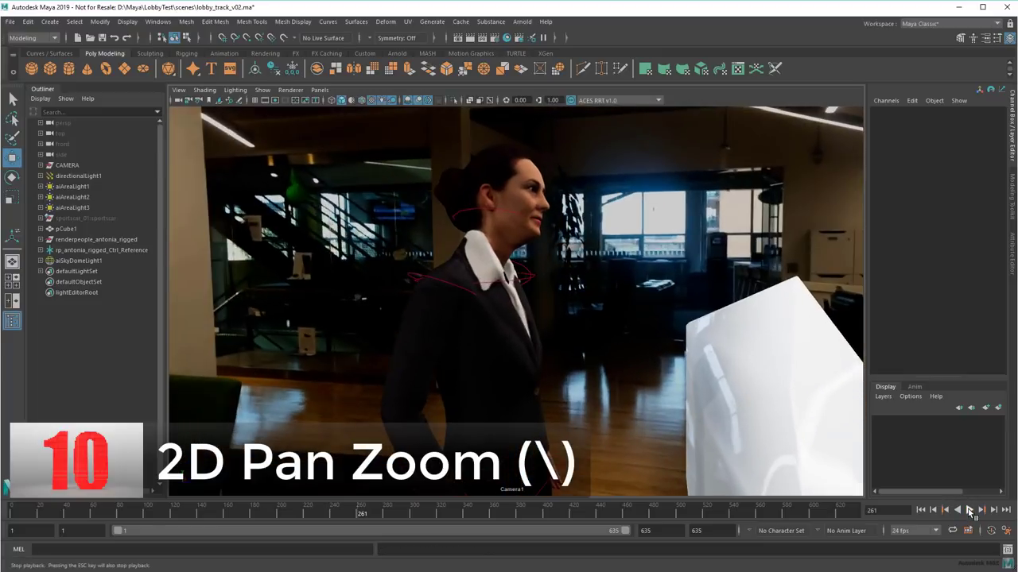
left_click_drag(365, 511, 258, 513)
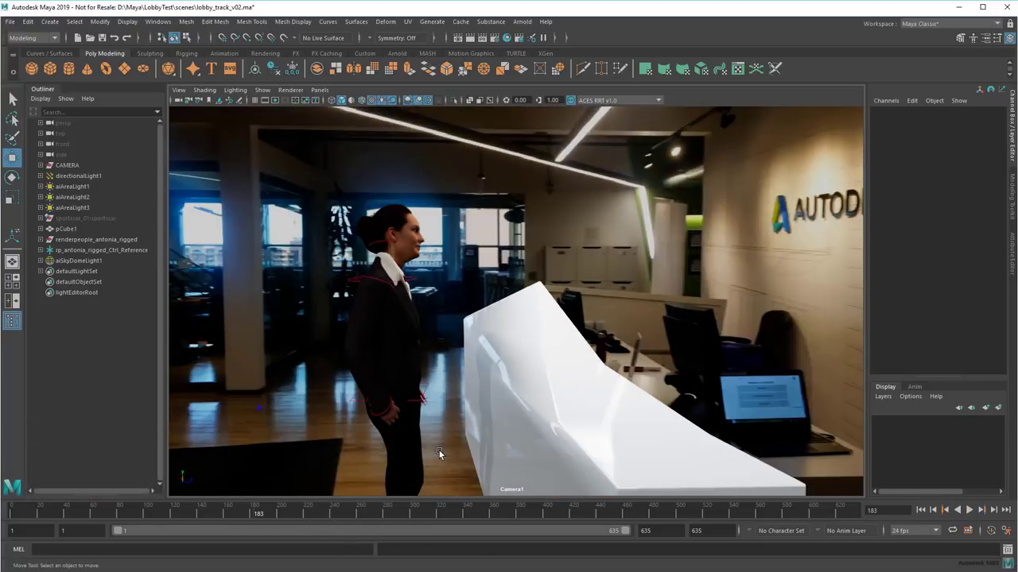
Select the character's rig control reference and try to reframe the Camera1 view around it
left_click(123, 249)
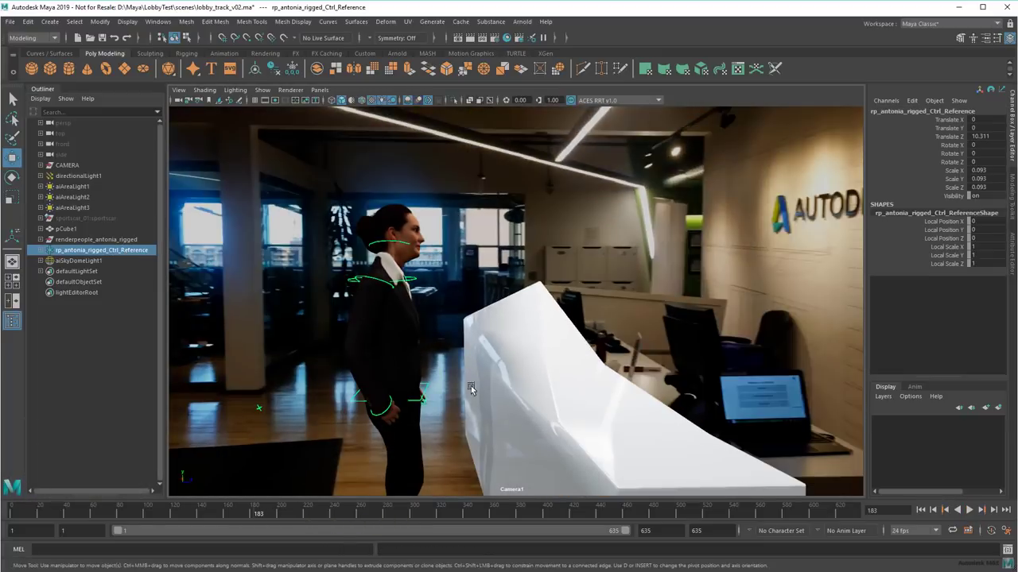
scroll(477, 398, "down", 3)
right_click_drag(481, 398, 504, 399, "alt")
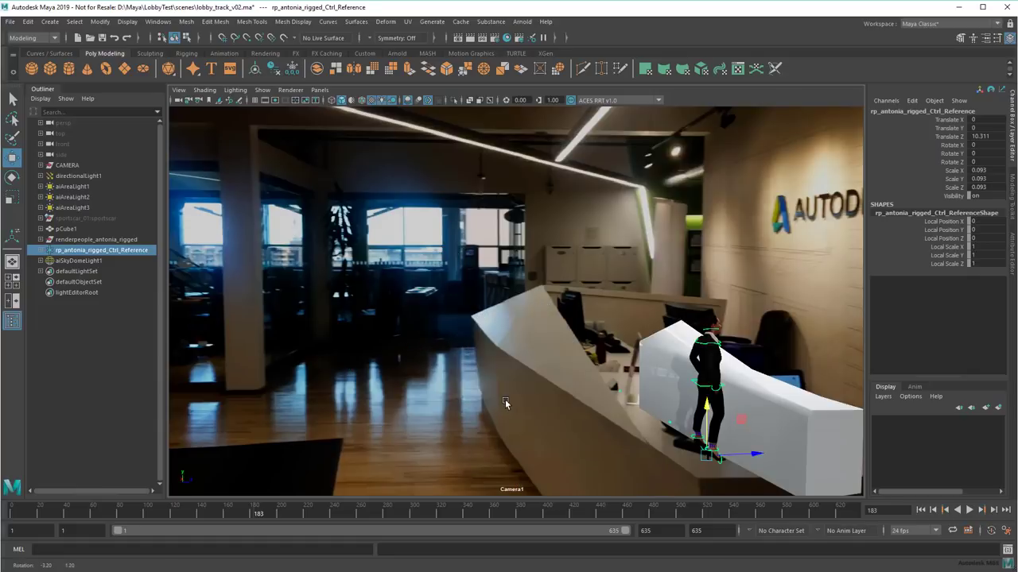
Move the current time to frame 185 and use 2D Pan/Zoom to zoom and pan Camera1 around the character down to the feet
middle_click_drag(520, 395, 492, 389, "alt")
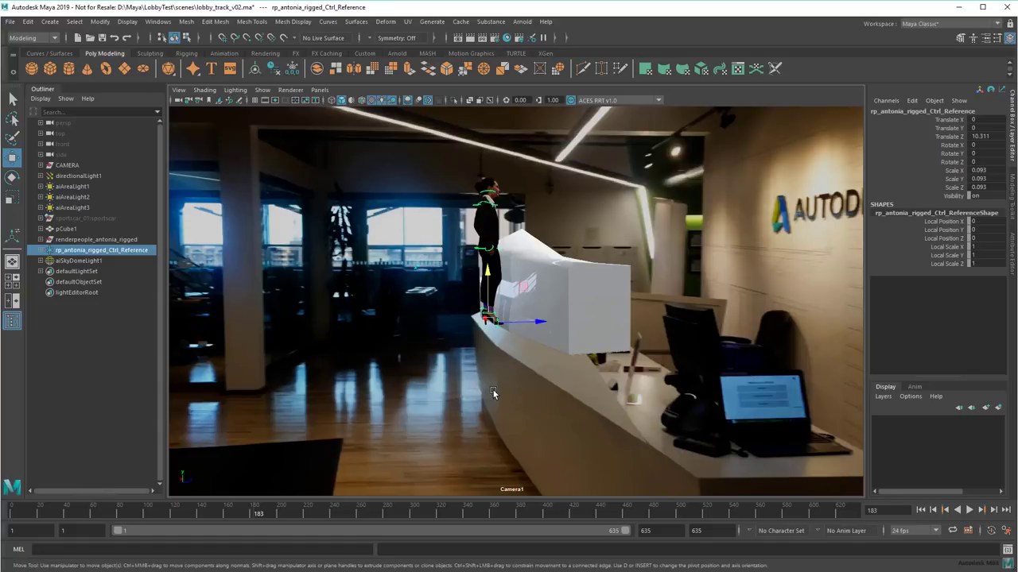
left_click(259, 513)
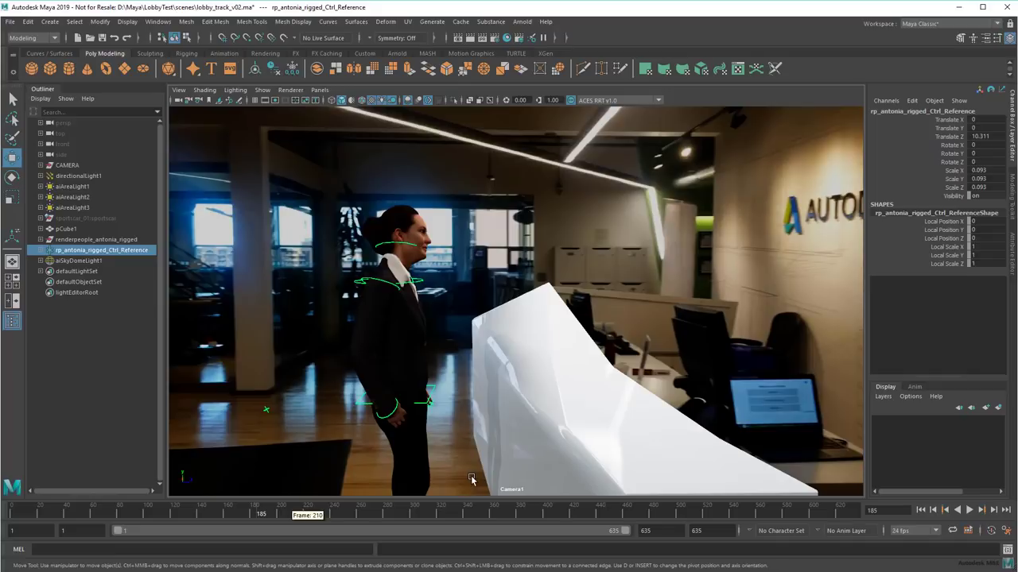
key("backslash")
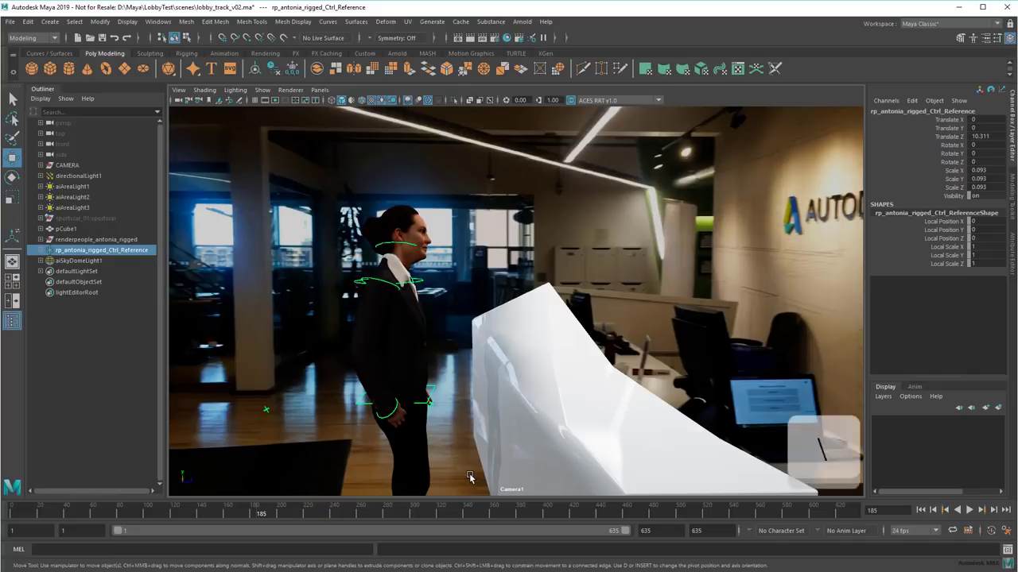
scroll(470, 477, "up", 3)
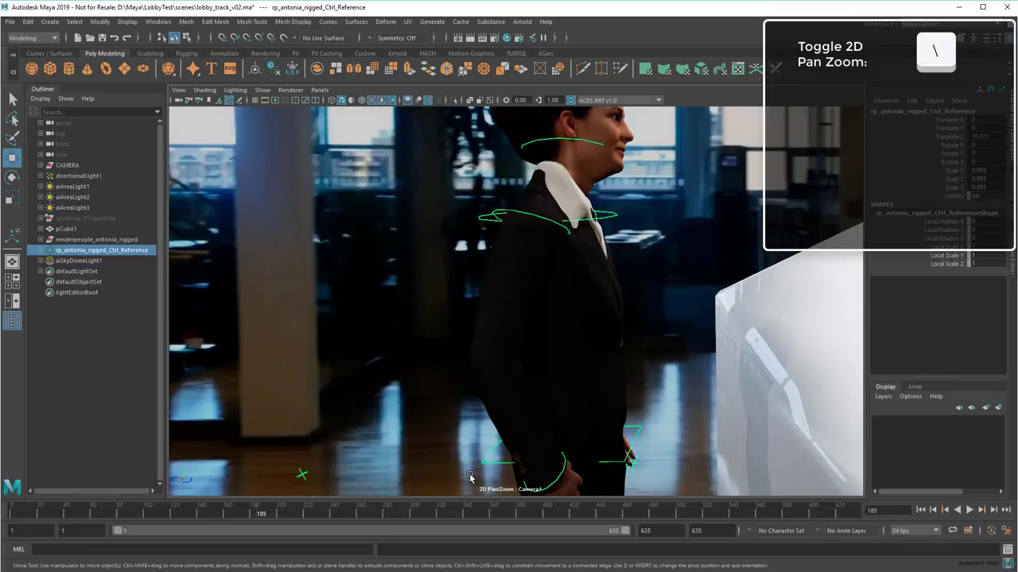
right_click_drag(425, 437, 30, 409)
right_click_drag(526, 371, 483, 369)
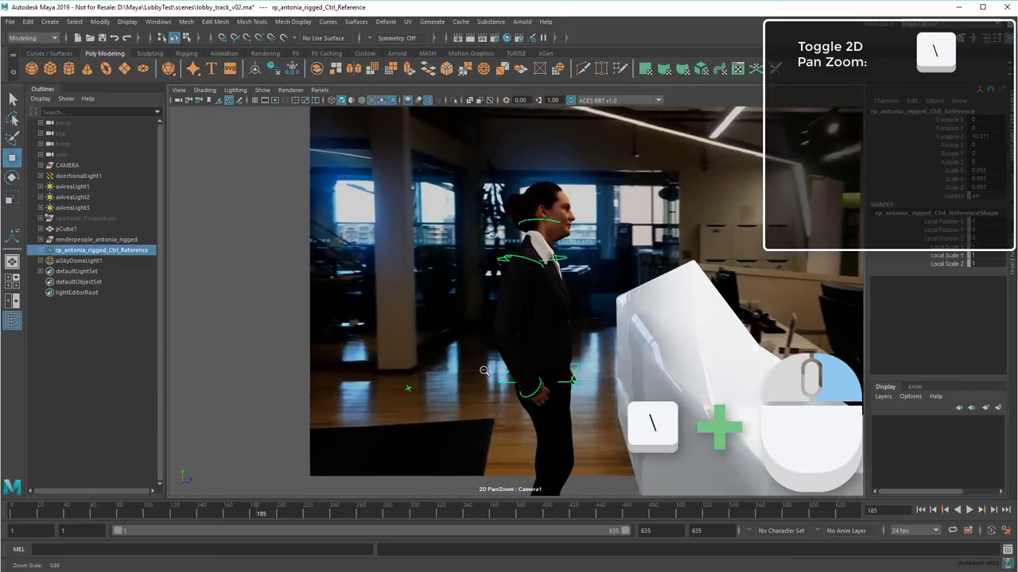
mouse_move(514, 370)
middle_mouse_down()
mouse_move(256, 370)
mouse_move(377, 368)
mouse_move(386, 454)
mouse_move(342, 328)
middle_mouse_up()
scroll(514, 370, "up", 2)
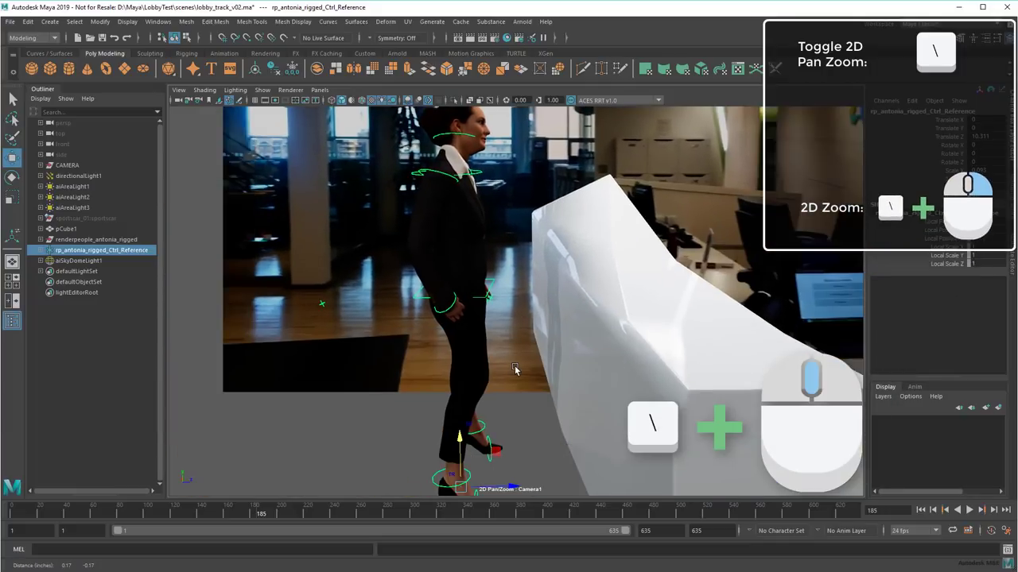
Move the character back across the floor to about X 31.2, Z 2.2 and rotate it to about -52 degrees in Y
left_click_drag(460, 437, 462, 288, "ctrl")
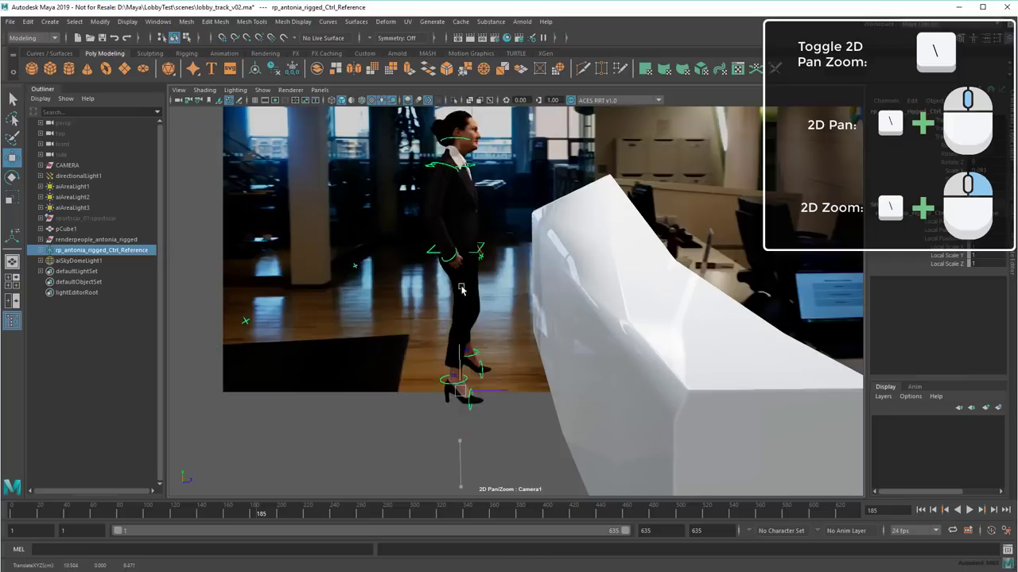
middle_click_drag(461, 290, 431, 256)
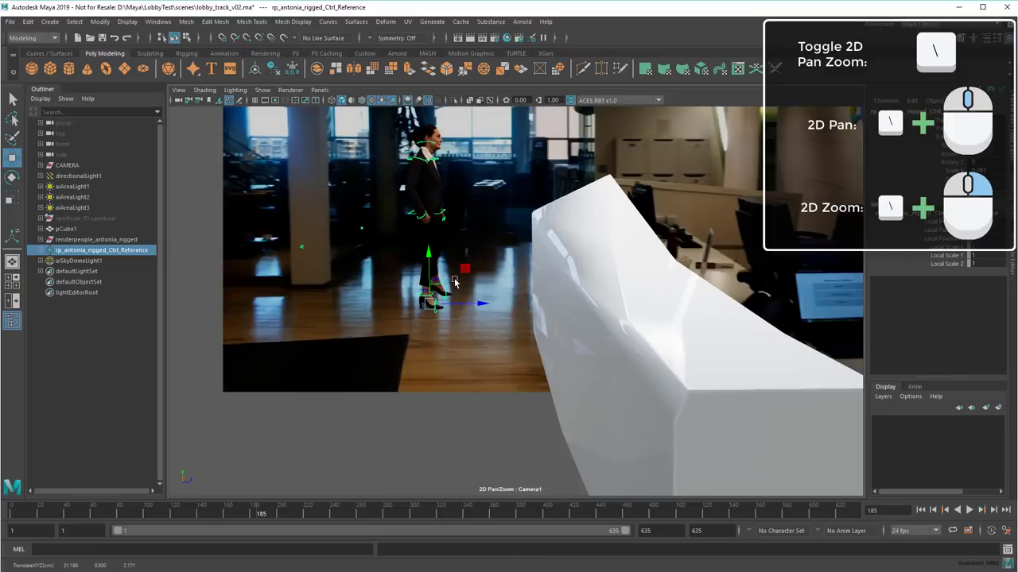
right_click_drag(458, 325, 735, 344)
middle_click_drag(417, 202, 589, 330)
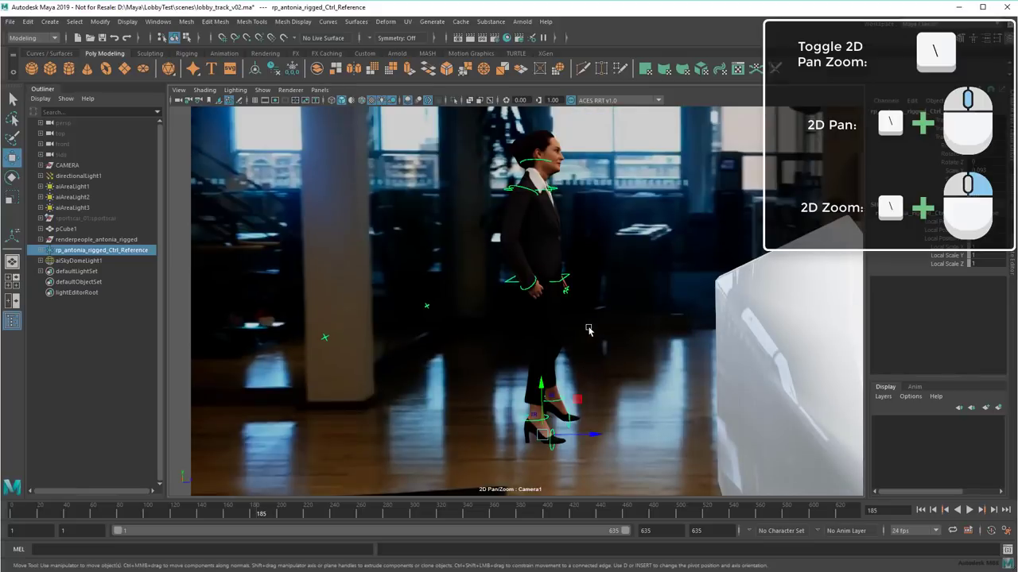
key("e")
left_click_drag(578, 443, 540, 446)
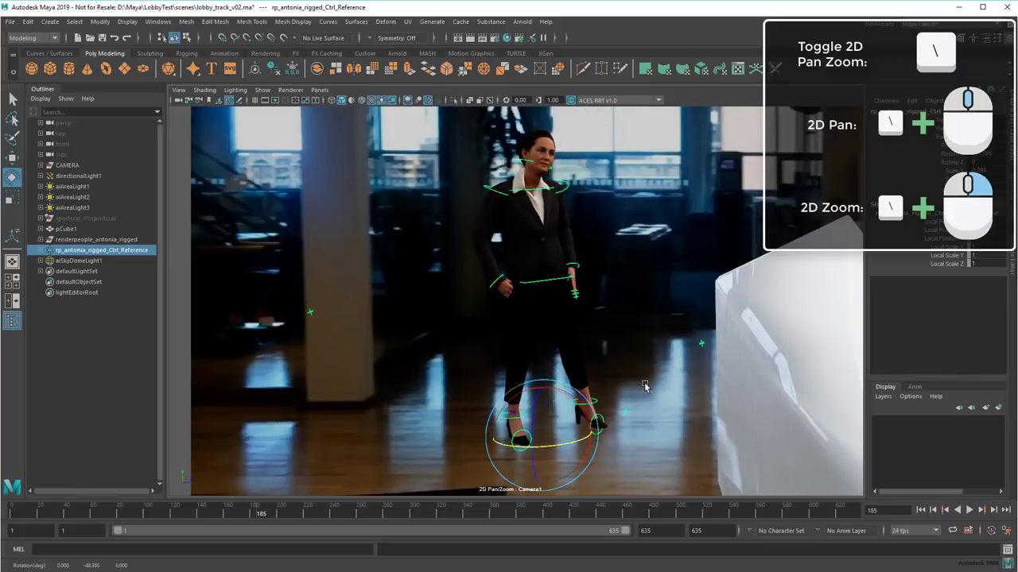
Switch to side-by-side Camera1 and Camera2 views and compare 2D panning in Camera1 with regular camera panning in Camera2
left_click(12, 301)
middle_click_drag(364, 351, 368, 351)
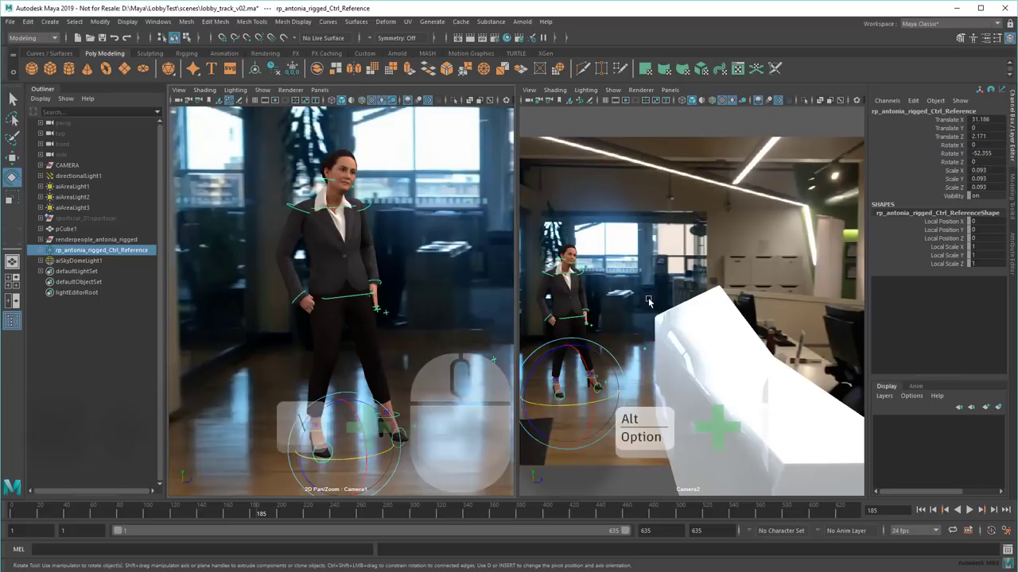
mouse_move(699, 274)
middle_mouse_down("alt")
mouse_move(718, 277)
mouse_move(702, 283)
middle_mouse_up("alt")
key("bracketleft")
key("bracketleft")
key("bracketleft")
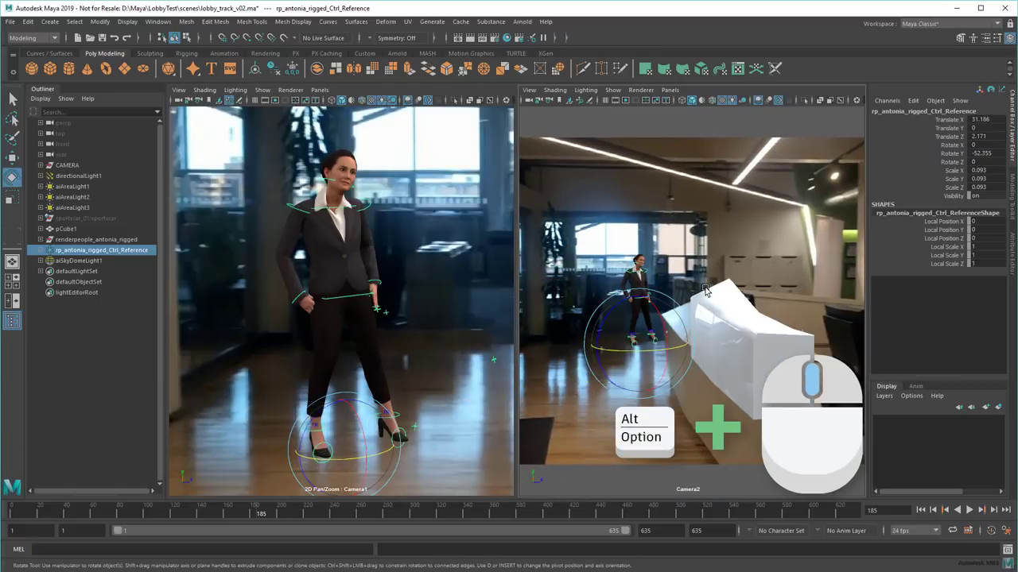
Create a polygon plane, scale it uniformly to about 166, and lower it to about -2.6 in Y as the ground
key("q")
left_click(130, 68)
key("r")
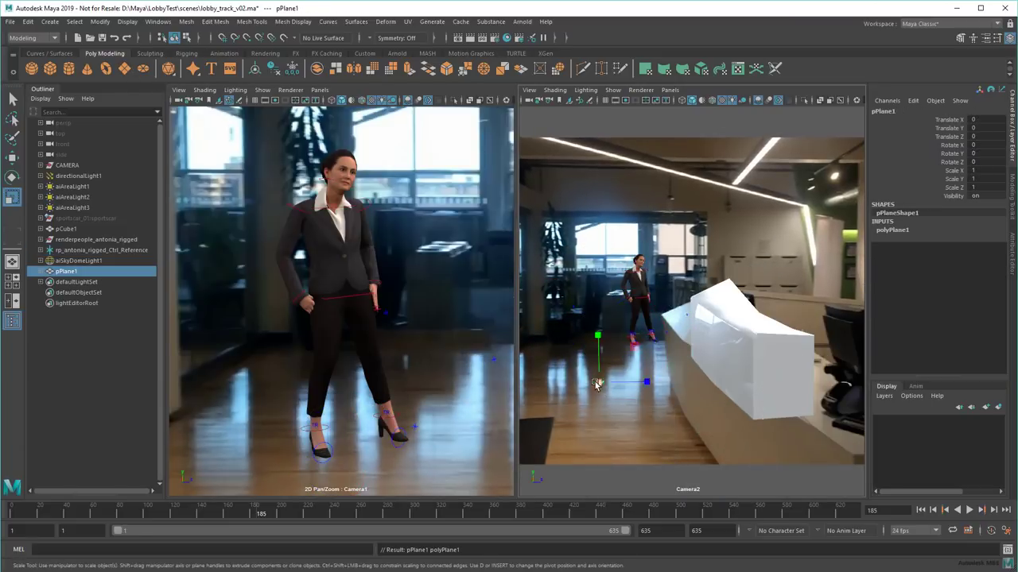
left_click_drag(599, 382, 671, 371)
left_click_drag(757, 394, 734, 380, "alt")
key("w")
left_click_drag(613, 256, 614, 276)
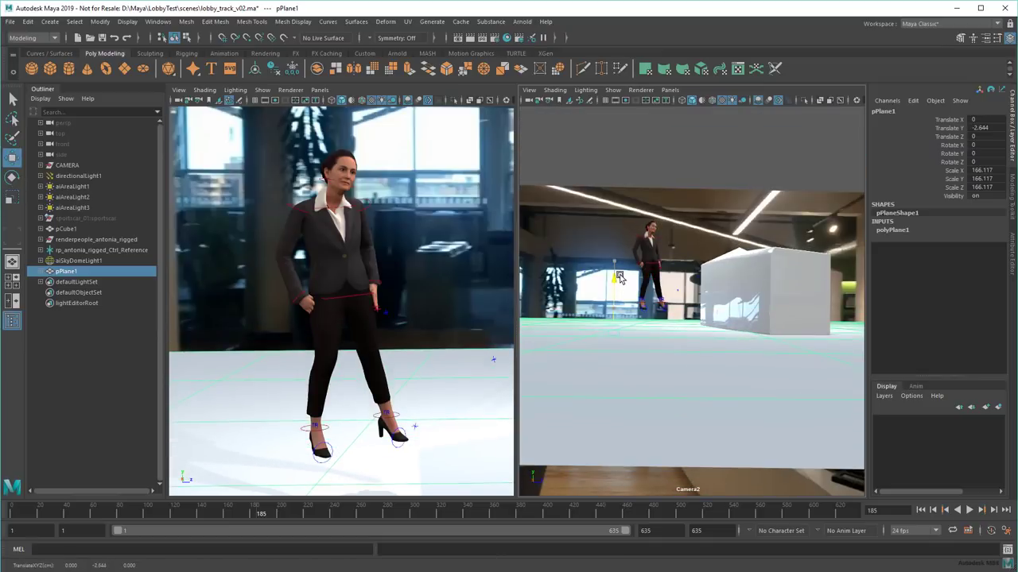
Lower the character's reference control onto the ground plane and adjust the right ankle control while viewing the feet up close
left_click_drag(739, 328, 736, 346, "alt")
middle_click_drag(411, 412, 402, 381, "alt")
right_click_drag(403, 382, 629, 395, "alt")
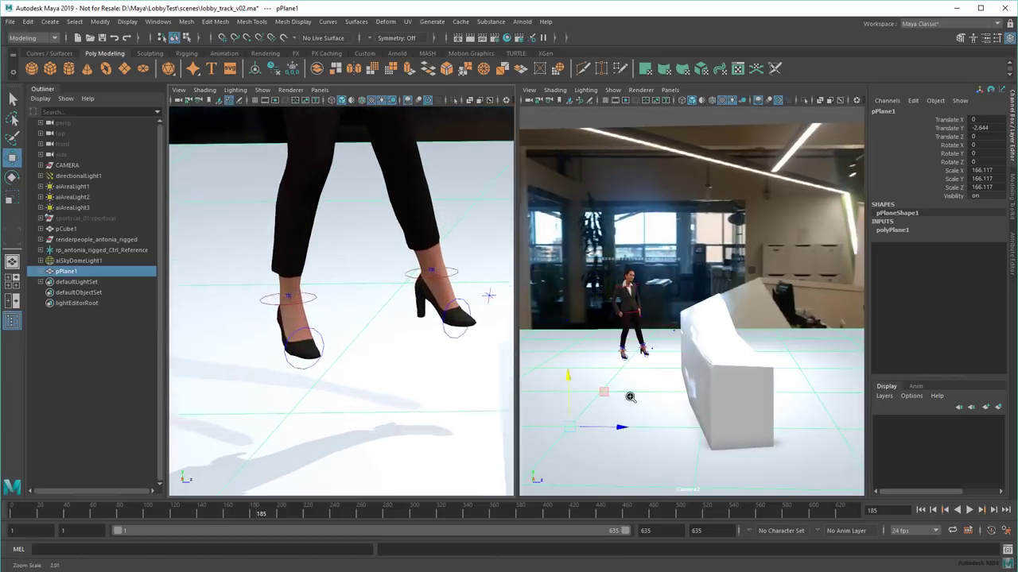
left_click(575, 401)
left_click(113, 251)
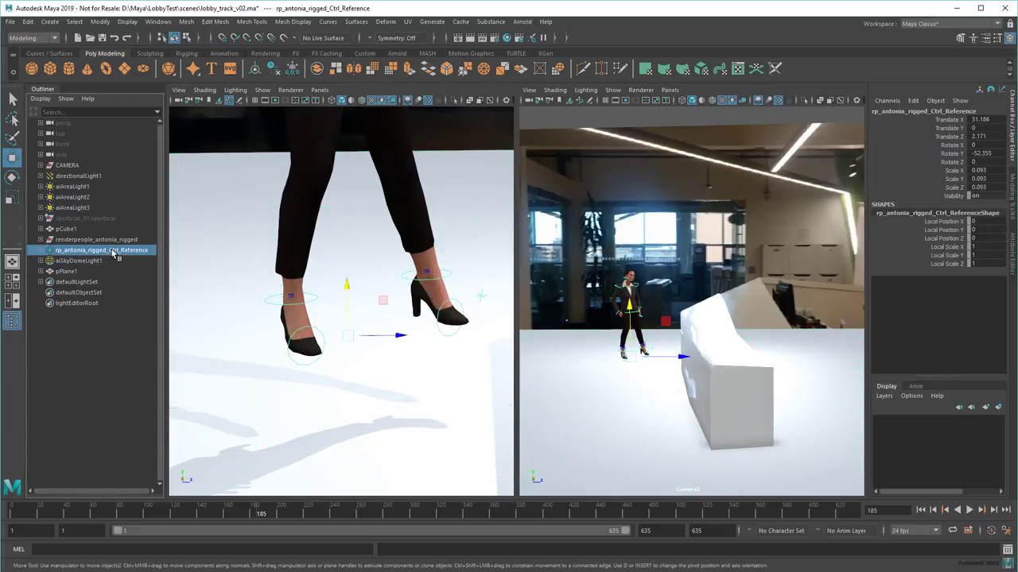
left_click_drag(349, 291, 349, 382)
left_click(310, 399)
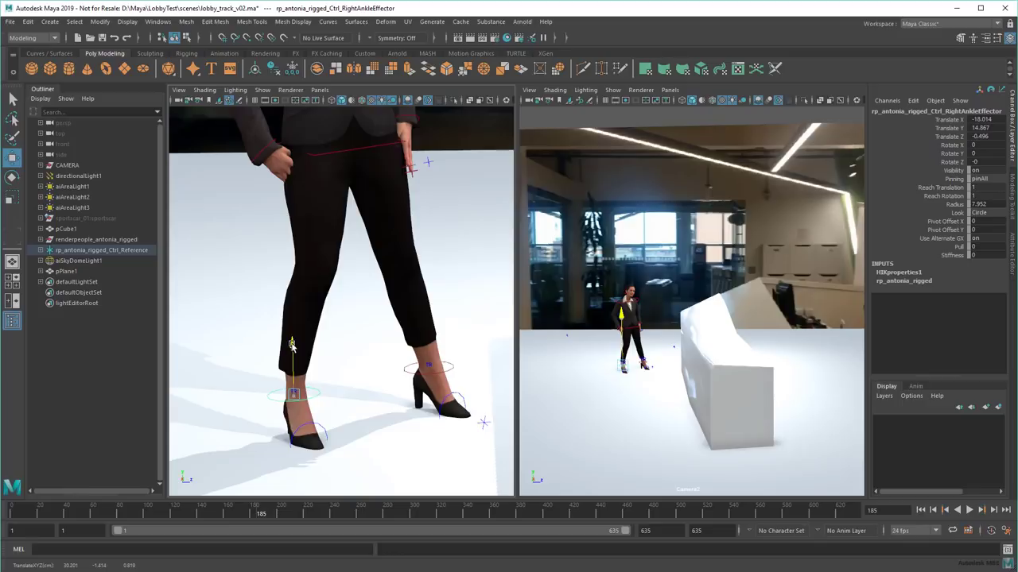
Rotate the character's hips control slightly to about -0.8 degrees in Y
middle_click_drag(375, 213, 373, 239)
key("e")
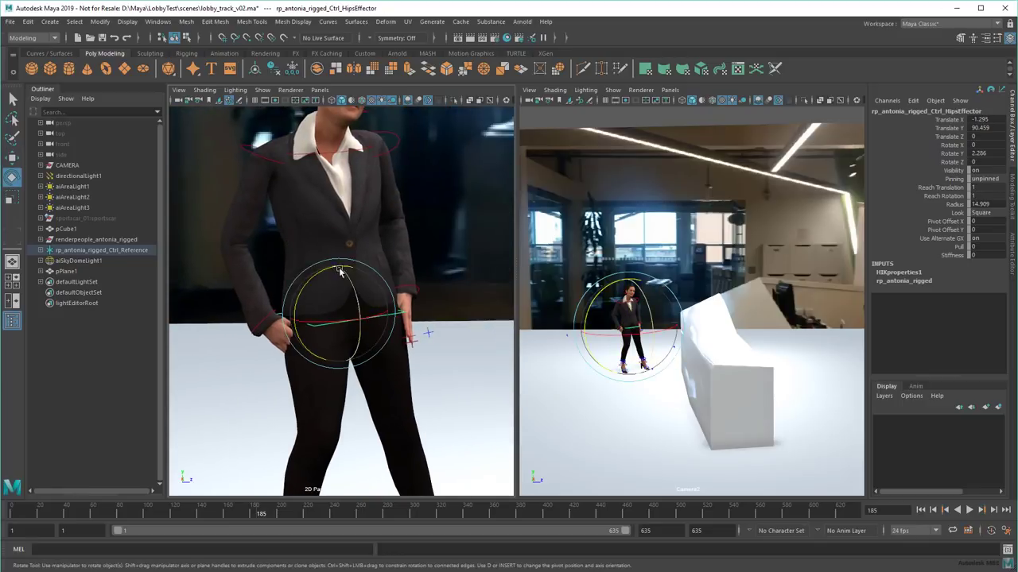
left_click_drag(381, 315, 393, 314)
key("q")
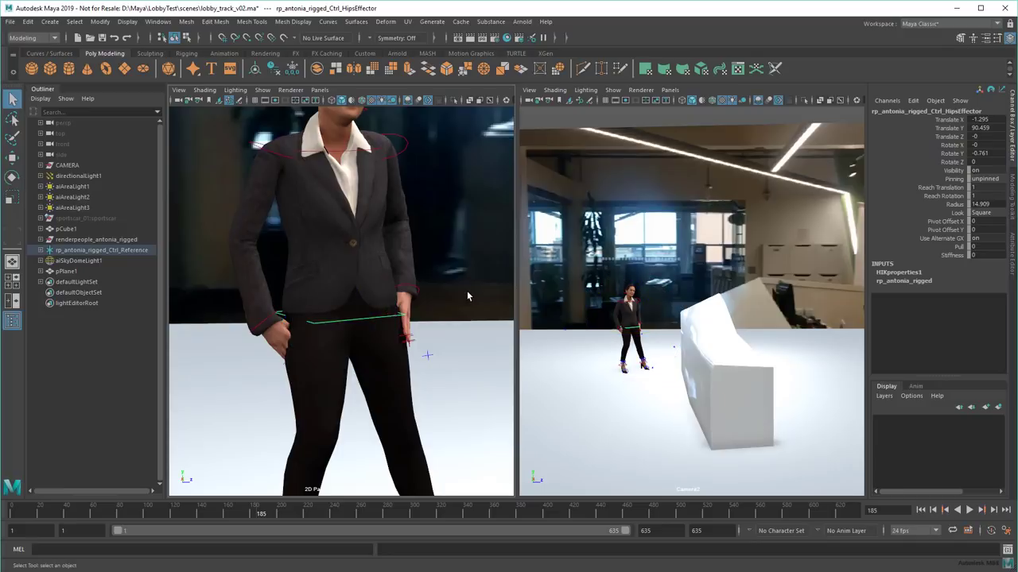
Select the ground plane and enable Hold-Out in its render stats
scroll(379, 323, "down", 5)
left_click(421, 347)
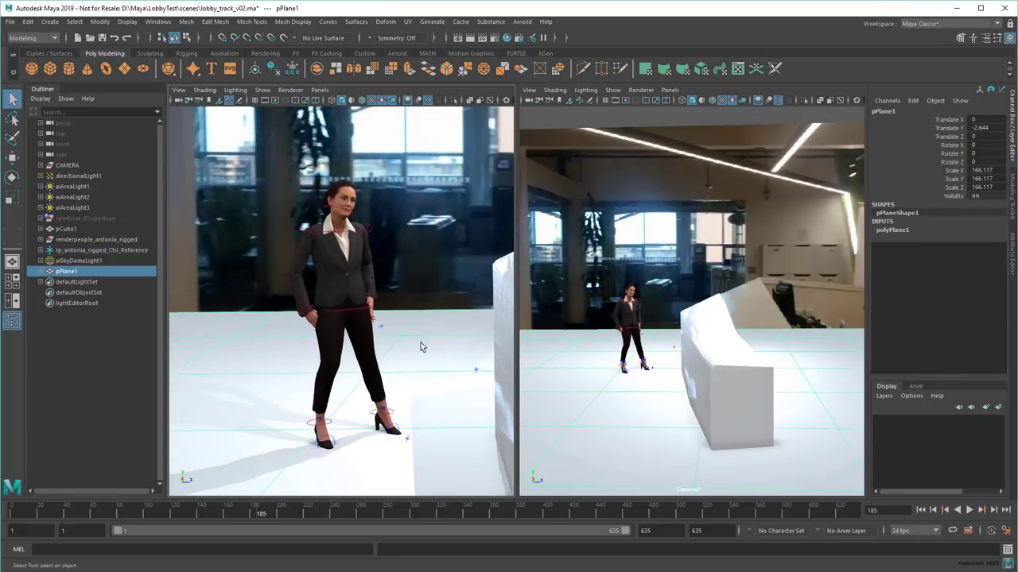
left_click(1011, 256)
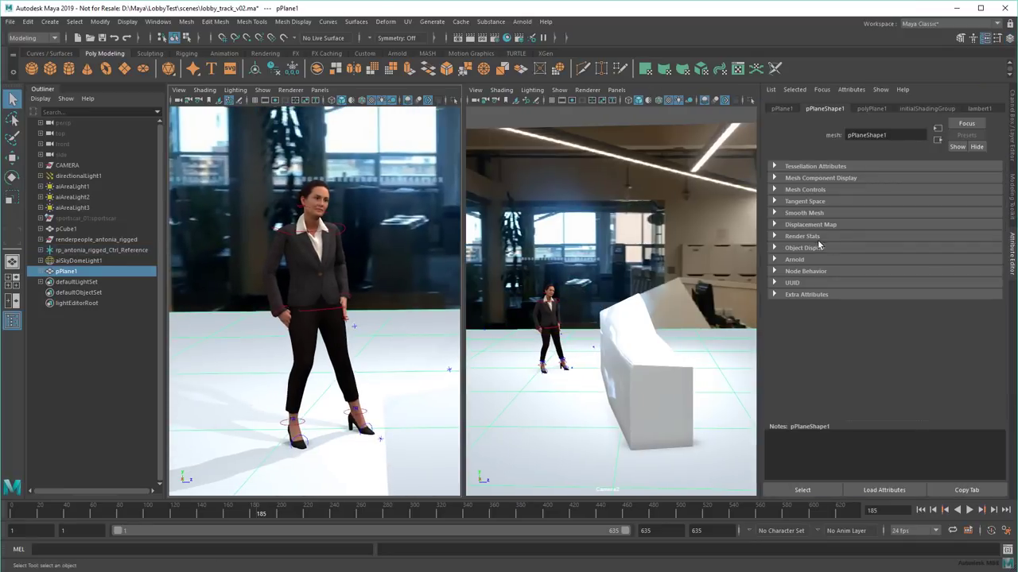
left_click(803, 237)
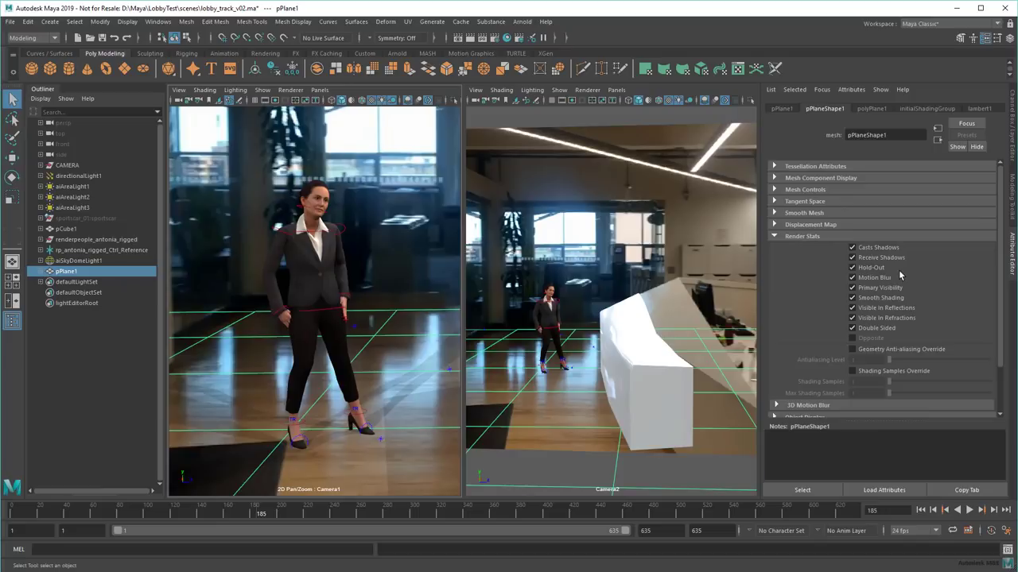
left_click(1011, 158)
Maximize the Camera1 view and turn off 2D Pan/Zoom to return to the full tracked shot
left_click(405, 248)
key("space")
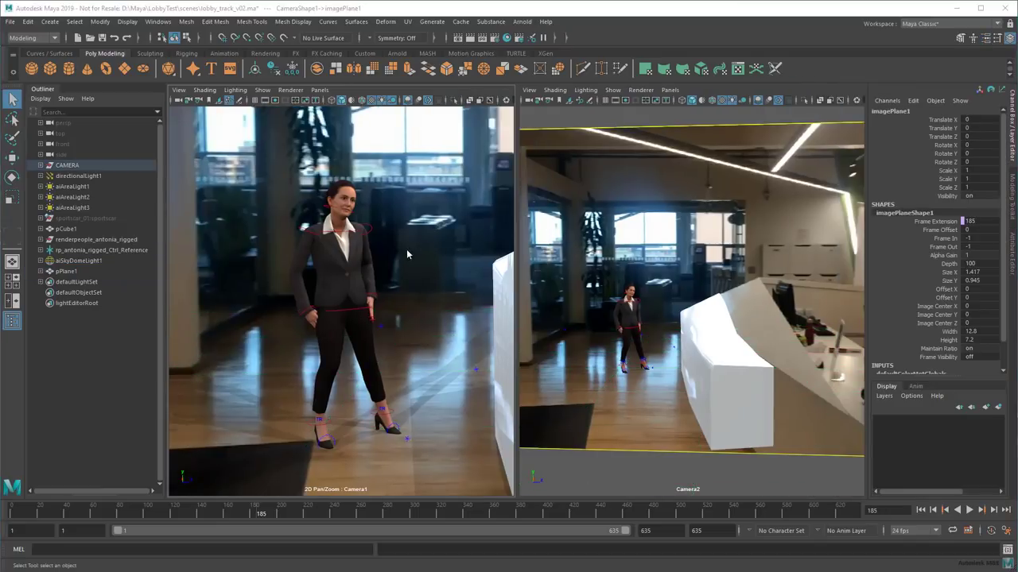
key("backslash")
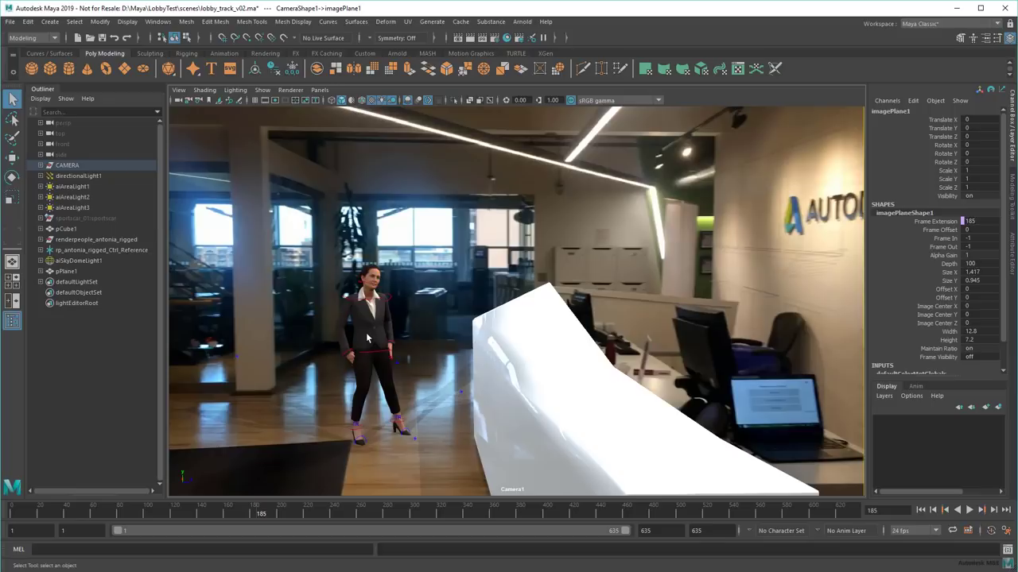
Show the film gate with its gate mask in Camera1 and set the film fit to Overscan
left_click(264, 101)
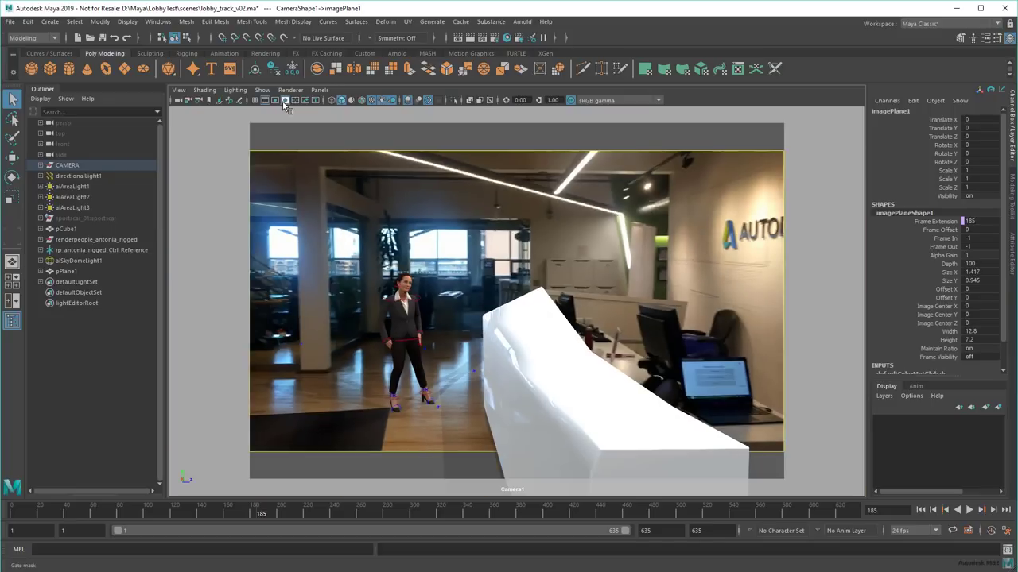
left_click(181, 91)
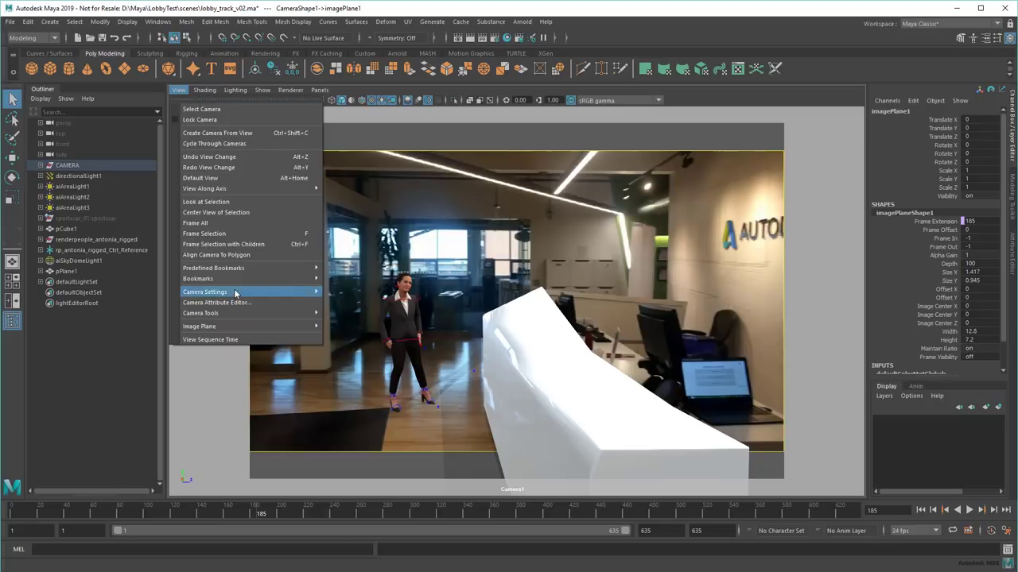
mouse_move(237, 293)
left_click(379, 473)
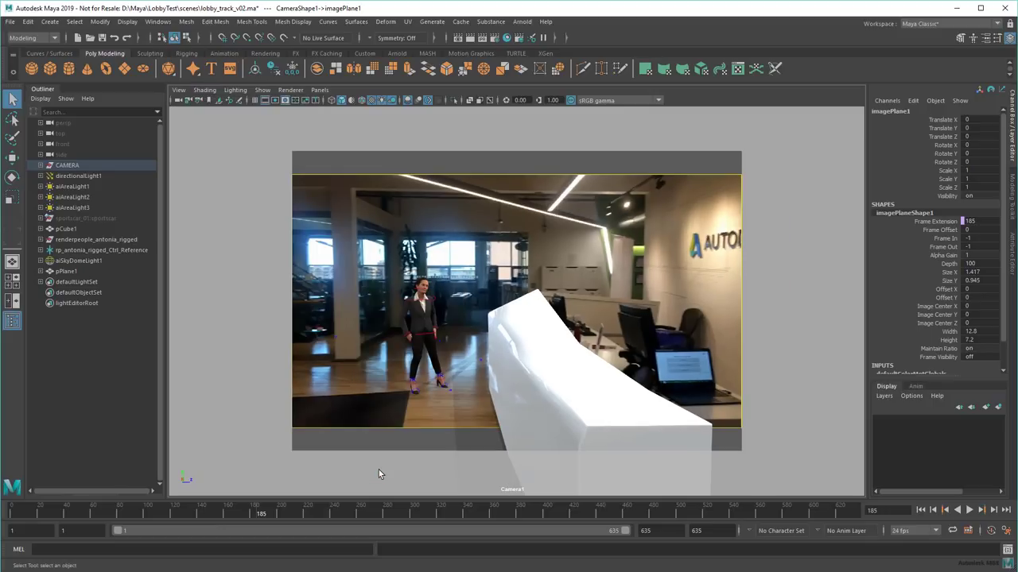
Change Camera1's film fit to Fill and pan and zoom the shot in 2D Pan/Zoom mode
left_click(178, 92)
mouse_move(238, 294)
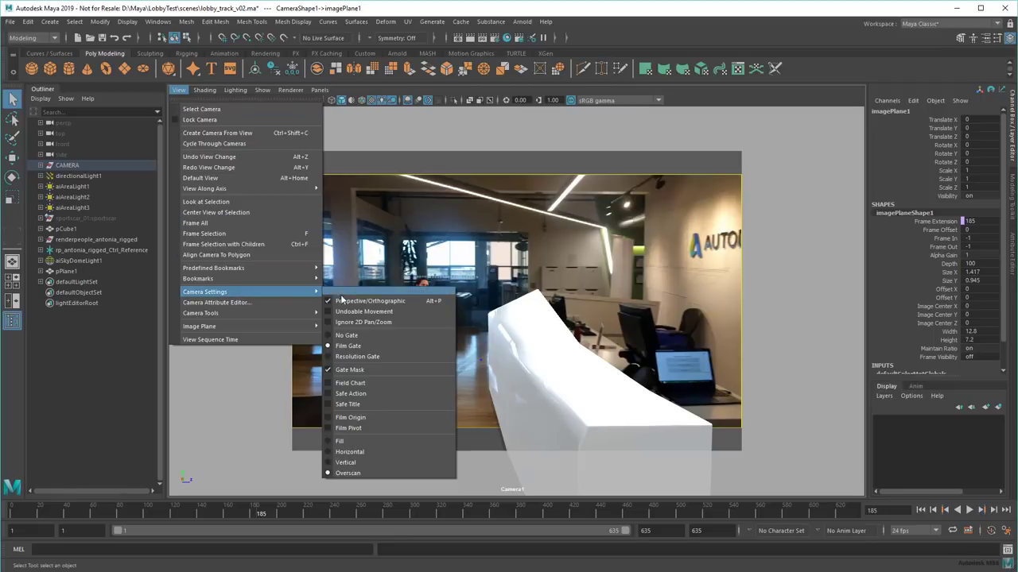
left_click(365, 442)
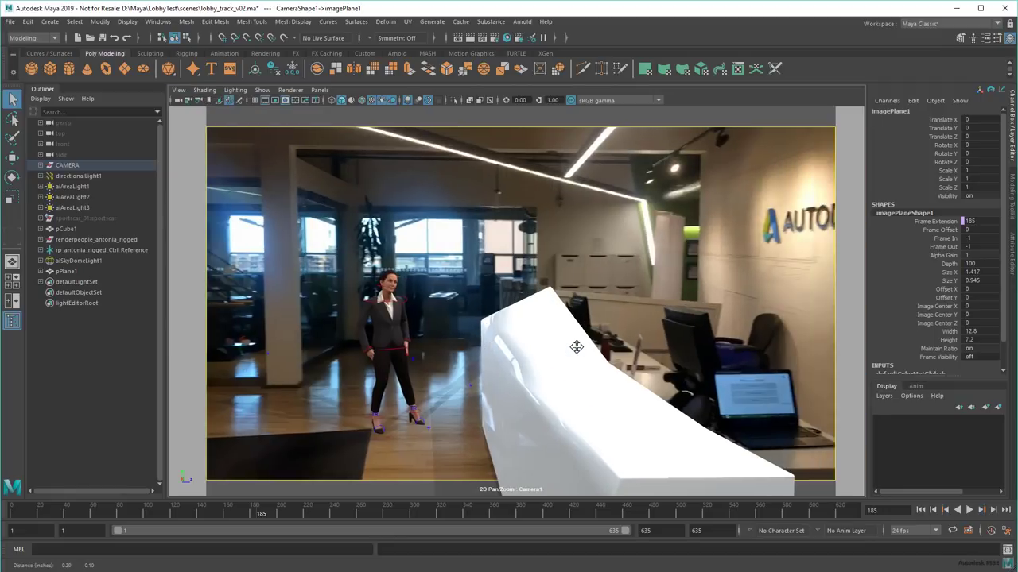
right_click_drag(576, 348, 423, 460)
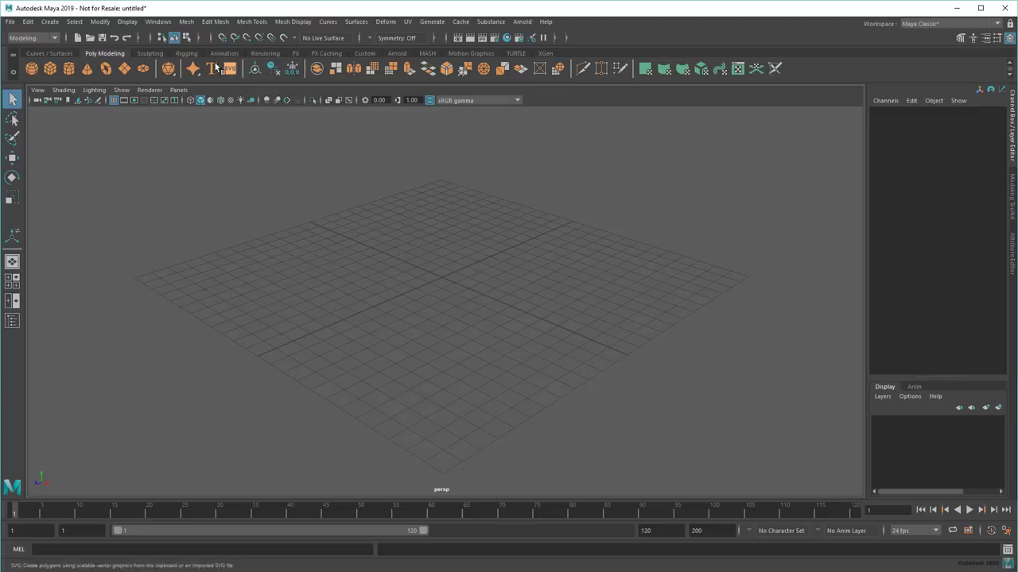
Open the Hotkey Editor and search the application commands for "W"
left_click(158, 21)
mouse_move(192, 126)
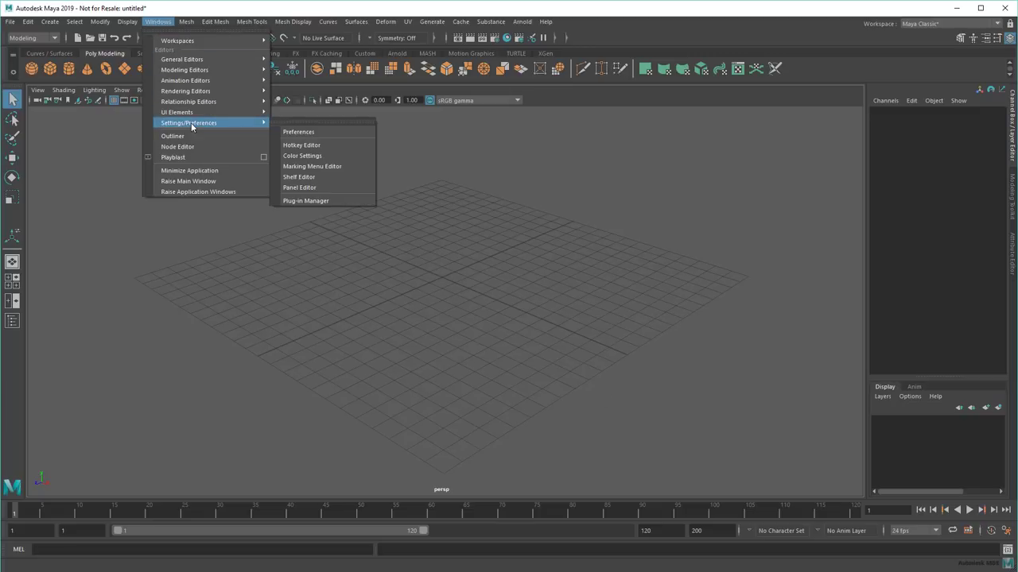
left_click(332, 145)
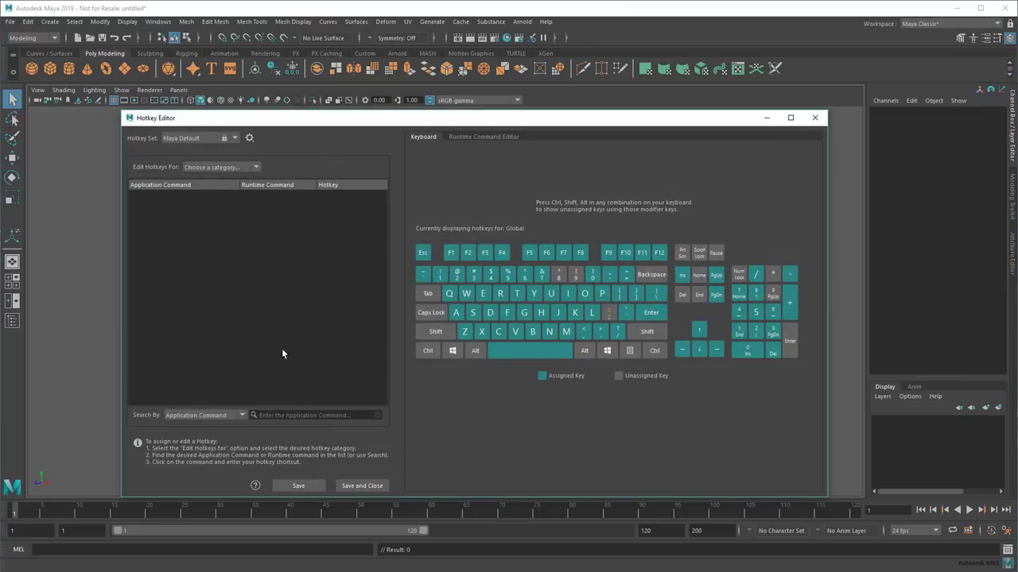
left_click(291, 415)
type("W")
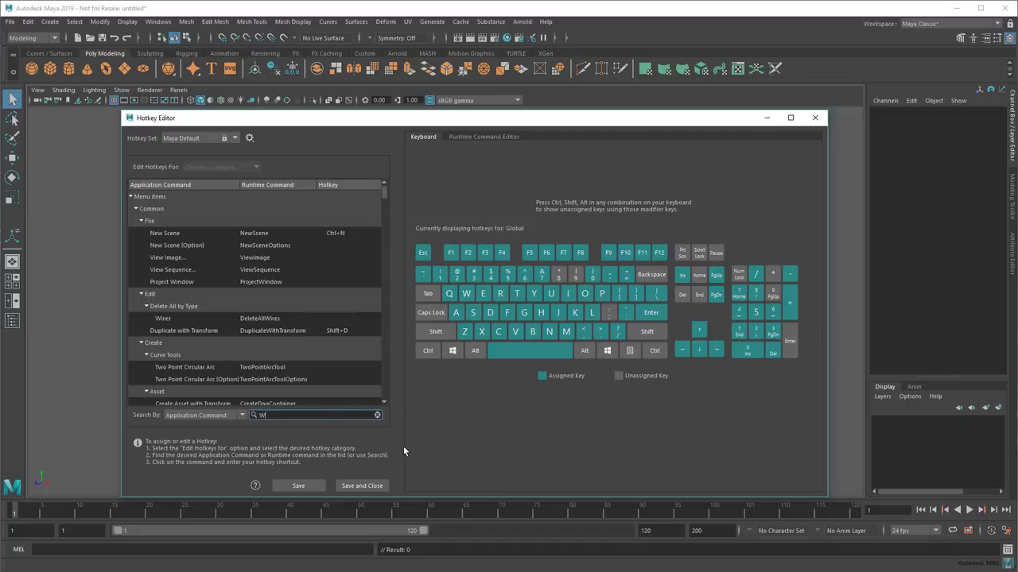